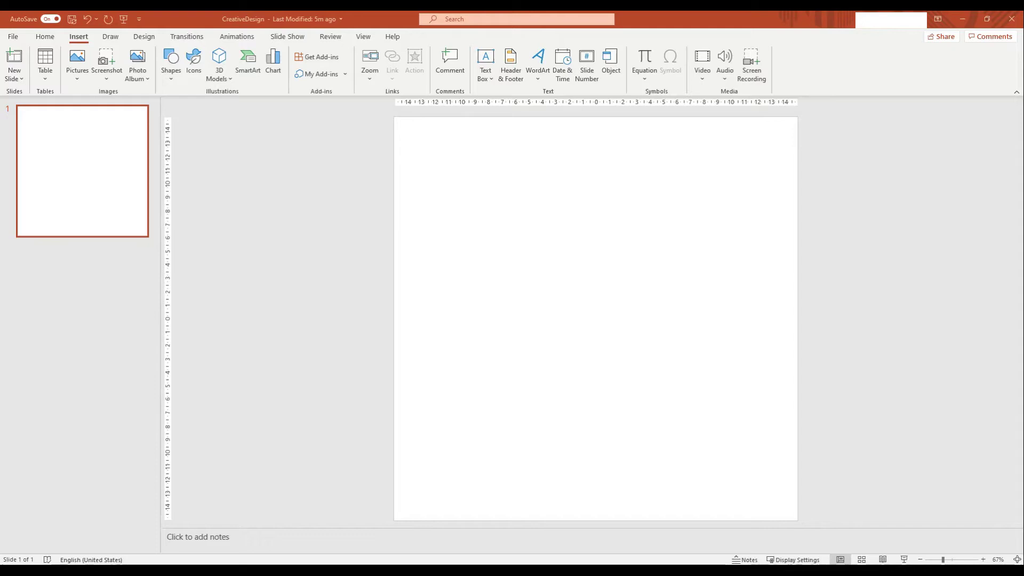
Draw a tall, slightly slanted freeform strip near the slide centre
{"action": "left_click", "coordinate": [171, 61]}
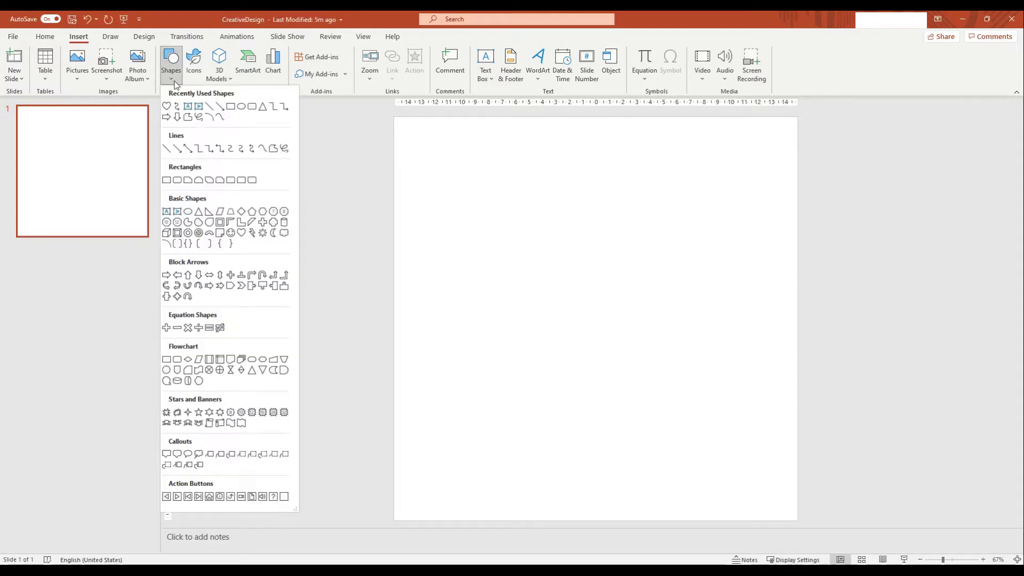
{"action": "left_click", "coordinate": [269, 152]}
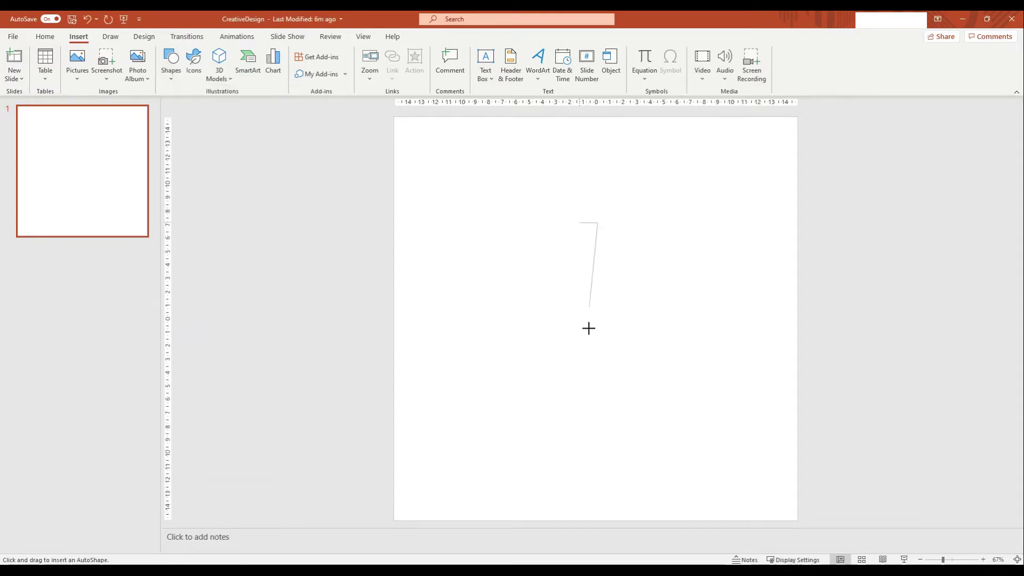
{"action": "left_click_drag", "start_coordinate": [589, 328], "coordinate": [591, 438]}
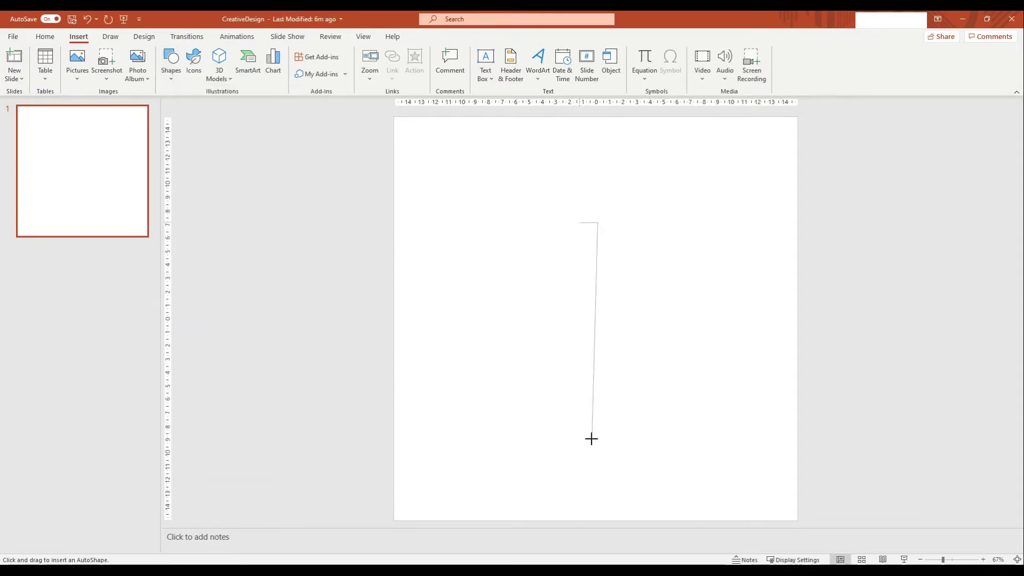
{"action": "left_click", "coordinate": [581, 222]}
Remove the strip's outline, fill it a lighter custom blue, and stretch it to 17.19 cm tall
{"action": "right_click", "coordinate": [587, 274]}
{"action": "left_click", "coordinate": [629, 439]}
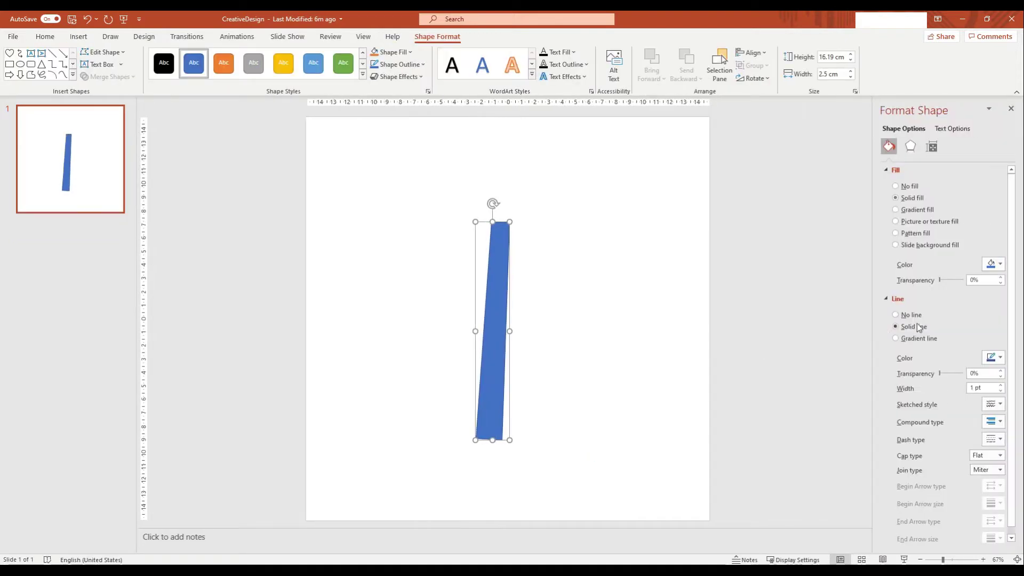
{"action": "left_click", "coordinate": [993, 263]}
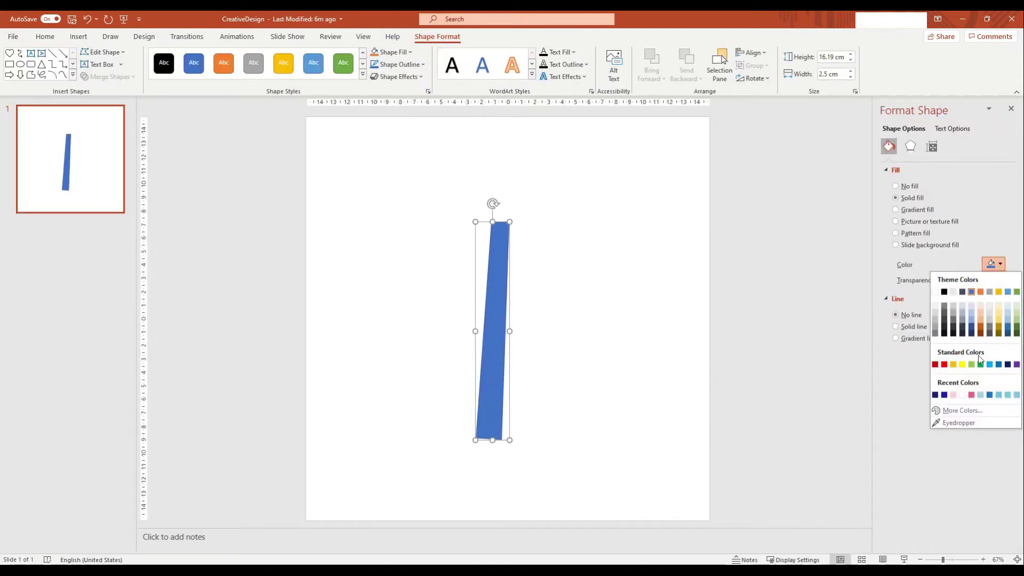
{"action": "left_click", "coordinate": [991, 410]}
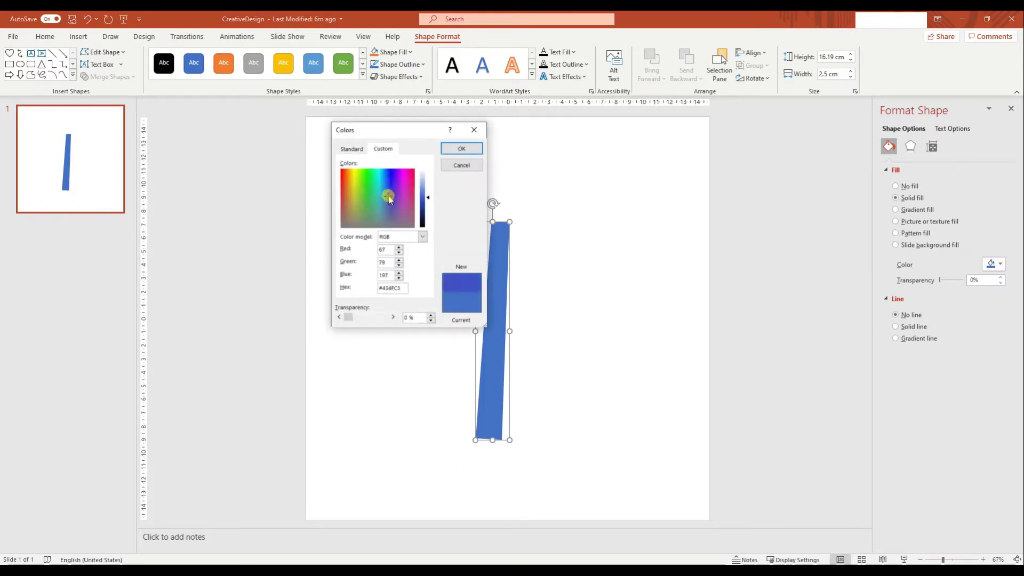
{"action": "left_click_drag", "start_coordinate": [388, 200], "coordinate": [385, 201]}
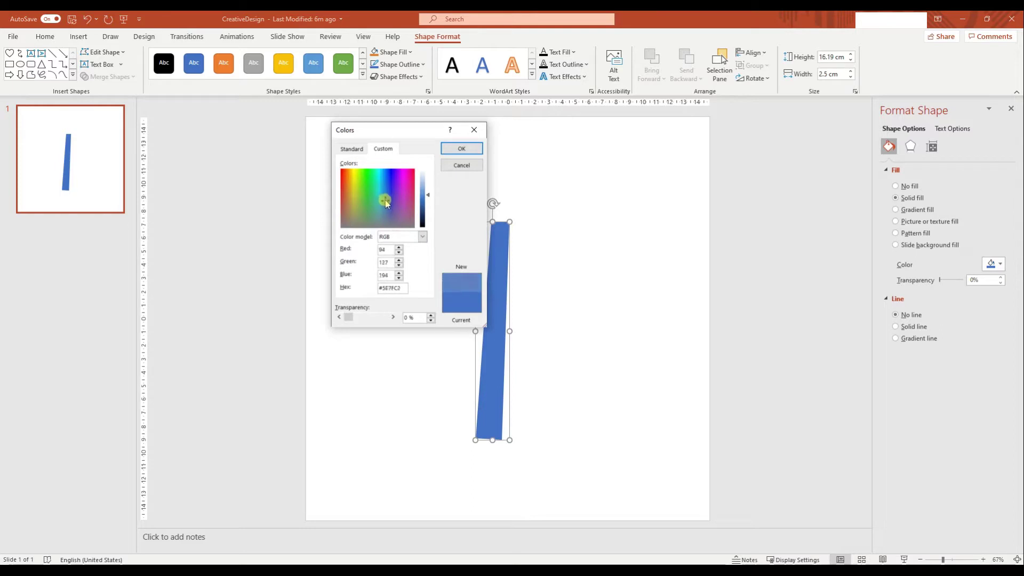
{"action": "left_click", "coordinate": [462, 148]}
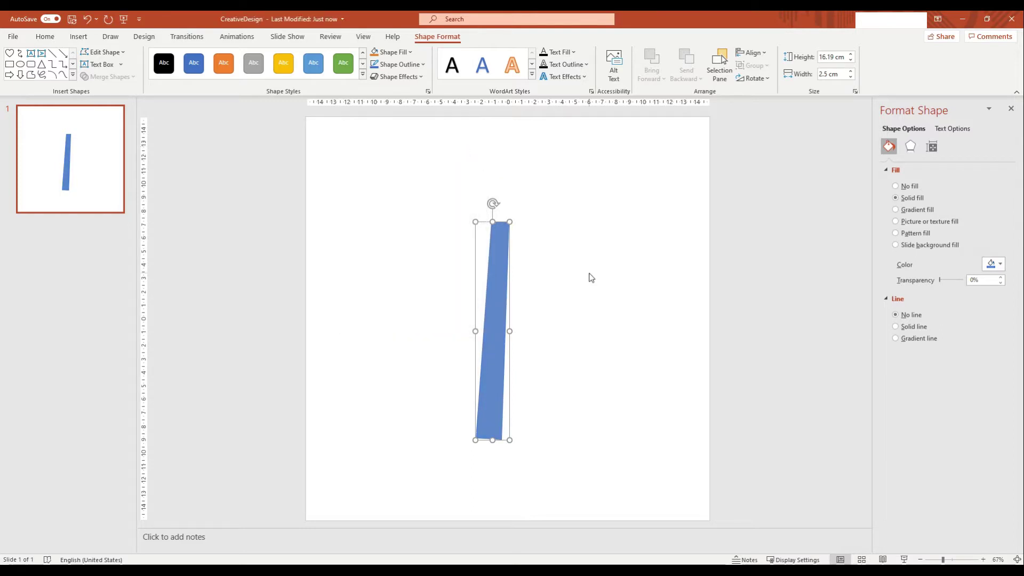
{"action": "left_click_drag", "start_coordinate": [495, 222], "coordinate": [493, 209]}
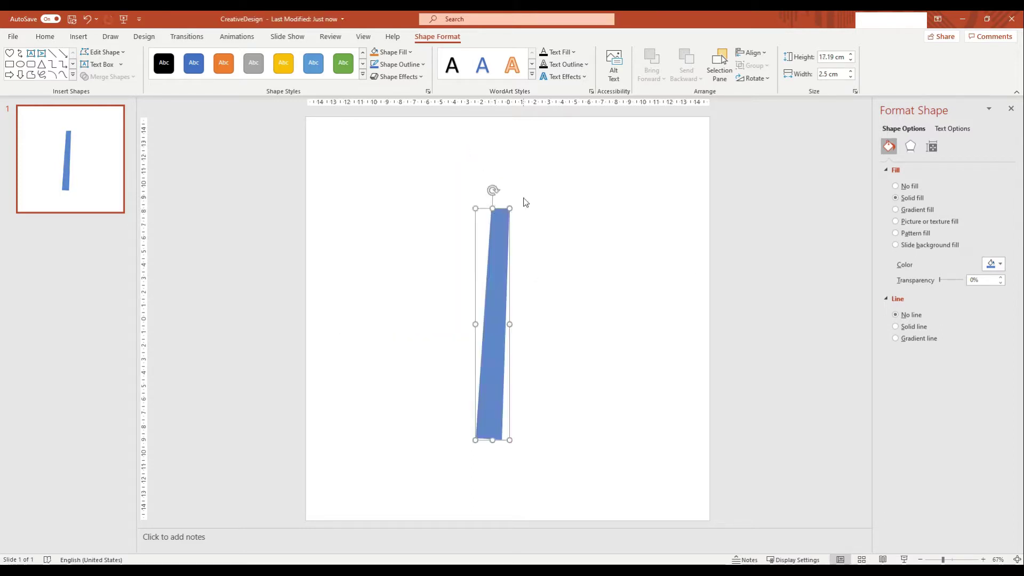
Trace a second freeform strip over the left part of the blue trunk
{"action": "left_click", "coordinate": [78, 36]}
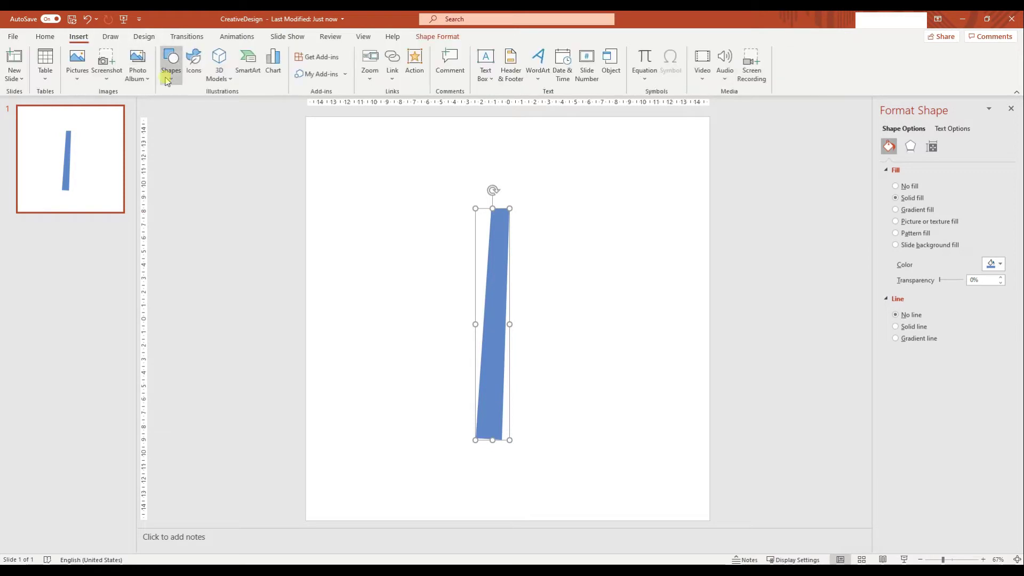
{"action": "left_click", "coordinate": [171, 66]}
{"action": "left_click", "coordinate": [263, 145]}
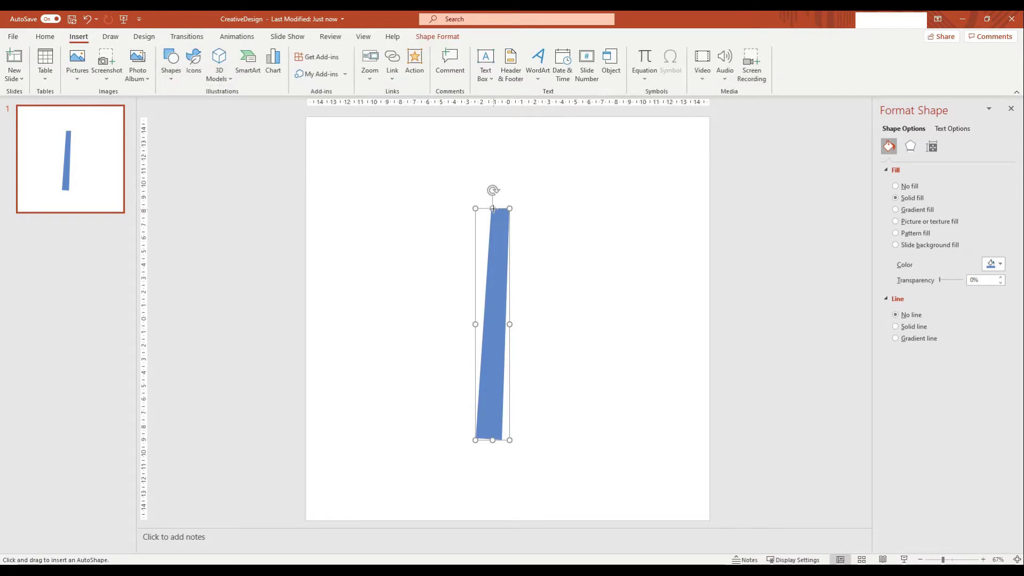
{"action": "left_click_drag", "start_coordinate": [493, 209], "coordinate": [502, 208]}
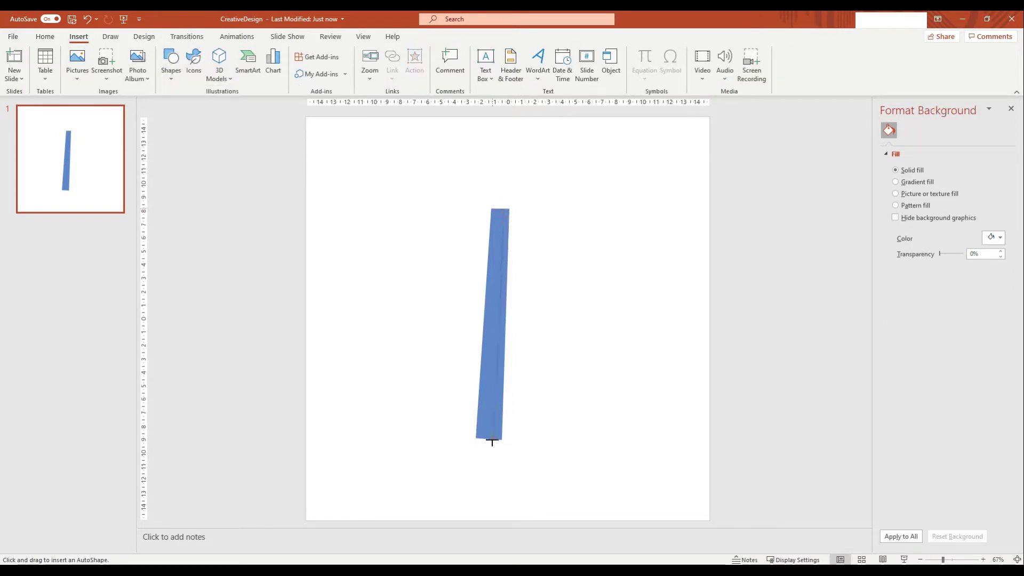
{"action": "left_click", "coordinate": [492, 208]}
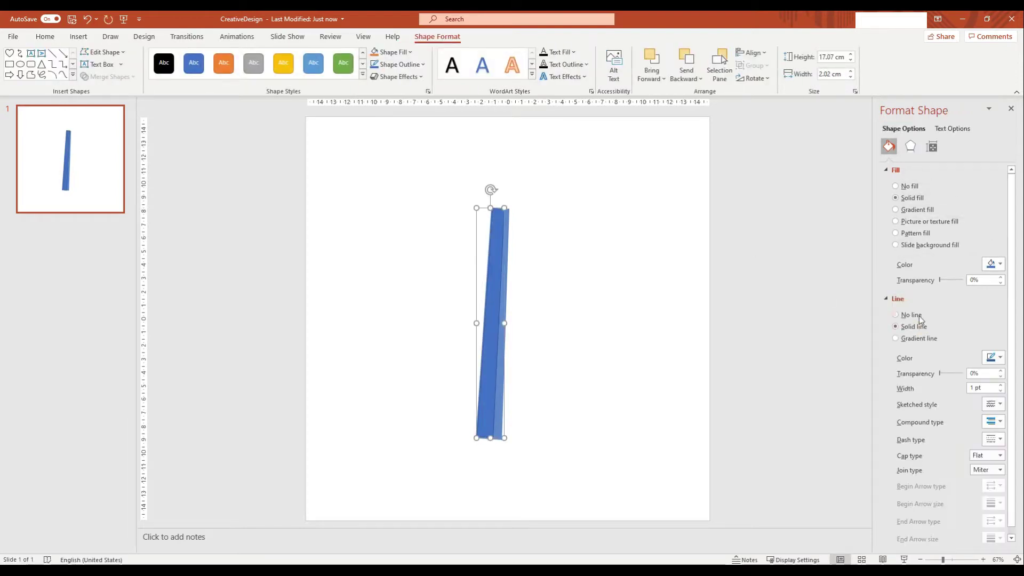
Give the second strip no outline and a custom orange fill (209,110,29)
{"action": "left_click", "coordinate": [919, 319]}
{"action": "left_click", "coordinate": [993, 264]}
{"action": "left_click", "coordinate": [969, 412]}
{"action": "left_click", "coordinate": [357, 197]}
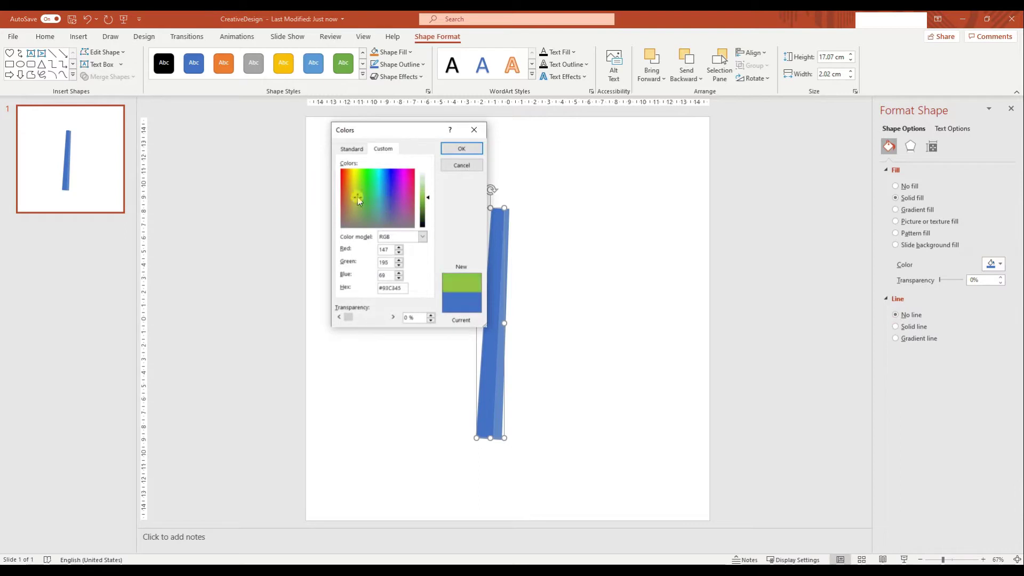
{"action": "left_click_drag", "start_coordinate": [358, 196], "coordinate": [346, 184]}
{"action": "left_click", "coordinate": [429, 201]}
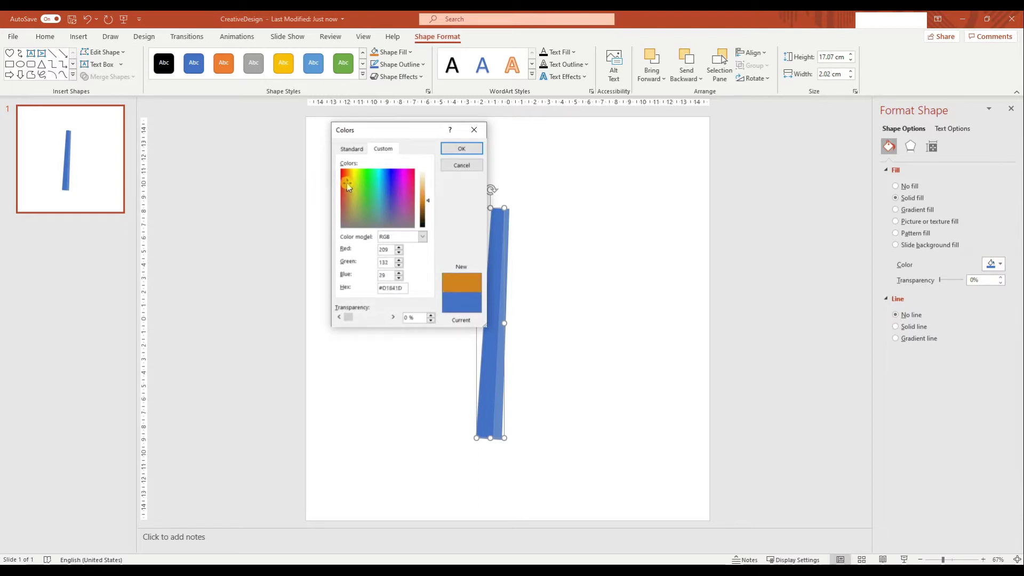
{"action": "left_click", "coordinate": [346, 183]}
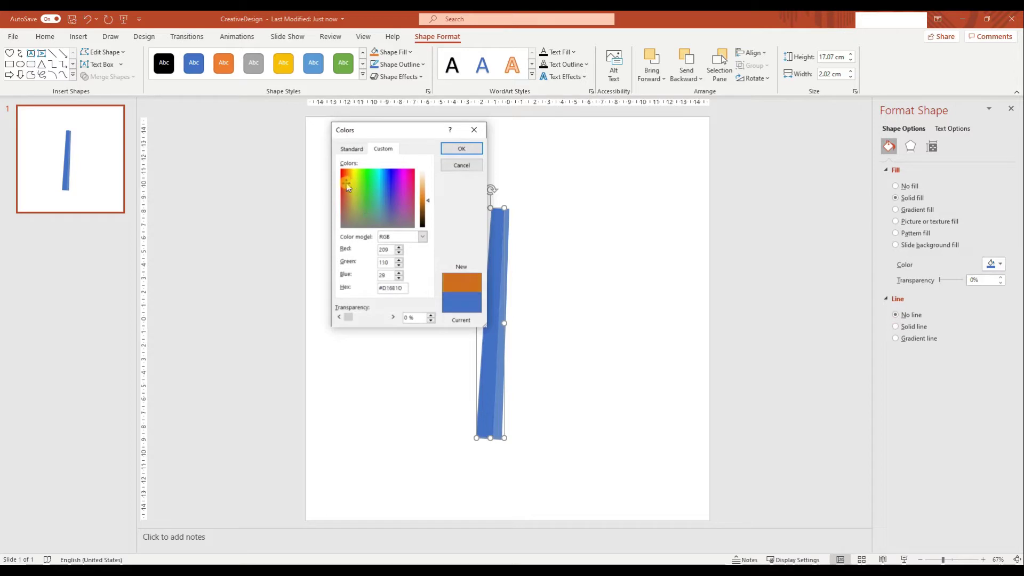
{"action": "left_click", "coordinate": [429, 203]}
{"action": "left_click", "coordinate": [462, 148]}
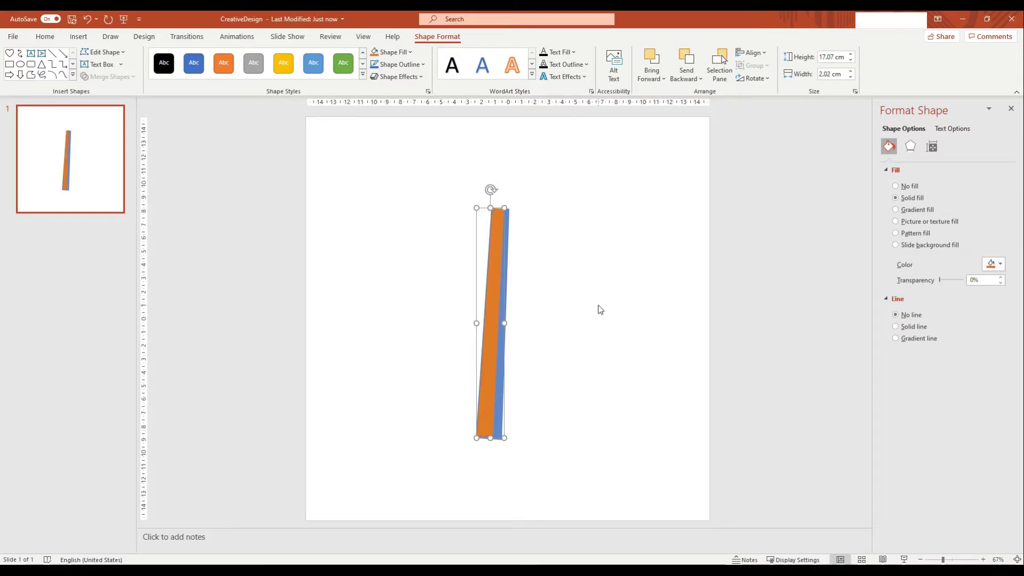
{"action": "left_click", "coordinate": [541, 288]}
Undo a stray line, then trace a thin freeform strip along the orange strip's left edge
{"action": "left_click", "coordinate": [79, 36]}
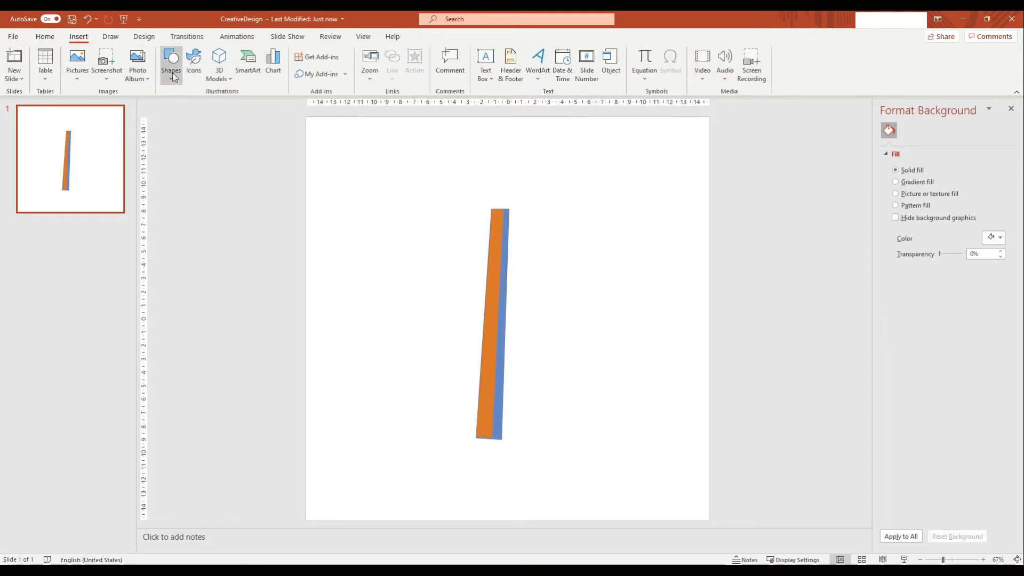
{"action": "left_click", "coordinate": [171, 62]}
{"action": "left_click", "coordinate": [273, 150]}
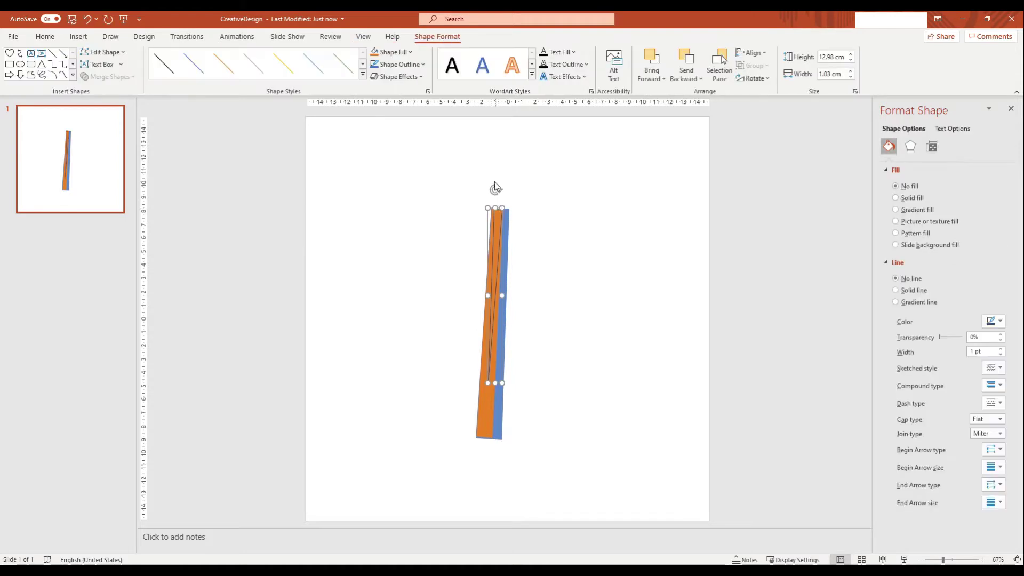
{"action": "key", "text": "ctrl+z"}
{"action": "scroll", "coordinate": [497, 300], "scroll_direction": "up", "scroll_amount": 4}
{"action": "left_click", "coordinate": [79, 36]}
{"action": "left_click", "coordinate": [172, 61]}
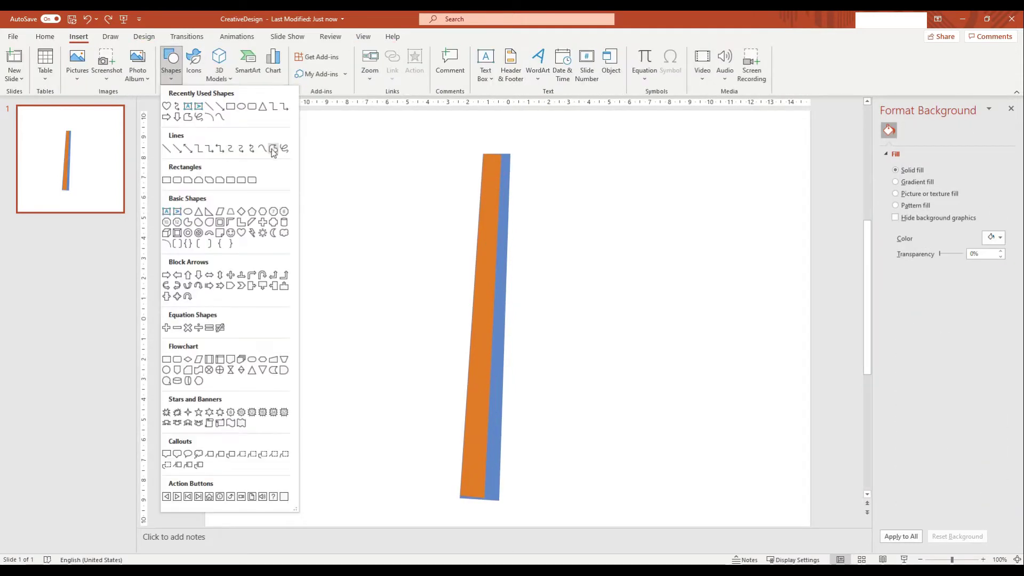
{"action": "left_click", "coordinate": [271, 149]}
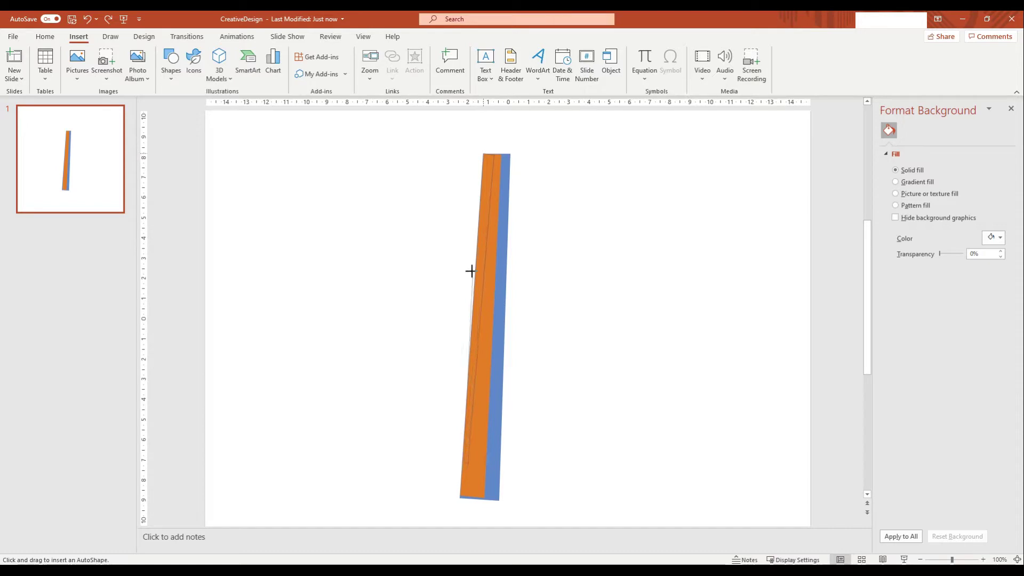
{"action": "left_click_drag", "start_coordinate": [494, 153], "coordinate": [463, 464]}
Give the thin strip no outline and a semi-transparent light peach fill, then select all strips
{"action": "left_click", "coordinate": [895, 314]}
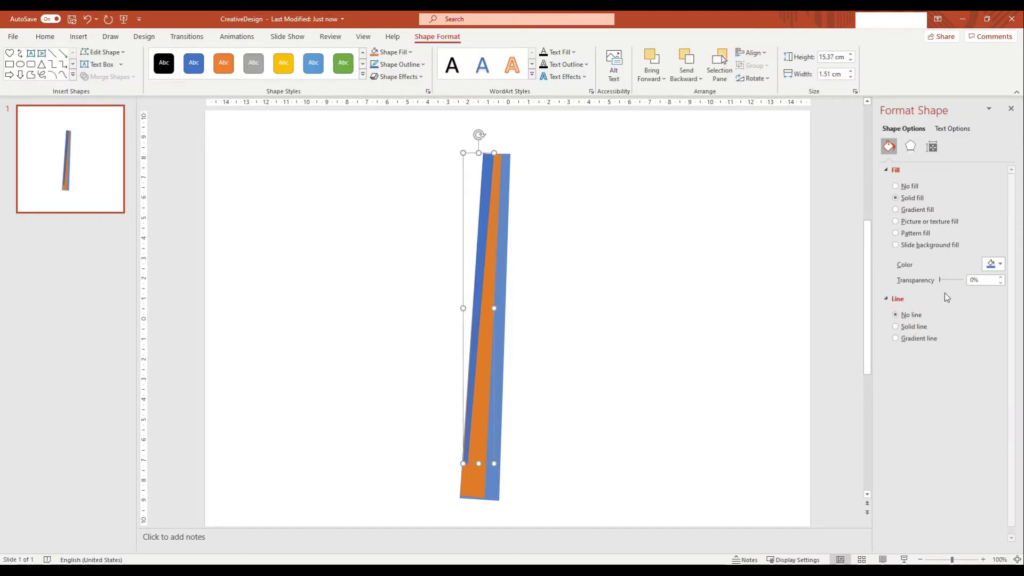
{"action": "left_click", "coordinate": [998, 265]}
{"action": "left_click", "coordinate": [979, 309]}
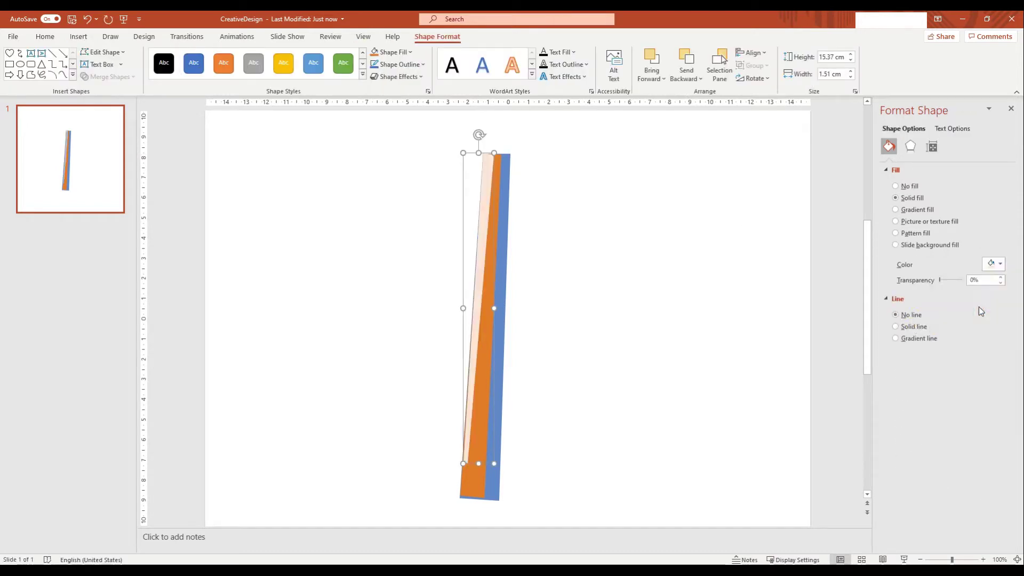
{"action": "left_click_drag", "start_coordinate": [942, 283], "coordinate": [950, 283]}
{"action": "left_click", "coordinate": [530, 214]}
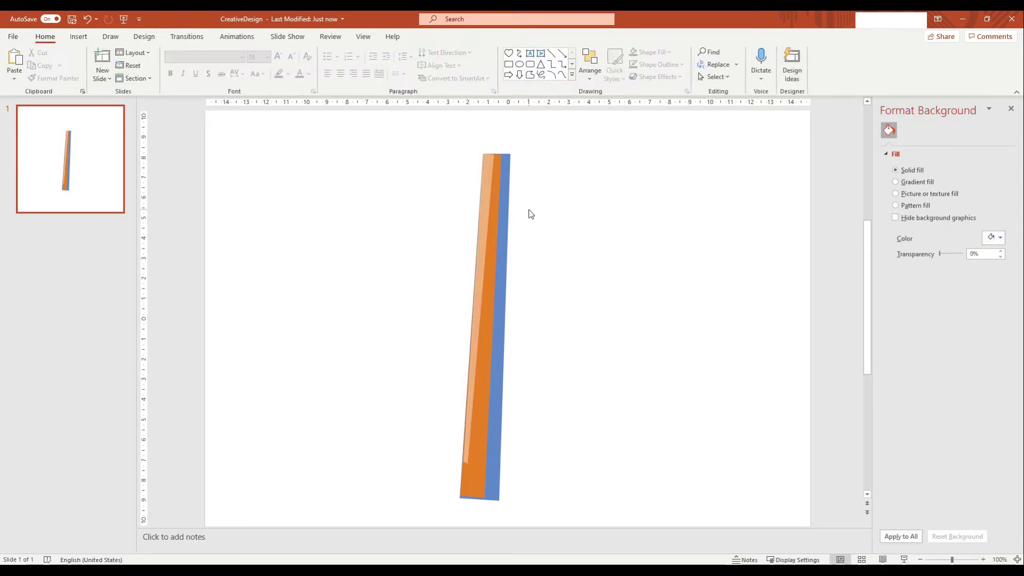
{"action": "left_click_drag", "start_coordinate": [536, 516], "coordinate": [403, 129]}
{"action": "right_click", "coordinate": [476, 193]}
Group the three strips and refill the blue strip a duller custom blue, #6B7FBD
{"action": "left_click", "coordinate": [602, 273]}
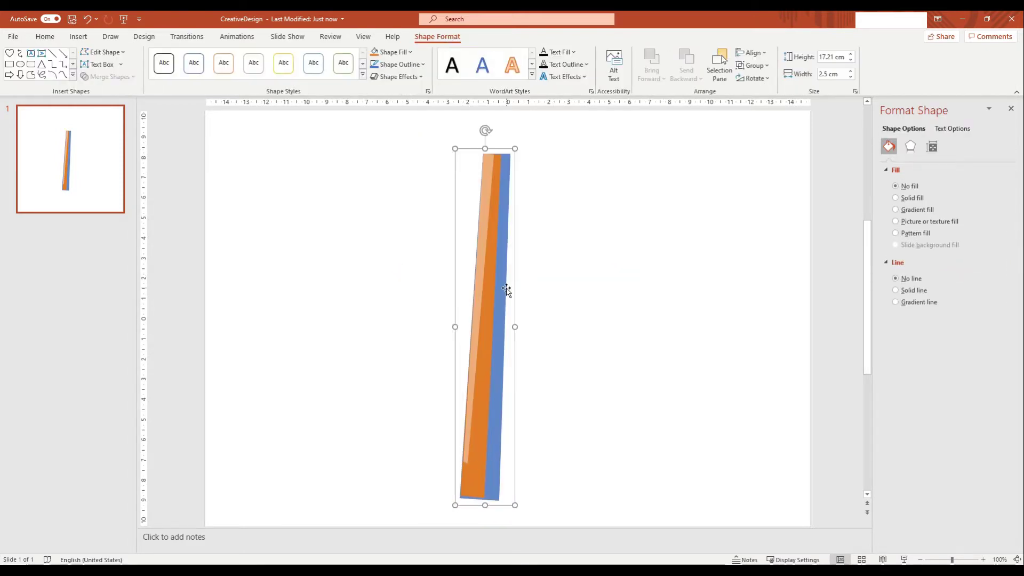
{"action": "left_click", "coordinate": [994, 264]}
{"action": "left_click", "coordinate": [954, 411]}
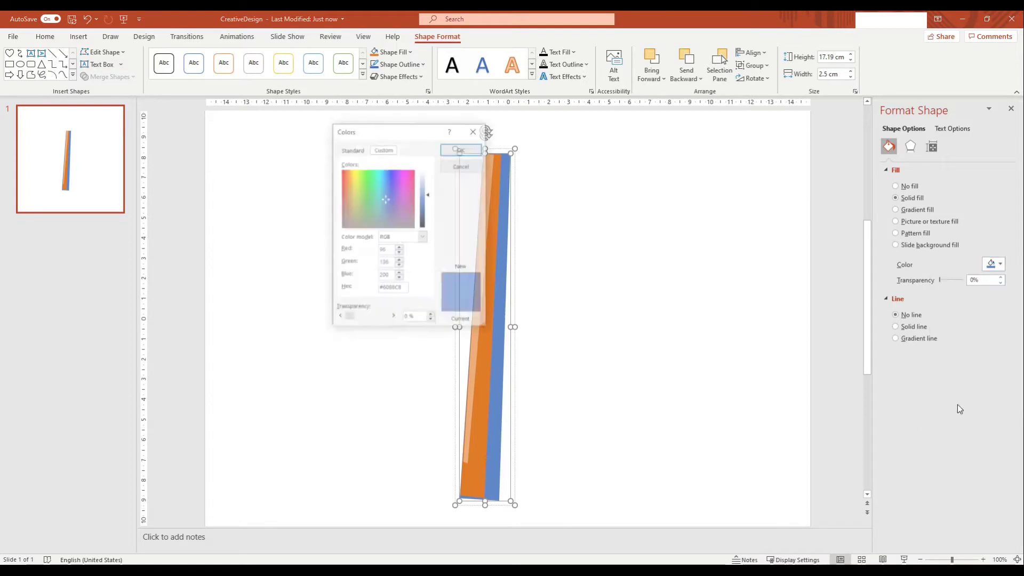
{"action": "left_click", "coordinate": [382, 200]}
{"action": "left_click_drag", "start_coordinate": [382, 199], "coordinate": [387, 214]}
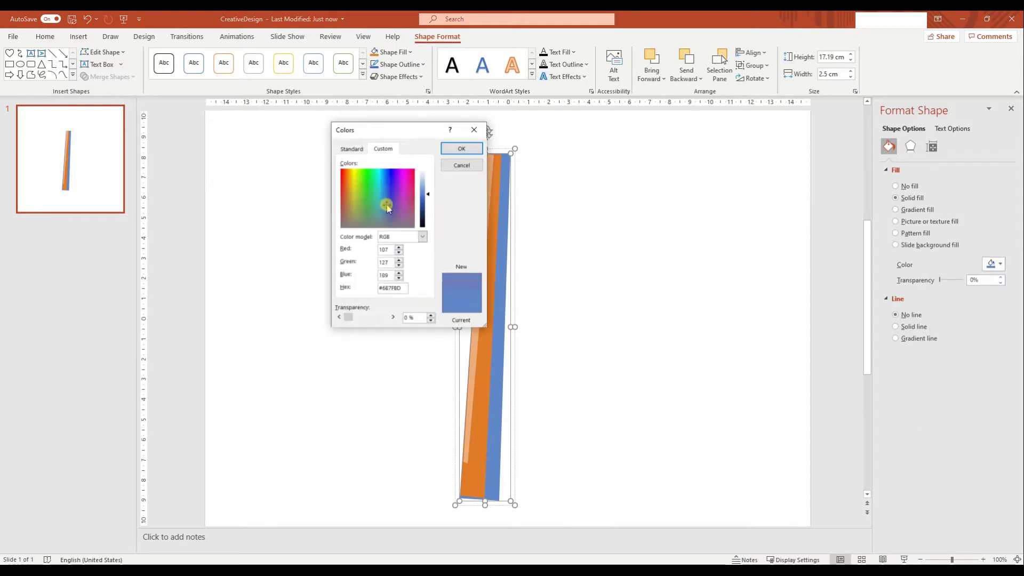
{"action": "left_click", "coordinate": [462, 148]}
{"action": "left_click", "coordinate": [615, 251]}
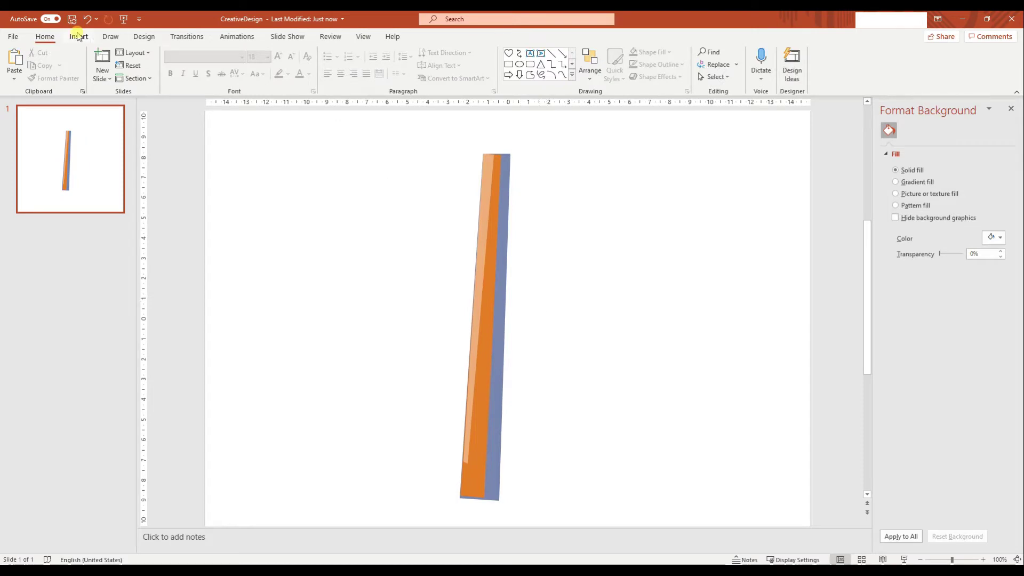
Choose the Oval shape to start drawing a trunk knot
{"action": "left_click", "coordinate": [78, 37]}
{"action": "left_click", "coordinate": [170, 64]}
{"action": "left_click", "coordinate": [264, 151]}
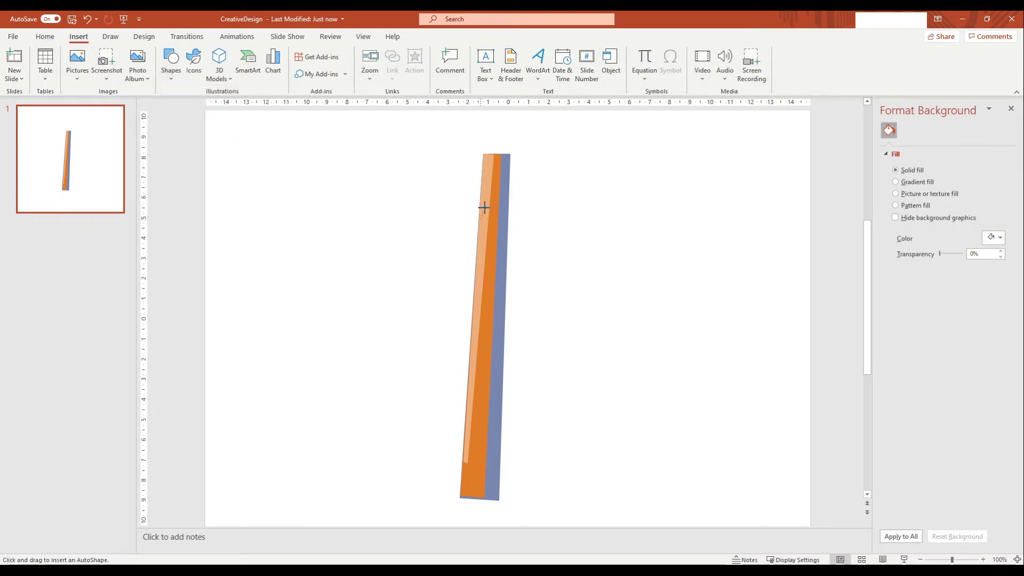
Draw two small oval knots on the trunk, stretching the second to 1.79 cm tall
{"action": "left_click_drag", "start_coordinate": [481, 219], "coordinate": [503, 285]}
{"action": "key", "text": "Escape"}
{"action": "left_click", "coordinate": [462, 192]}
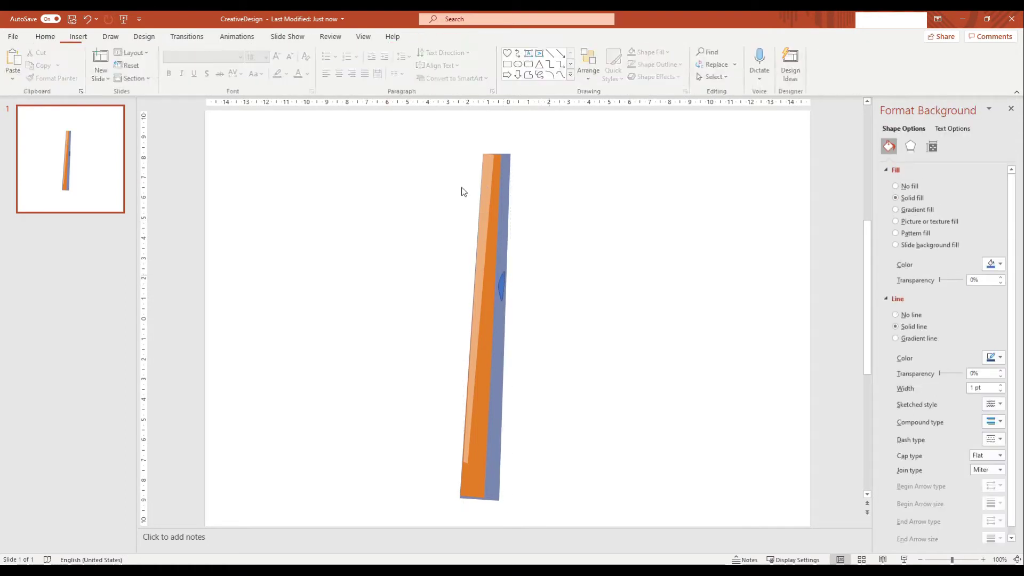
{"action": "left_click", "coordinate": [171, 64]}
{"action": "left_click", "coordinate": [261, 149]}
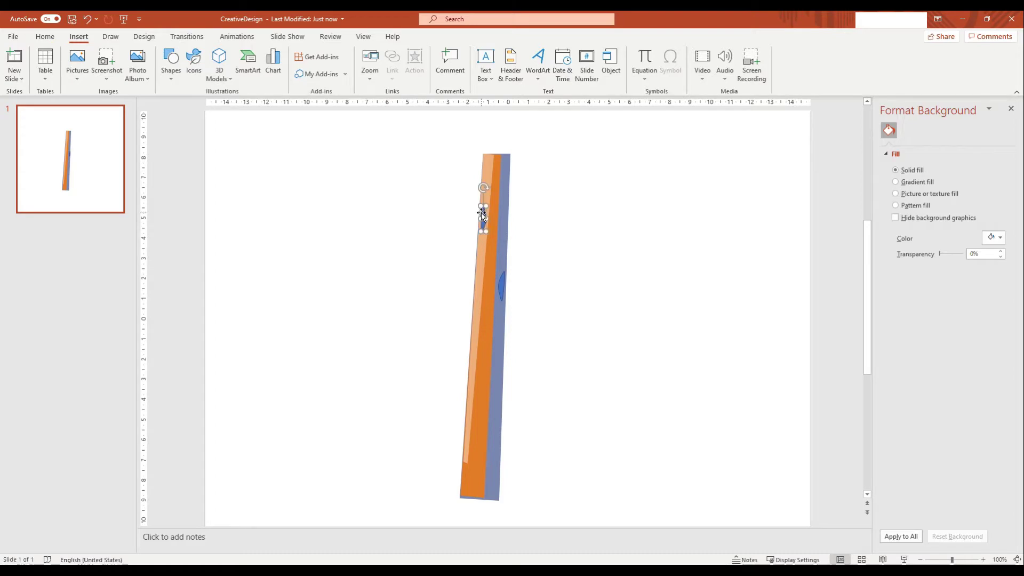
{"action": "left_click_drag", "start_coordinate": [481, 217], "coordinate": [486, 230]}
{"action": "left_click_drag", "start_coordinate": [497, 301], "coordinate": [497, 309]}
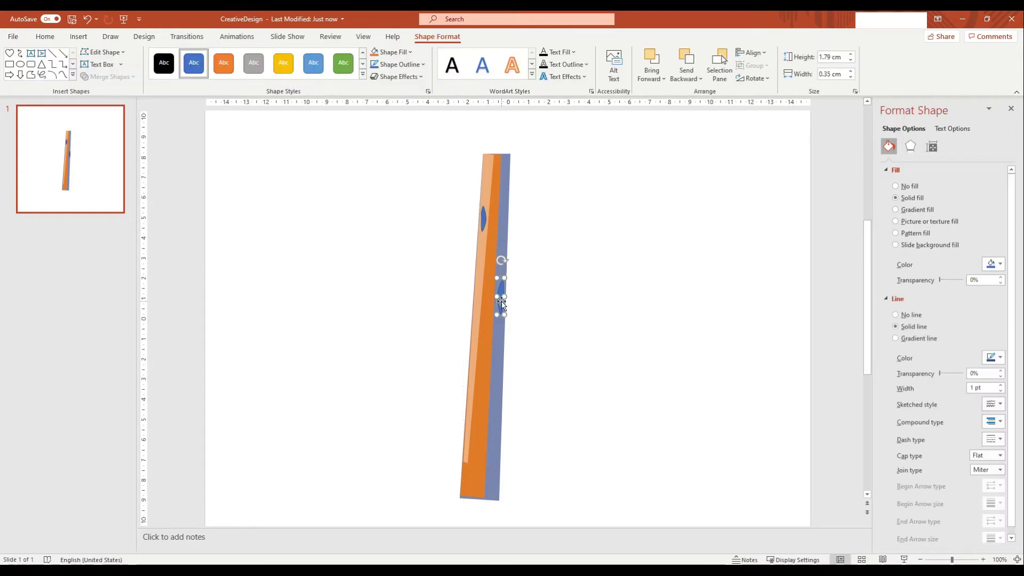
{"action": "key", "text": "Escape"}
Draw a third oval knot near the trunk's lower end
{"action": "left_click", "coordinate": [78, 36]}
{"action": "left_click", "coordinate": [194, 56]}
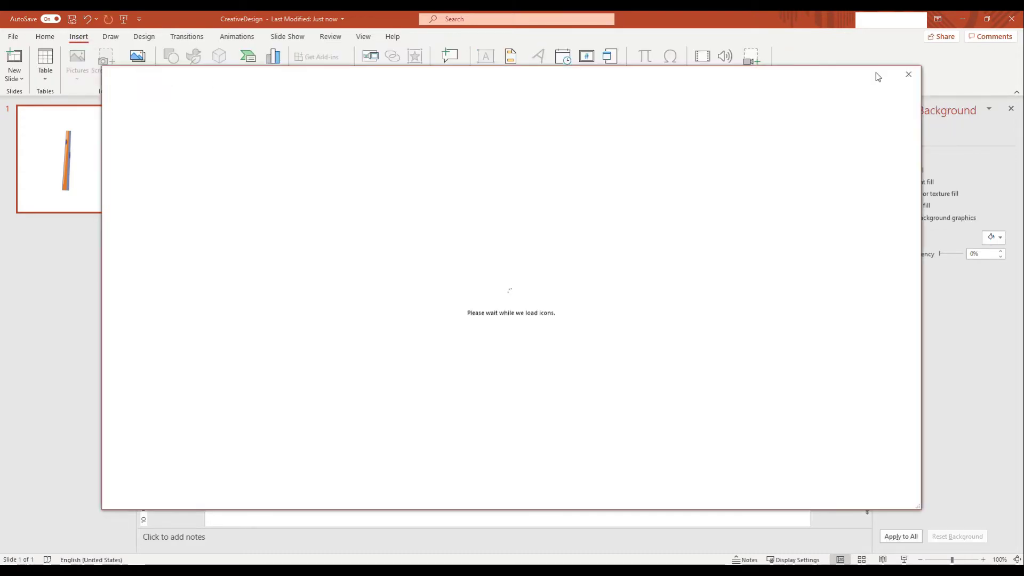
{"action": "left_click", "coordinate": [907, 75]}
{"action": "left_click", "coordinate": [171, 64]}
{"action": "left_click", "coordinate": [263, 213]}
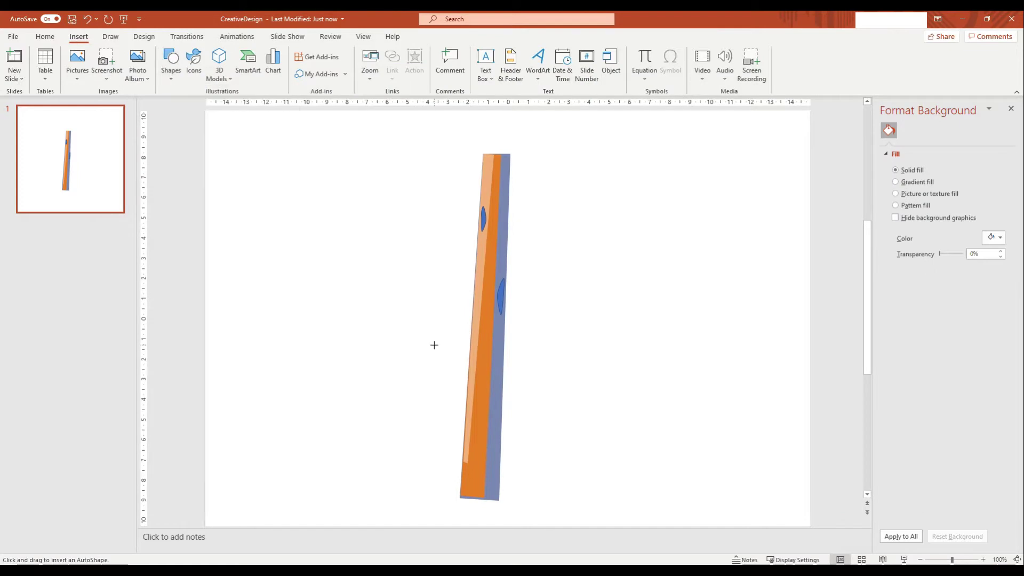
{"action": "left_click_drag", "start_coordinate": [465, 408], "coordinate": [478, 403]}
Make all three knots solid black with no outline
{"action": "left_click", "coordinate": [470, 411]}
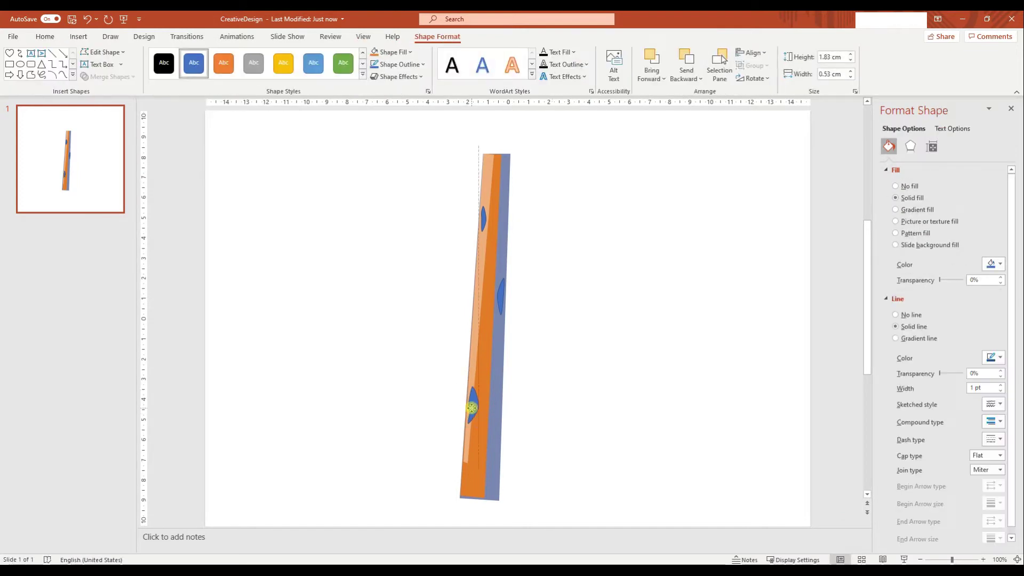
{"action": "left_click", "coordinate": [457, 274]}
{"action": "left_click_drag", "start_coordinate": [453, 194], "coordinate": [585, 430]}
{"action": "left_click", "coordinate": [992, 358]}
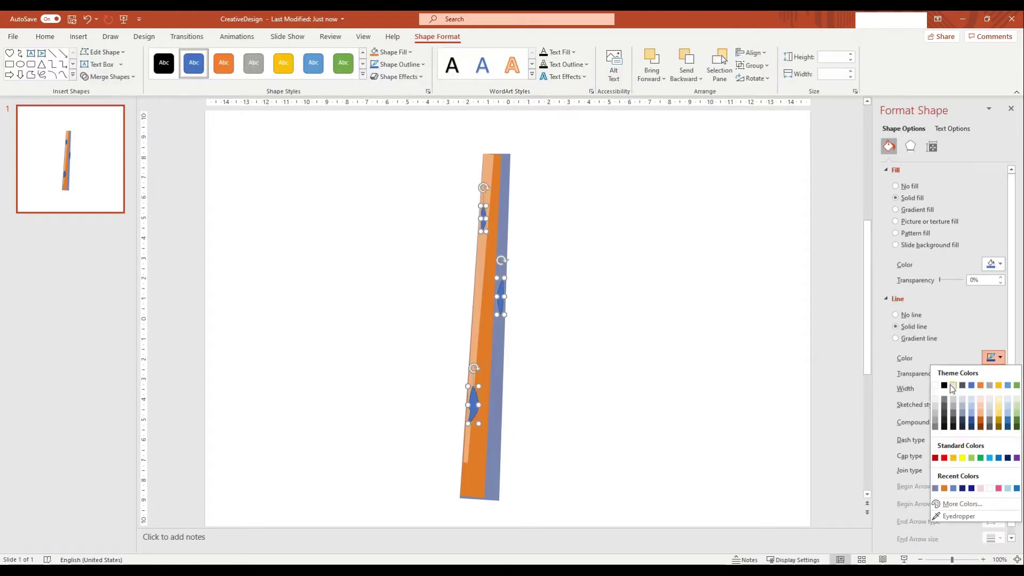
{"action": "left_click", "coordinate": [910, 315]}
{"action": "left_click", "coordinate": [992, 264]}
{"action": "left_click", "coordinate": [946, 293]}
Draw a new oval knot near the trunk's lower end
{"action": "left_click", "coordinate": [694, 315]}
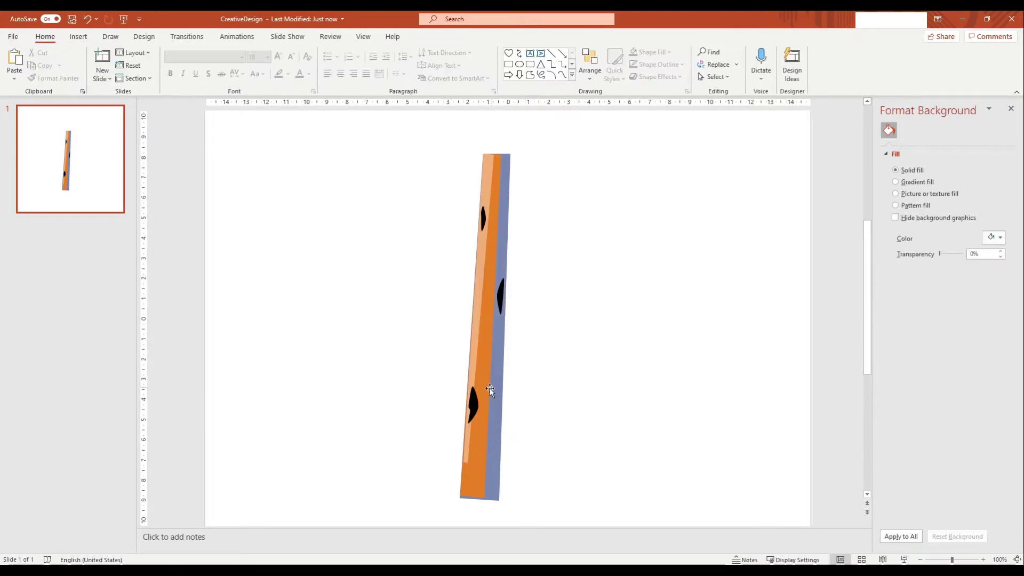
{"action": "left_click", "coordinate": [469, 411]}
{"action": "left_click", "coordinate": [320, 240]}
{"action": "left_click", "coordinate": [79, 37]}
{"action": "left_click", "coordinate": [170, 61]}
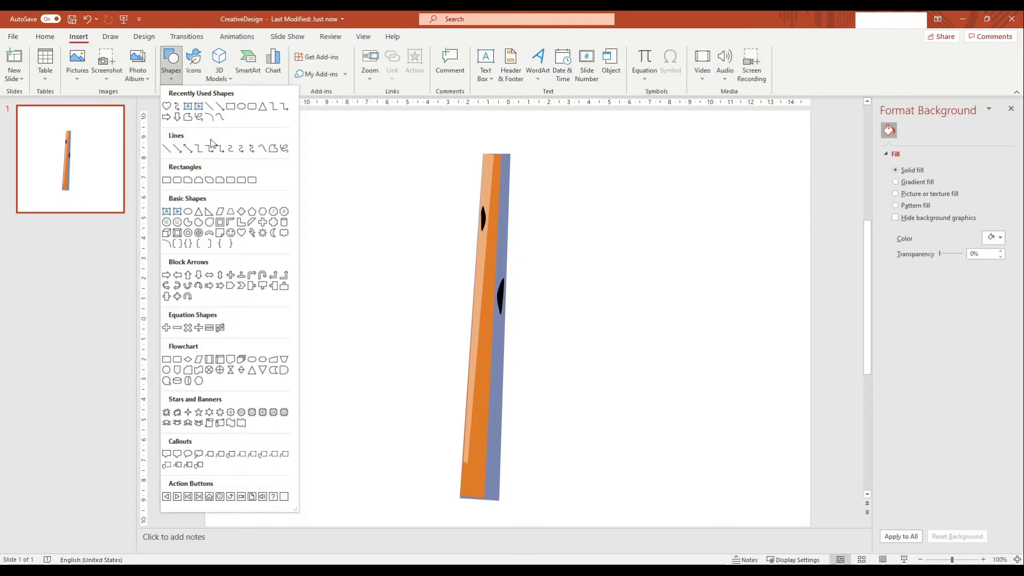
{"action": "left_click", "coordinate": [263, 151]}
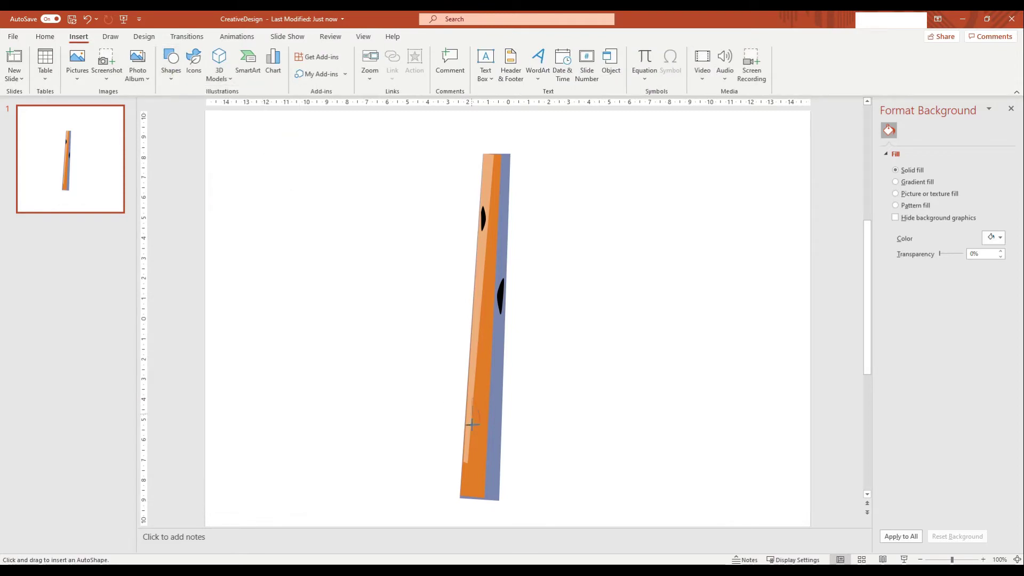
{"action": "left_click_drag", "start_coordinate": [469, 413], "coordinate": [474, 410]}
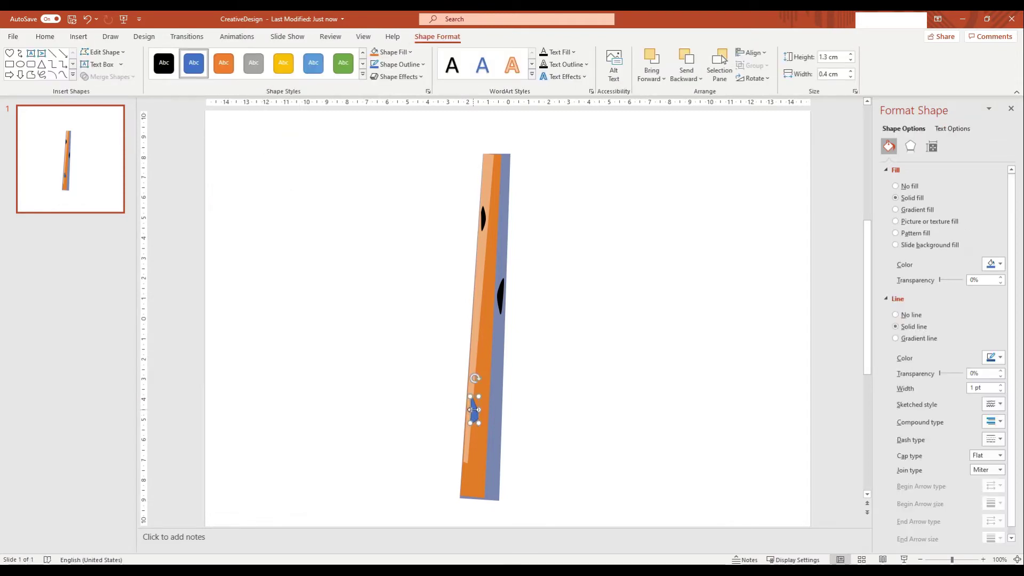
Copy the black knot's formatting onto the new lower knot with Format Painter
{"action": "left_click", "coordinate": [503, 312]}
{"action": "left_click", "coordinate": [501, 297]}
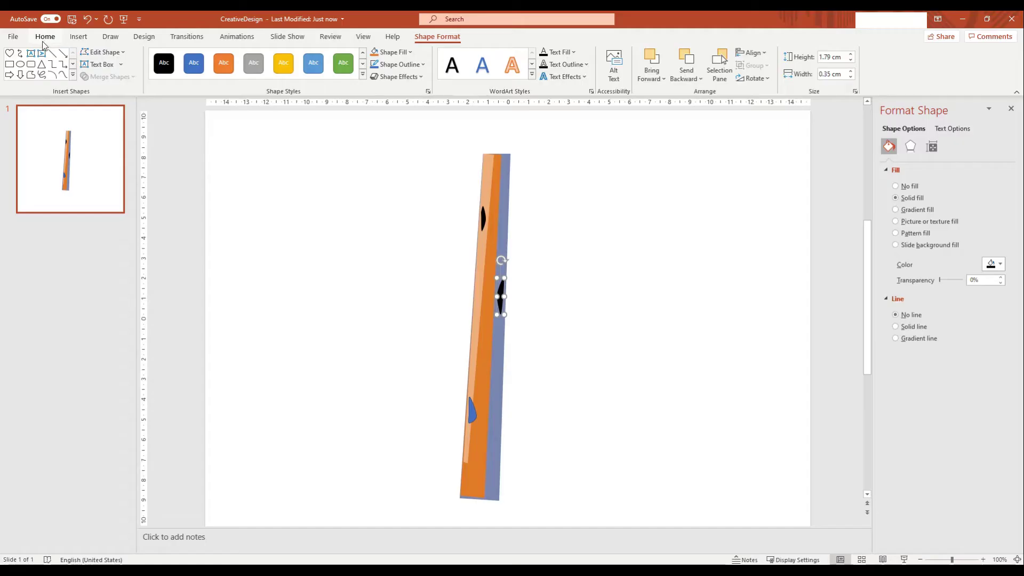
{"action": "left_click", "coordinate": [79, 37]}
{"action": "left_click", "coordinate": [45, 36]}
{"action": "left_click", "coordinate": [53, 78]}
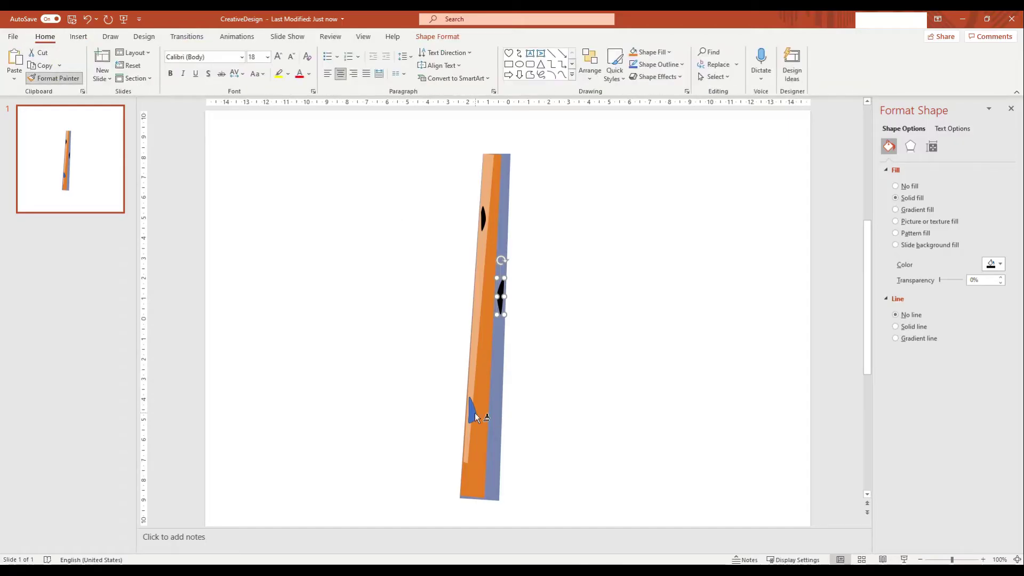
{"action": "left_click", "coordinate": [474, 412]}
{"action": "left_click", "coordinate": [555, 414]}
Group all trunk strips and knots into one shape and move it lower and slightly right
{"action": "left_click", "coordinate": [78, 38]}
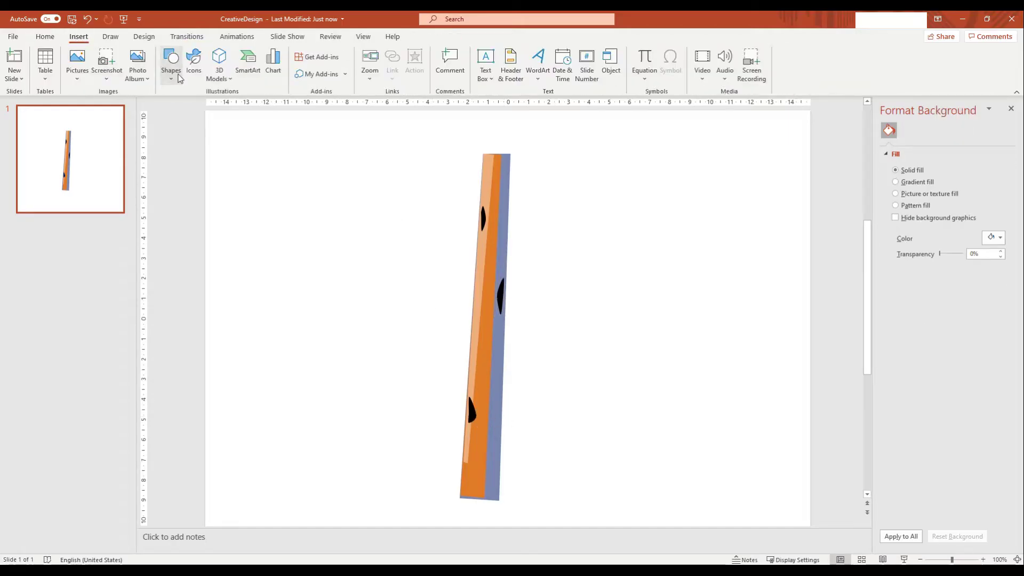
{"action": "scroll", "coordinate": [552, 319], "scroll_direction": "down", "scroll_amount": 3}
{"action": "left_click_drag", "start_coordinate": [439, 153], "coordinate": [581, 467]}
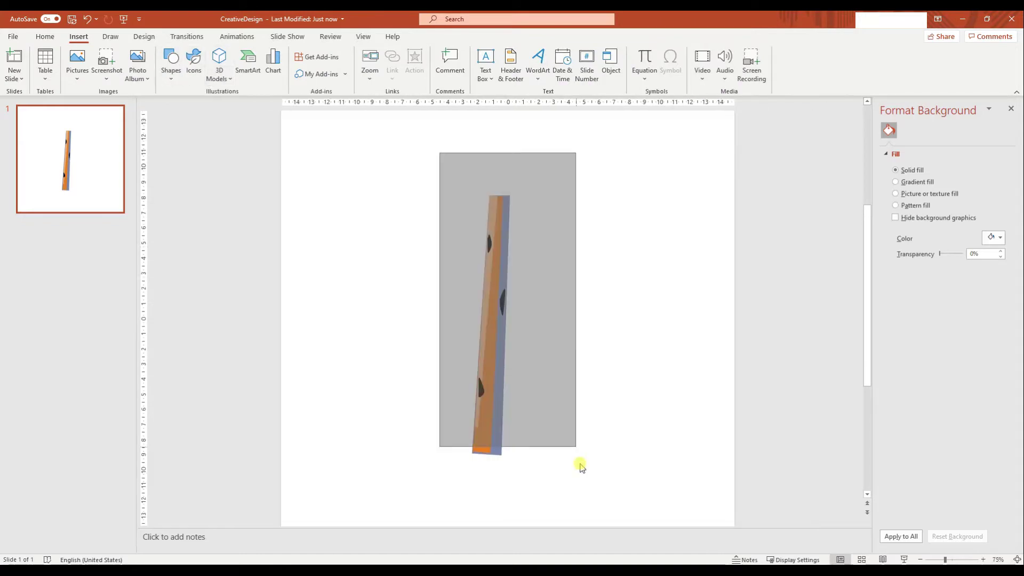
{"action": "right_click", "coordinate": [502, 248]}
{"action": "left_click", "coordinate": [620, 325]}
{"action": "left_click", "coordinate": [601, 306]}
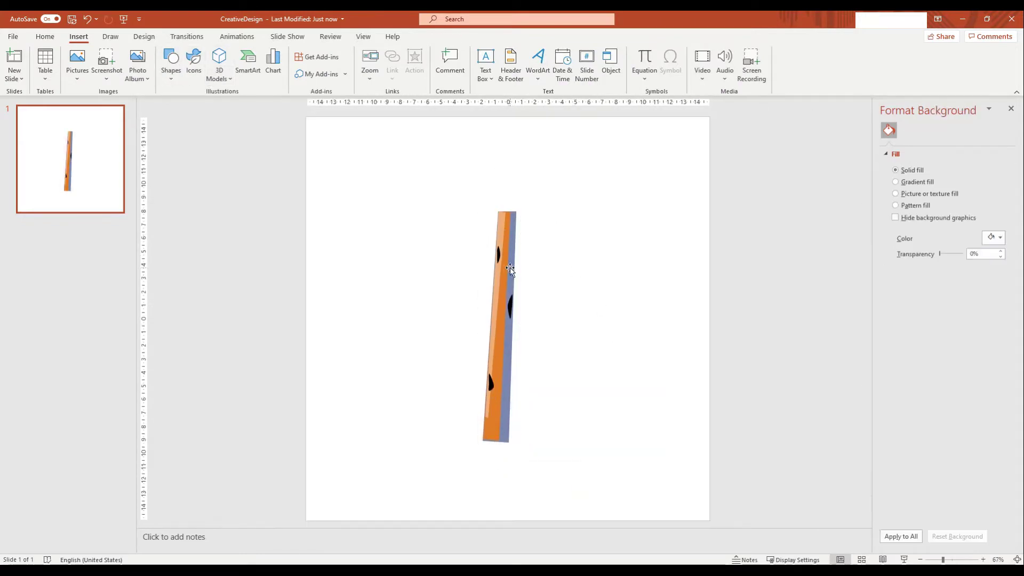
{"action": "mouse_move", "coordinate": [486, 220]}
{"action": "left_mouse_down"}
{"action": "mouse_move", "coordinate": [496, 257]}
{"action": "mouse_move", "coordinate": [564, 245]}
{"action": "left_mouse_up"}
Scribble a freehand canopy blob above the trunk
{"action": "left_click", "coordinate": [564, 246]}
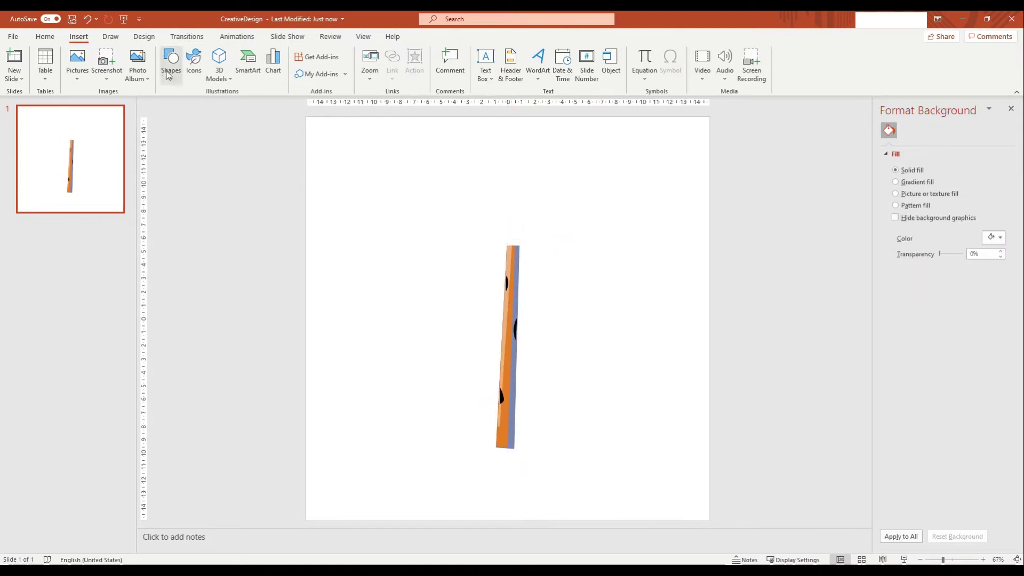
{"action": "left_click", "coordinate": [171, 63]}
{"action": "left_click", "coordinate": [263, 149]}
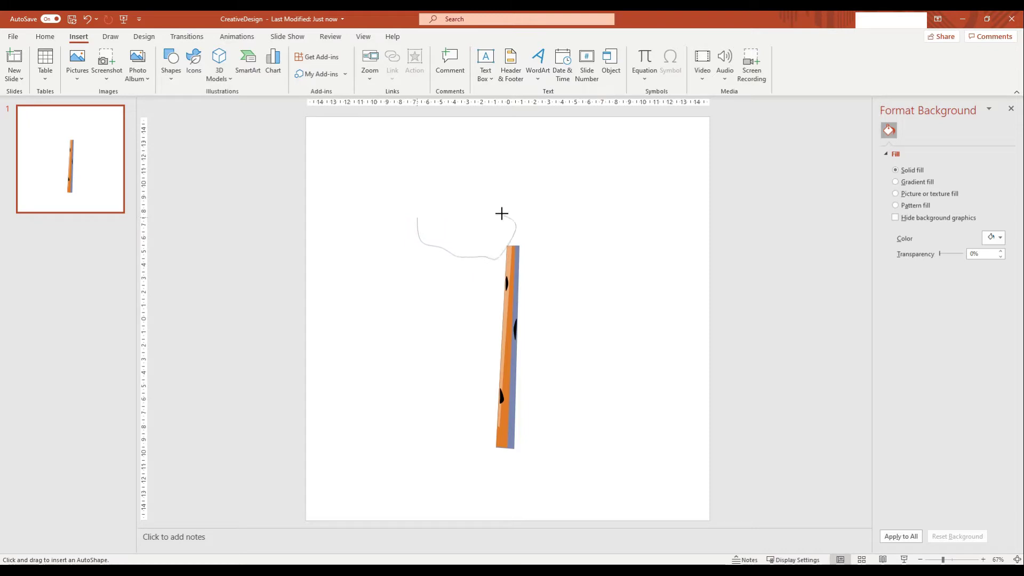
{"action": "left_click_drag", "start_coordinate": [421, 207], "coordinate": [418, 215]}
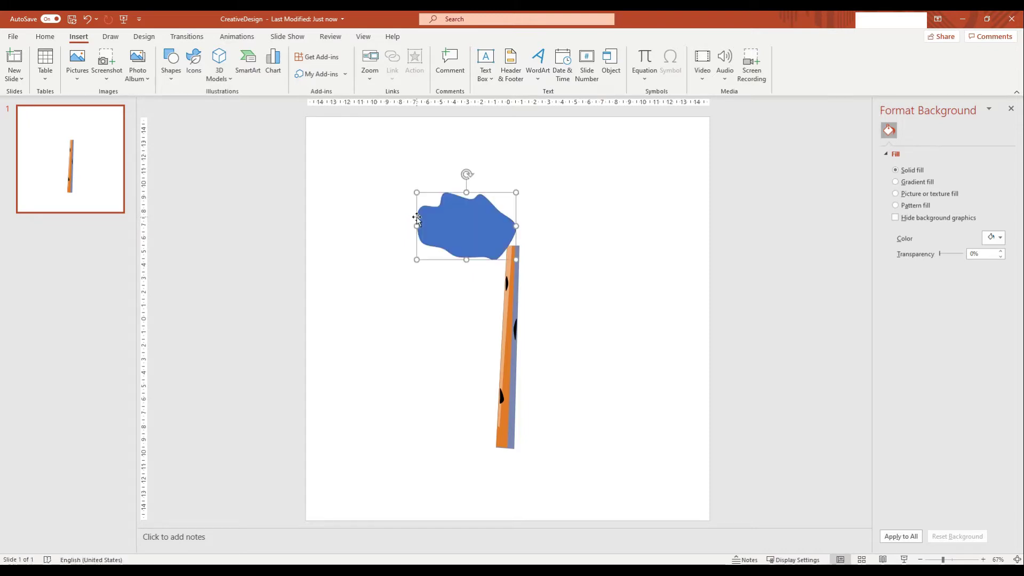
Give the blob no outline and a custom dark brown fill, and shrink it to 6 cm wide
{"action": "left_click", "coordinate": [896, 314]}
{"action": "left_click", "coordinate": [996, 271]}
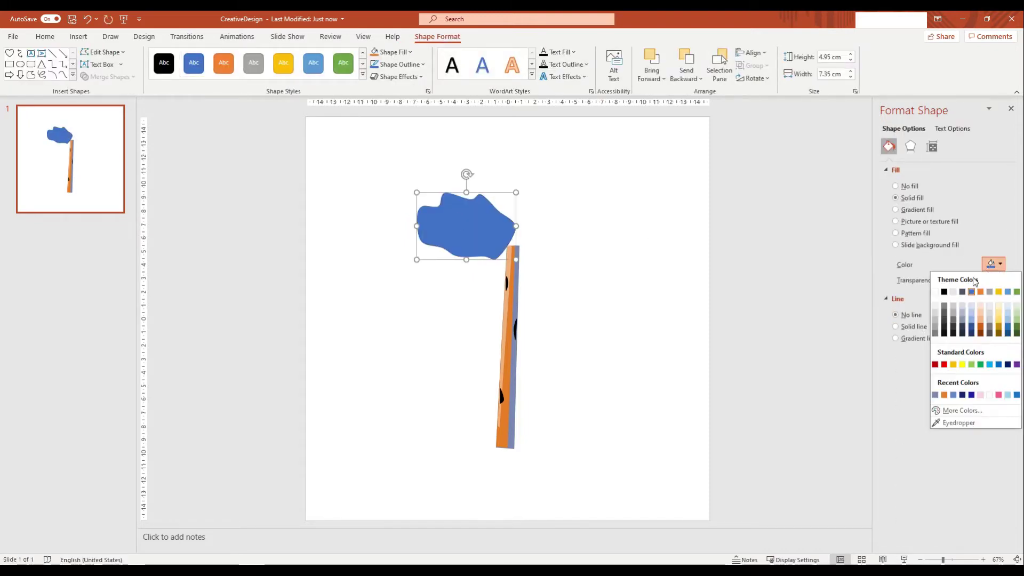
{"action": "left_click", "coordinate": [948, 412]}
{"action": "left_click", "coordinate": [350, 191]}
{"action": "left_click", "coordinate": [346, 197]}
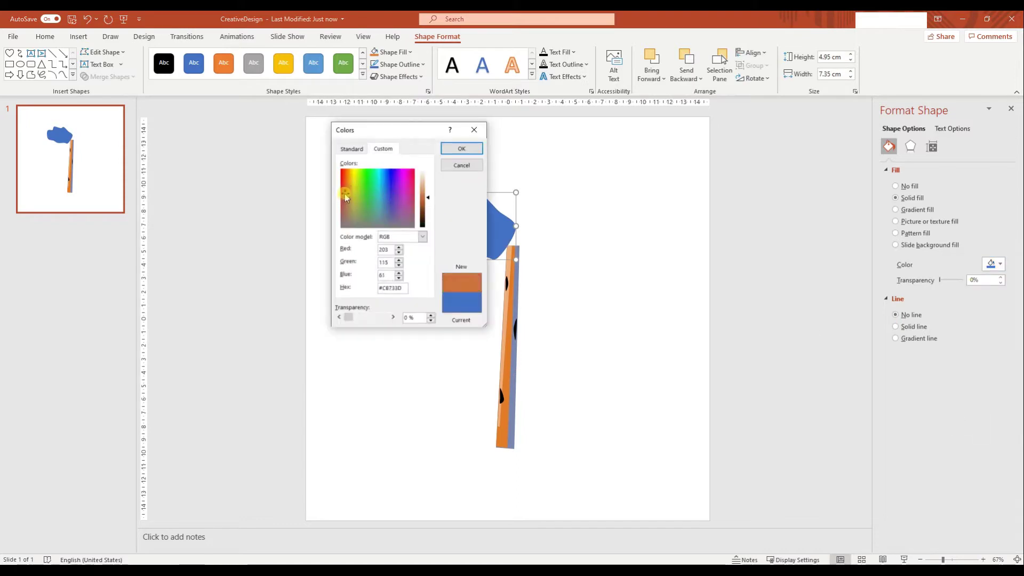
{"action": "left_click", "coordinate": [428, 203]}
{"action": "left_click", "coordinate": [346, 191]}
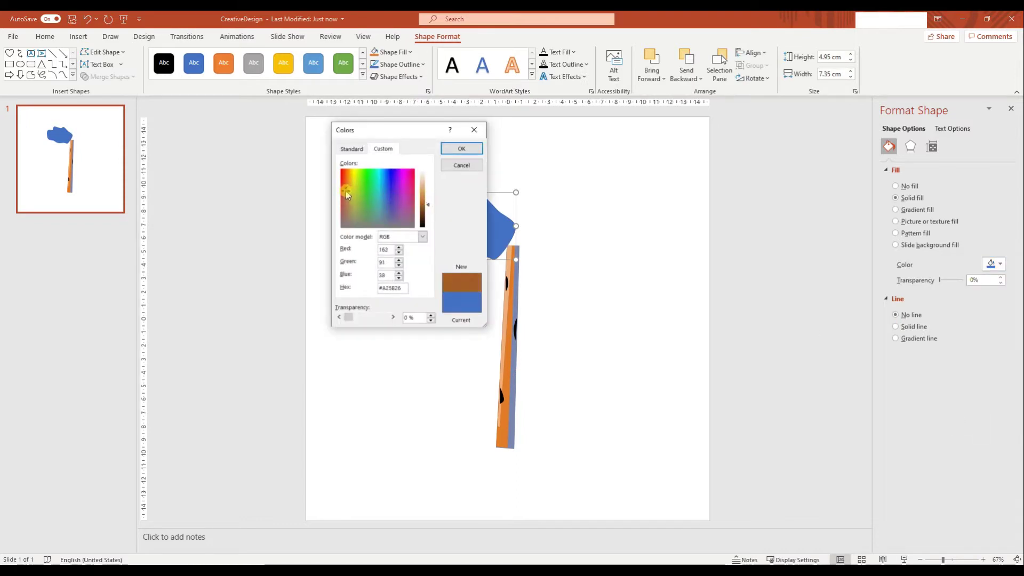
{"action": "left_click", "coordinate": [458, 150]}
{"action": "left_click_drag", "start_coordinate": [417, 260], "coordinate": [433, 256]}
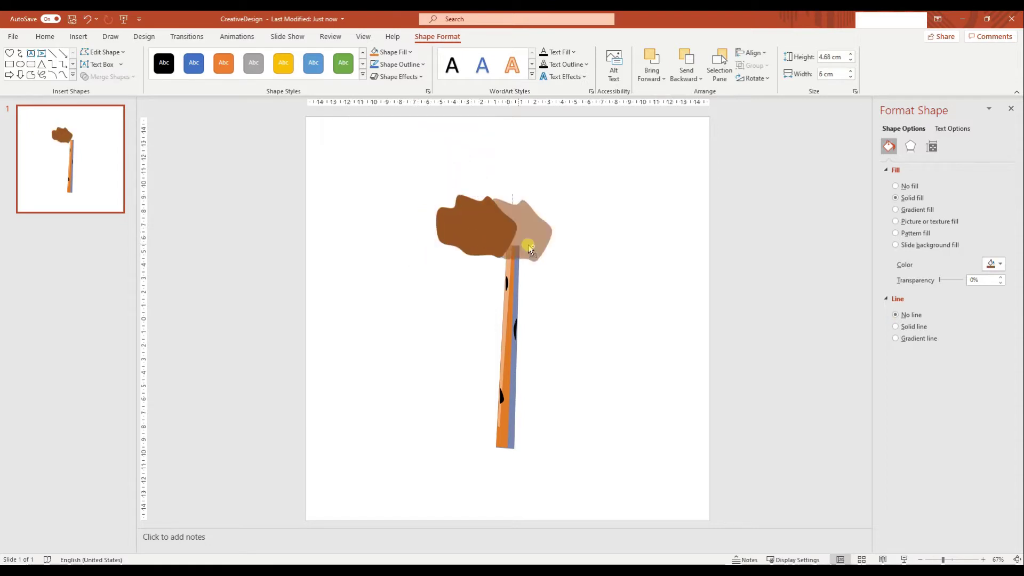
Place and rotate the brown blobs into an overlapping crown over the trunk, then select them all
{"action": "mouse_move", "coordinate": [485, 196]}
{"action": "left_mouse_down"}
{"action": "mouse_move", "coordinate": [529, 207]}
{"action": "mouse_move", "coordinate": [543, 235]}
{"action": "mouse_move", "coordinate": [558, 235]}
{"action": "mouse_move", "coordinate": [500, 182]}
{"action": "mouse_move", "coordinate": [532, 171]}
{"action": "mouse_move", "coordinate": [528, 160]}
{"action": "mouse_move", "coordinate": [551, 191]}
{"action": "mouse_move", "coordinate": [547, 168]}
{"action": "mouse_move", "coordinate": [555, 175]}
{"action": "left_mouse_up"}
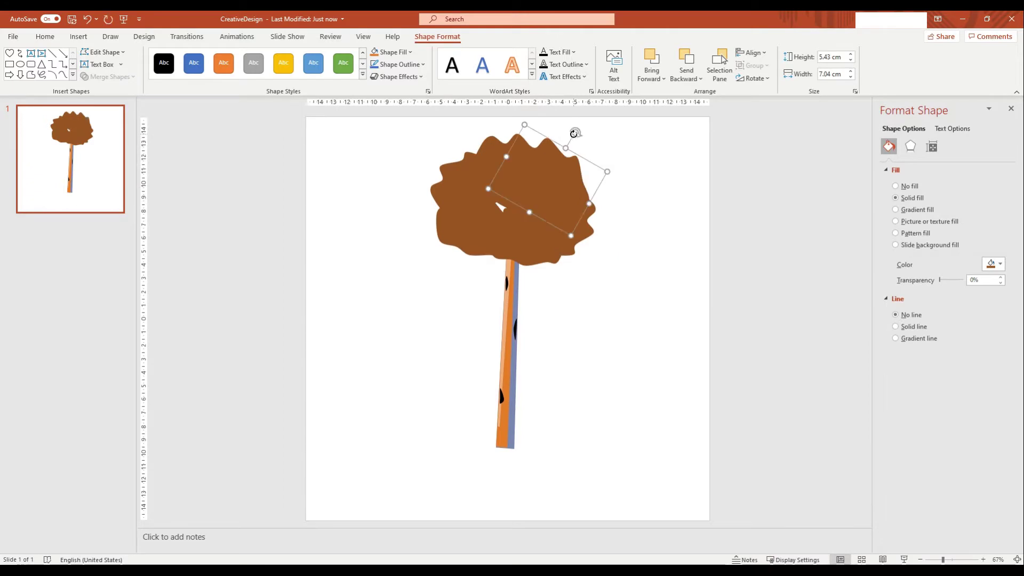
{"action": "left_click_drag", "start_coordinate": [574, 133], "coordinate": [596, 193]}
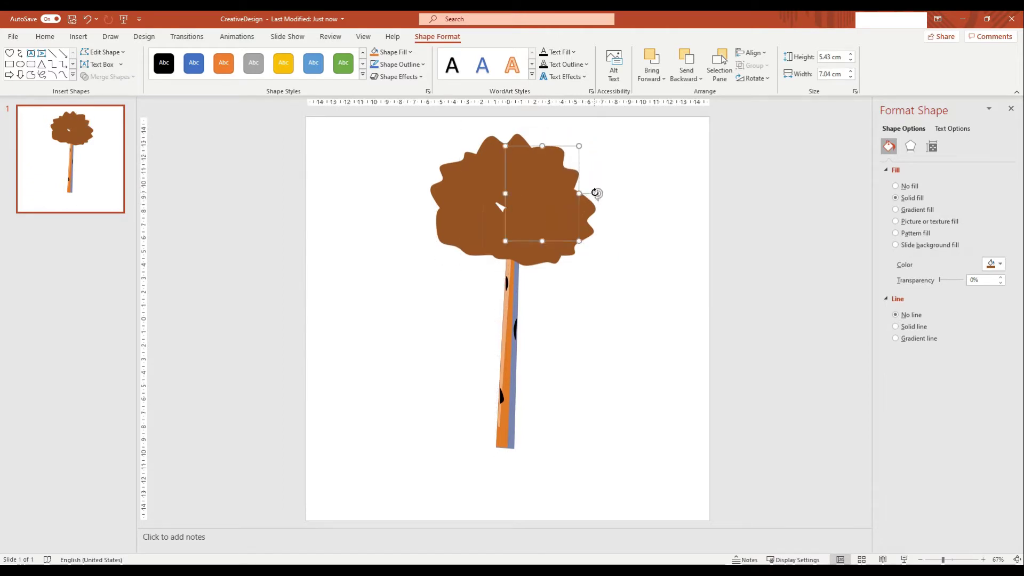
{"action": "mouse_move", "coordinate": [532, 210]}
{"action": "left_mouse_down"}
{"action": "mouse_move", "coordinate": [488, 217]}
{"action": "mouse_move", "coordinate": [539, 186]}
{"action": "mouse_move", "coordinate": [494, 157]}
{"action": "mouse_move", "coordinate": [553, 180]}
{"action": "left_mouse_up"}
{"action": "left_click", "coordinate": [507, 199]}
{"action": "left_click", "coordinate": [493, 190]}
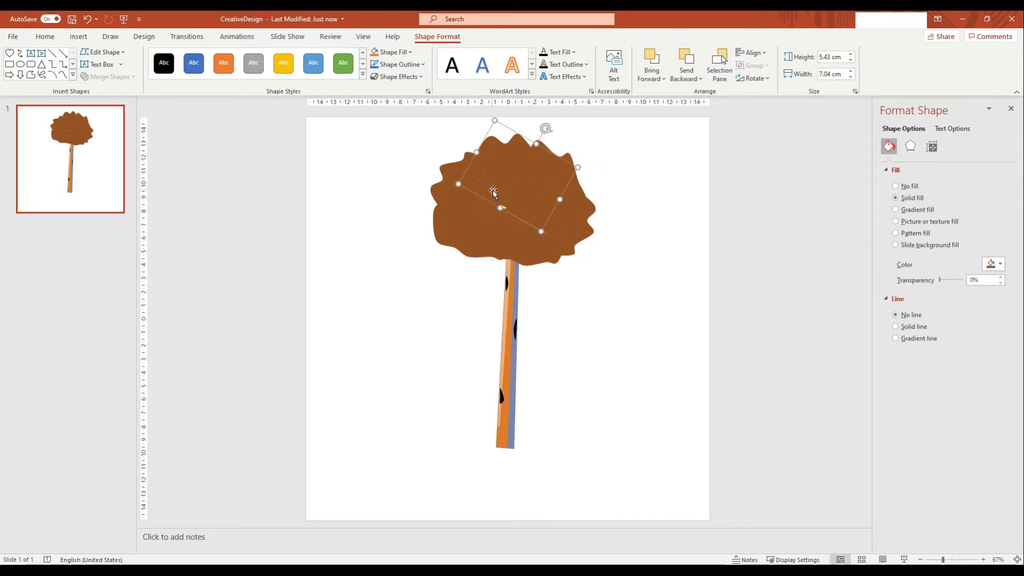
{"action": "left_click_drag", "start_coordinate": [492, 189], "coordinate": [501, 206]}
{"action": "left_click_drag", "start_coordinate": [666, 240], "coordinate": [418, 115]}
Group the crown blobs, duplicate the crown, and fill the copy dark slate blue
{"action": "right_click", "coordinate": [543, 181]}
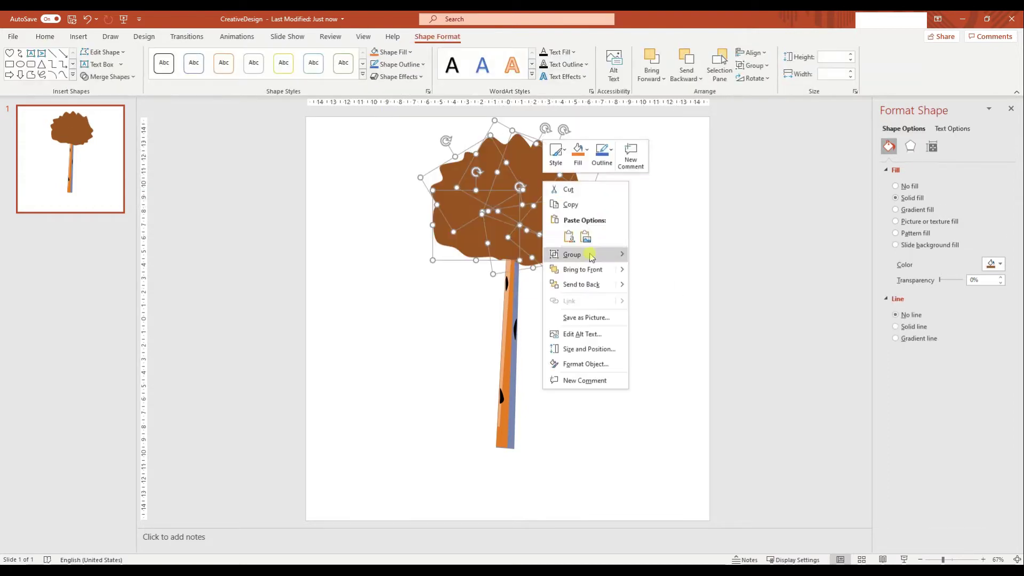
{"action": "left_click", "coordinate": [648, 254]}
{"action": "left_click", "coordinate": [558, 221]}
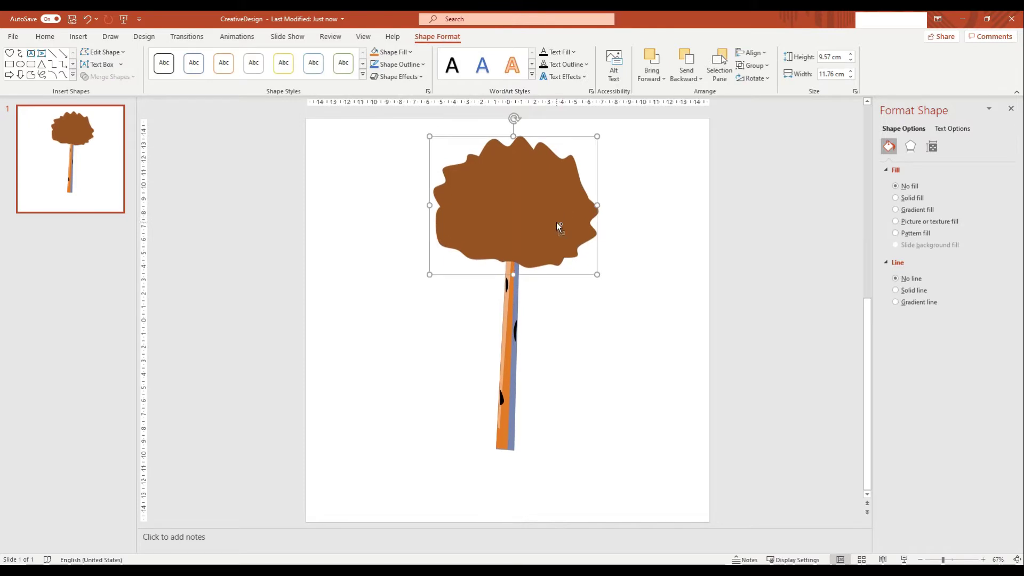
{"action": "left_click_drag", "start_coordinate": [553, 227], "coordinate": [647, 300]}
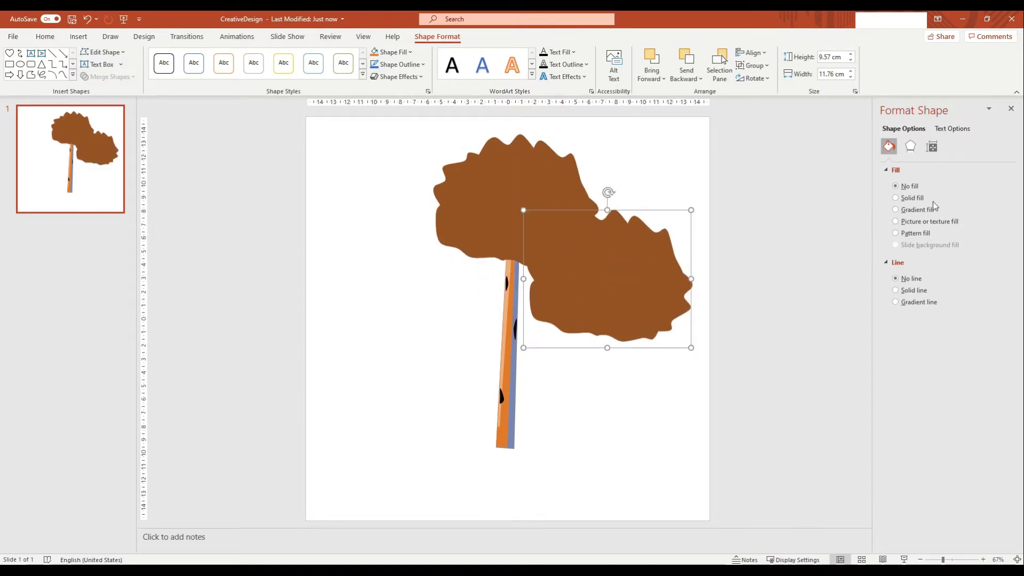
{"action": "left_click", "coordinate": [993, 264]}
{"action": "left_click", "coordinate": [952, 411]}
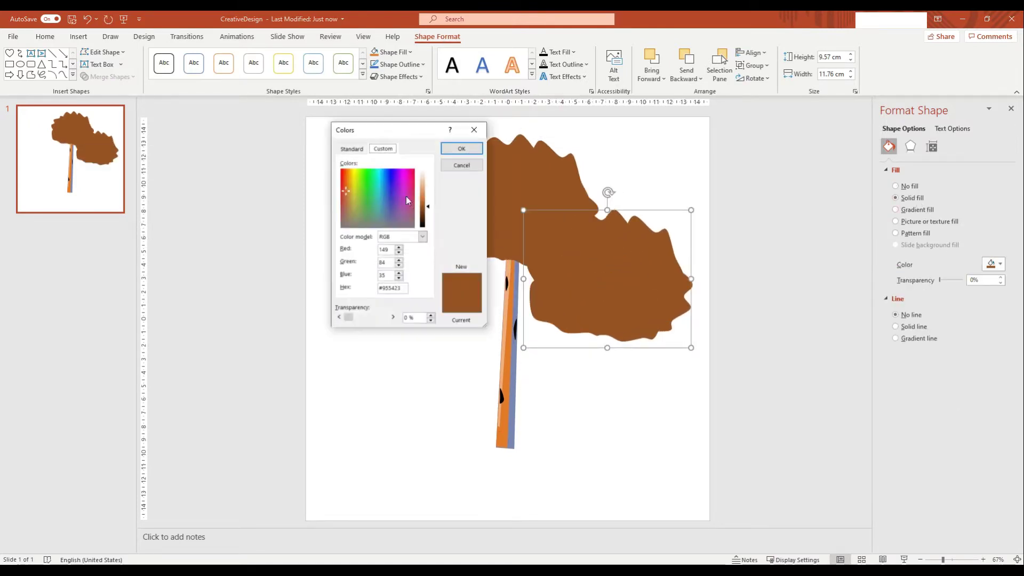
{"action": "mouse_move", "coordinate": [383, 195]}
{"action": "left_mouse_down"}
{"action": "mouse_move", "coordinate": [387, 215]}
{"action": "mouse_move", "coordinate": [426, 211]}
{"action": "left_mouse_up"}
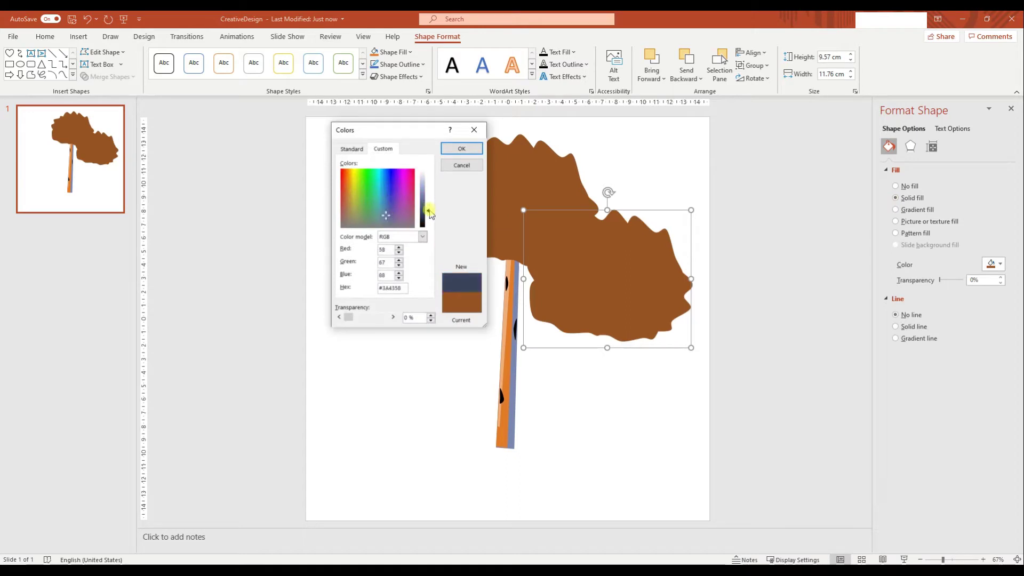
{"action": "left_click", "coordinate": [462, 148]}
Send the blue copy behind the brown crown, offset and tilted slightly as a shadow
{"action": "left_click_drag", "start_coordinate": [617, 284], "coordinate": [512, 226]}
{"action": "right_click", "coordinate": [511, 226]}
{"action": "left_click", "coordinate": [551, 331]}
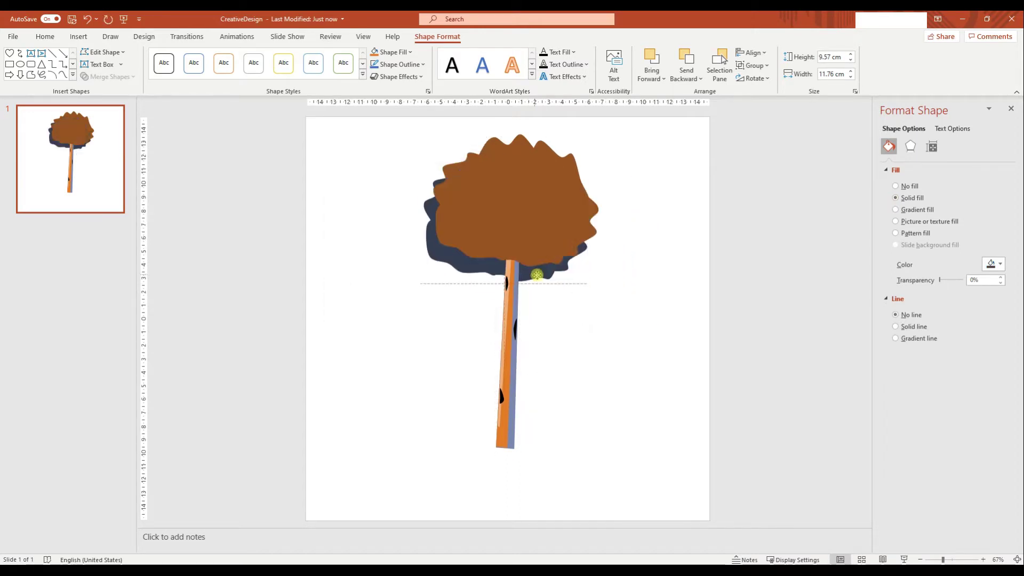
{"action": "left_click_drag", "start_coordinate": [487, 192], "coordinate": [494, 181]}
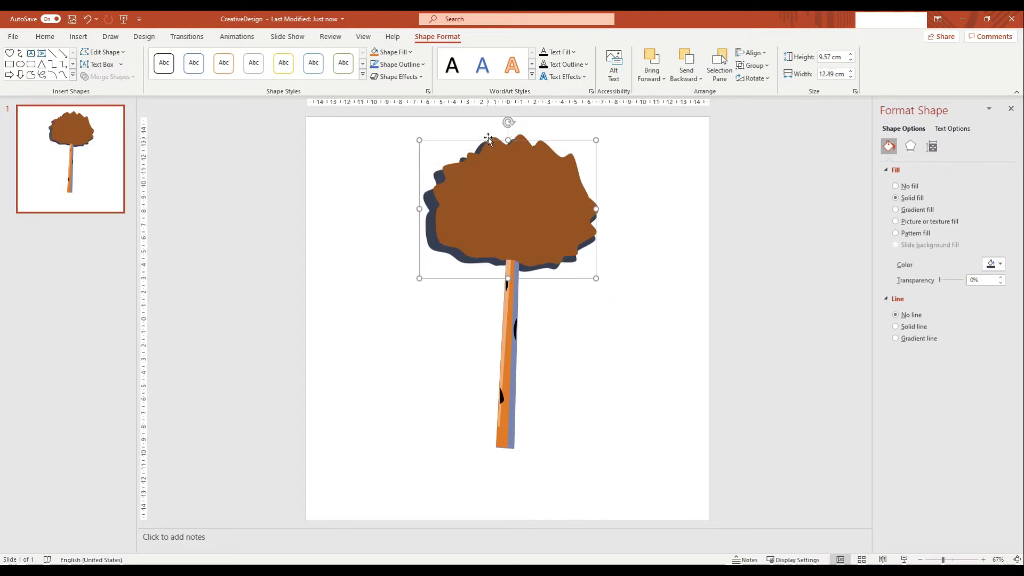
{"action": "left_click_drag", "start_coordinate": [446, 232], "coordinate": [449, 229]}
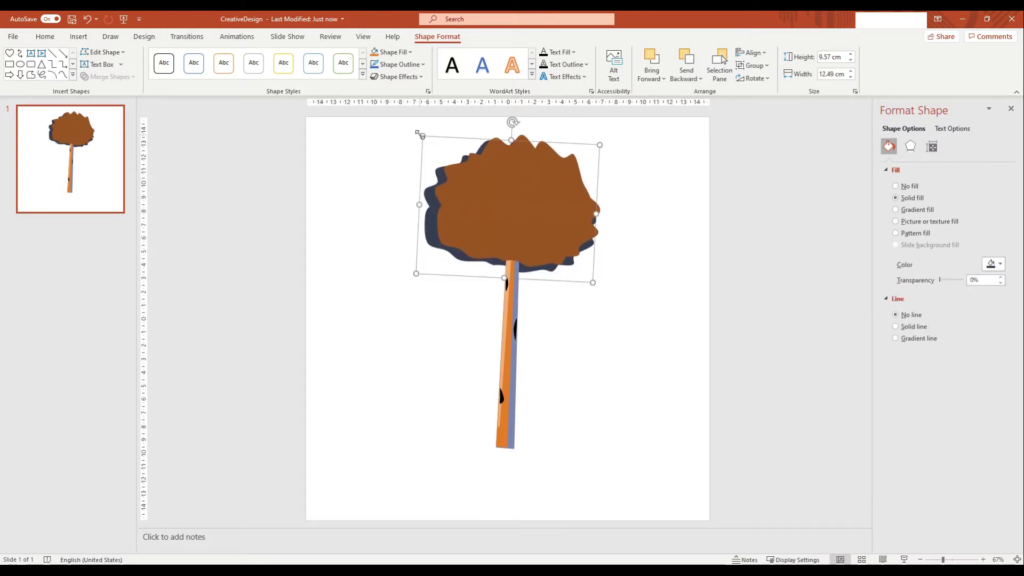
{"action": "left_click", "coordinate": [418, 133]}
{"action": "left_click_drag", "start_coordinate": [414, 263], "coordinate": [428, 272]}
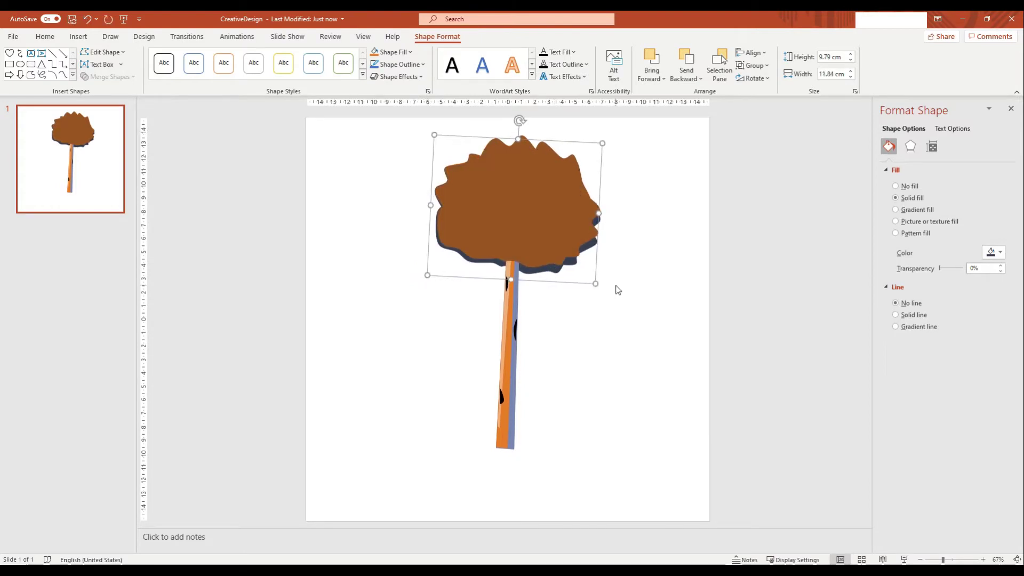
Give the brown crown a solid fill and reposition it over its shadow
{"action": "left_click", "coordinate": [993, 252]}
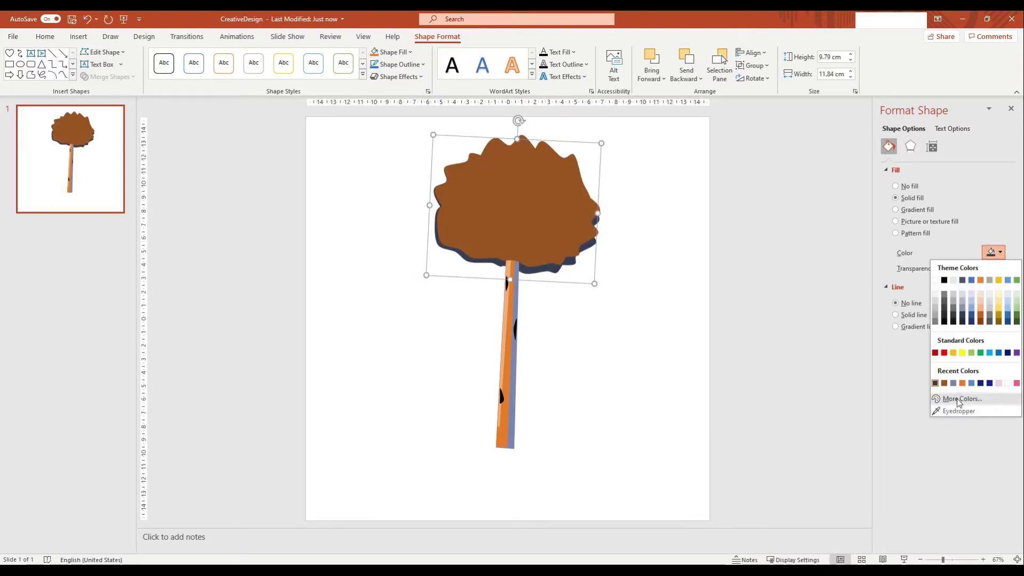
{"action": "left_click", "coordinate": [939, 398]}
{"action": "left_click", "coordinate": [461, 148]}
{"action": "left_click", "coordinate": [523, 210]}
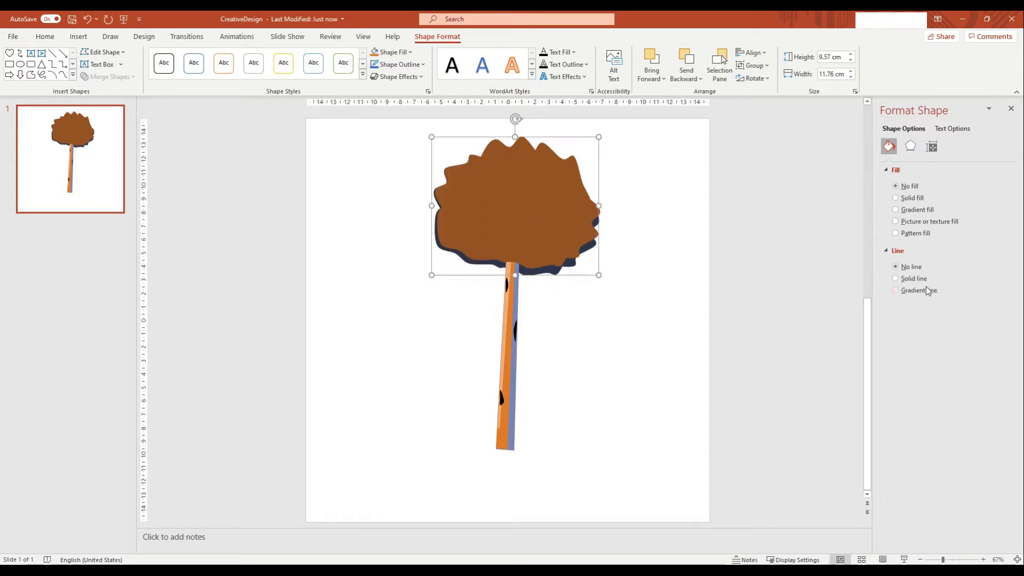
{"action": "left_click", "coordinate": [901, 198]}
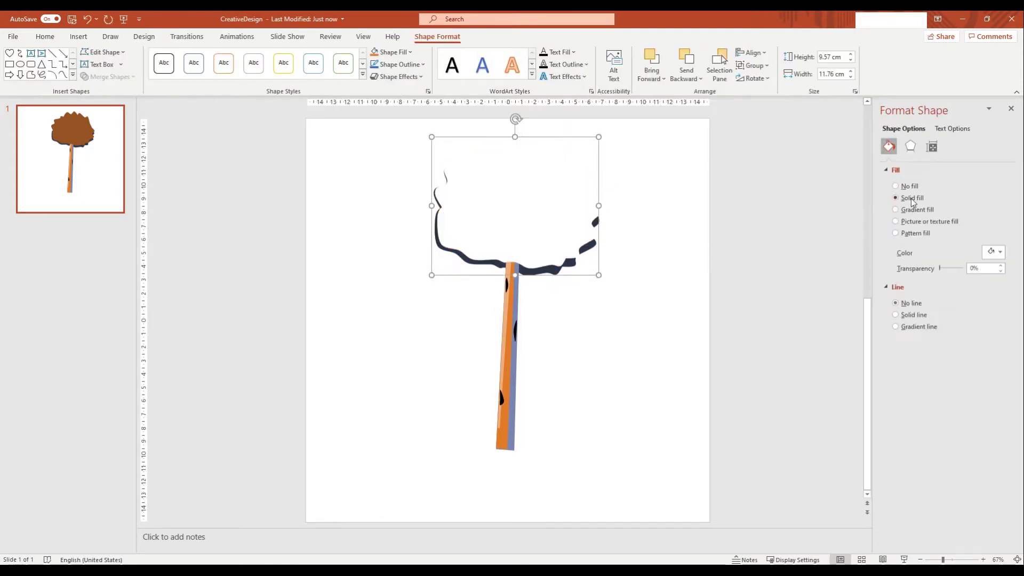
{"action": "left_click_drag", "start_coordinate": [587, 224], "coordinate": [559, 230]}
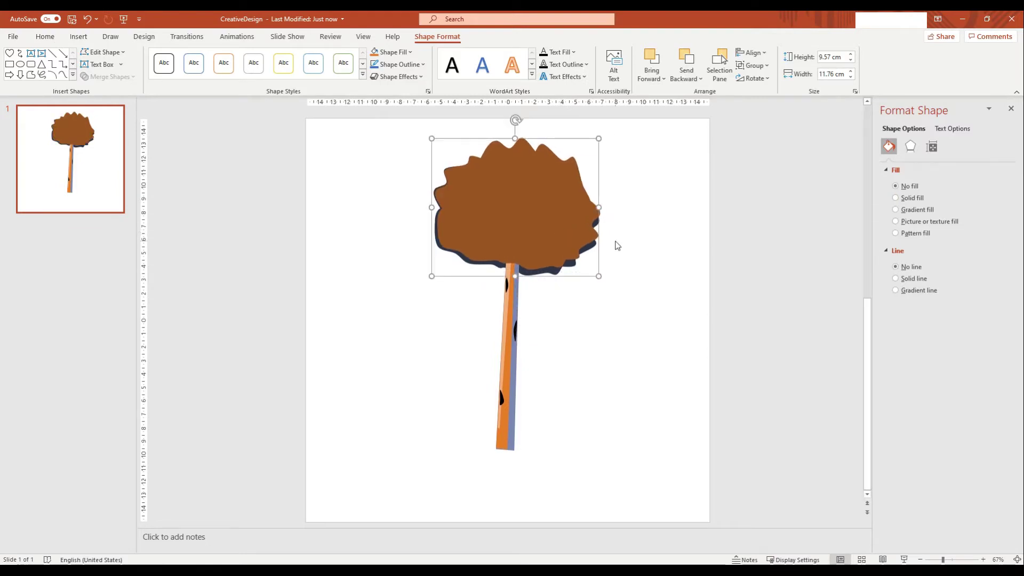
{"action": "left_click", "coordinate": [646, 254]}
{"action": "left_click", "coordinate": [548, 217]}
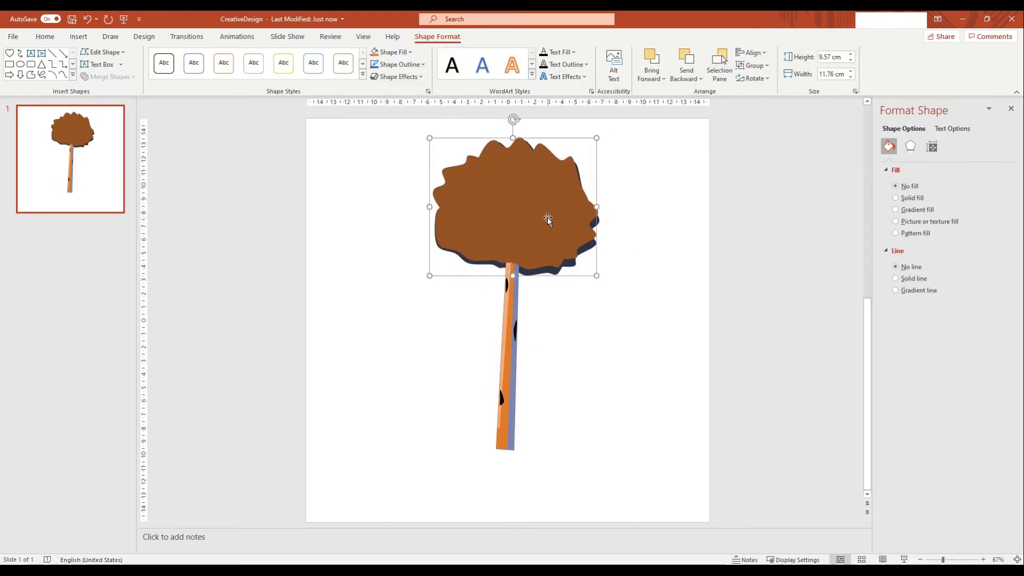
{"action": "left_click", "coordinate": [650, 252]}
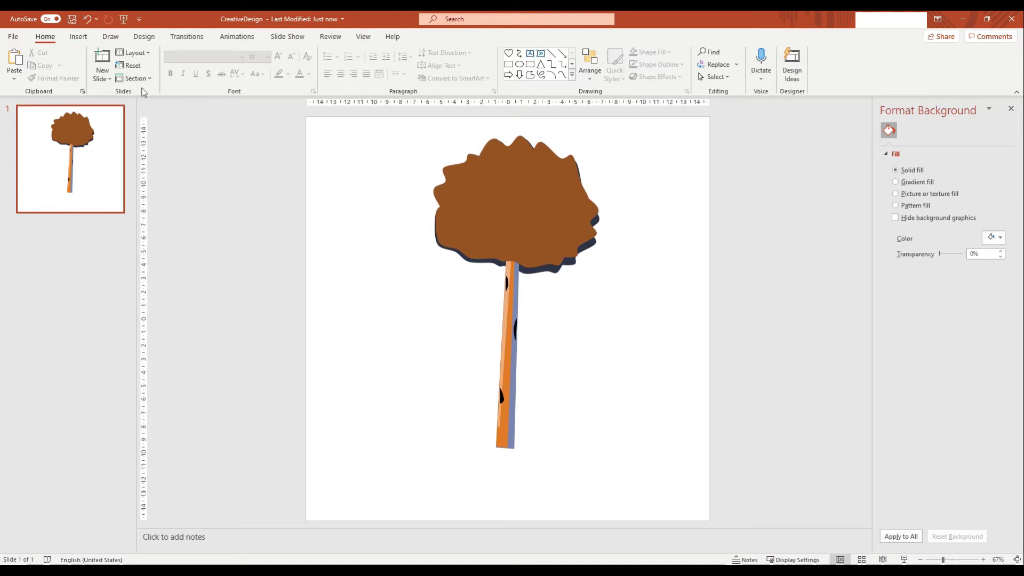
Draw a zigzag freeform shape along the right side of the tree crown
{"action": "left_click", "coordinate": [79, 36]}
{"action": "left_click", "coordinate": [171, 64]}
{"action": "left_click", "coordinate": [265, 152]}
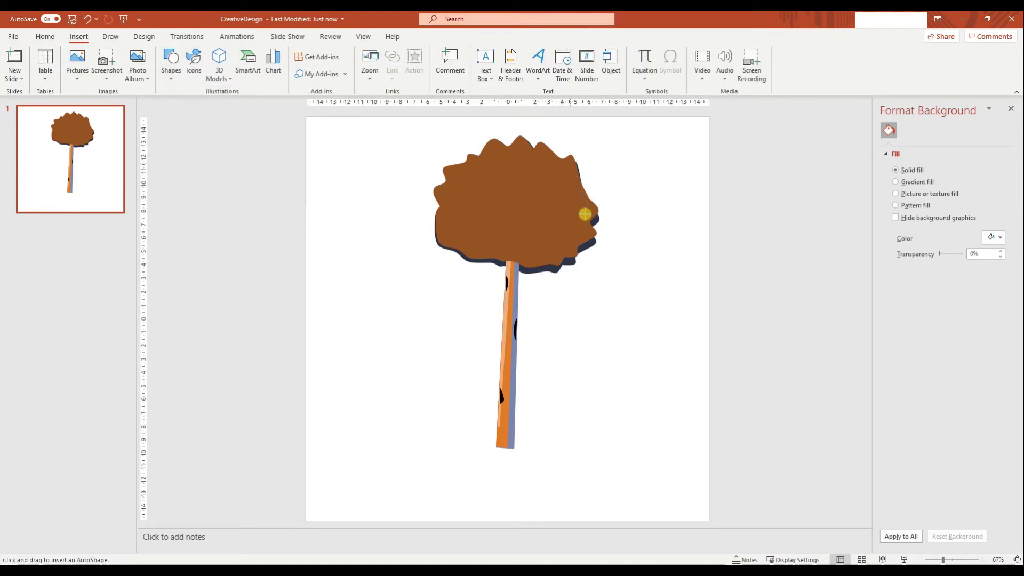
{"action": "left_click_drag", "start_coordinate": [570, 237], "coordinate": [578, 140]}
{"action": "key", "text": "ctrl+z"}
{"action": "left_click", "coordinate": [79, 36]}
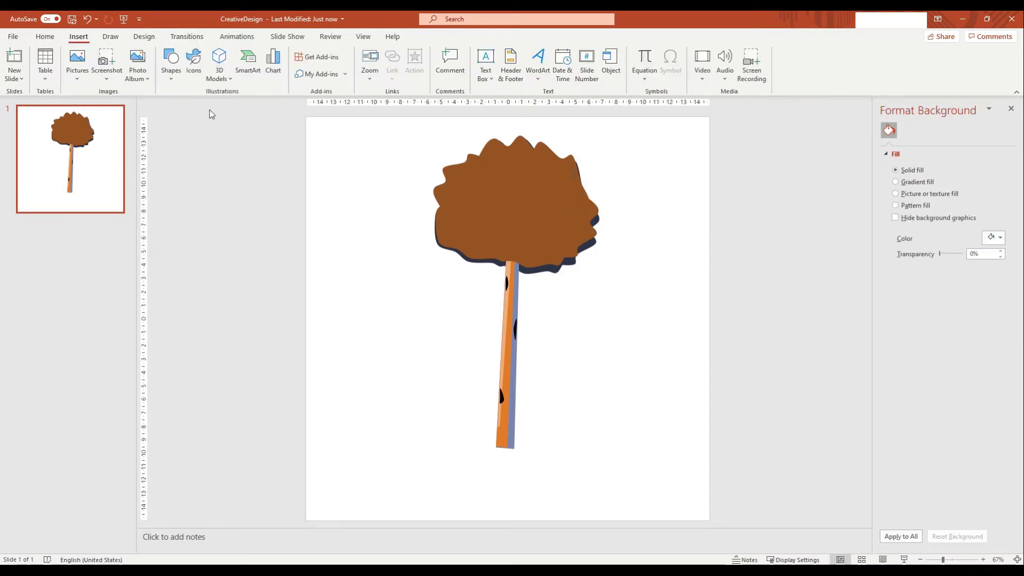
{"action": "left_click", "coordinate": [171, 64]}
{"action": "left_click", "coordinate": [273, 150]}
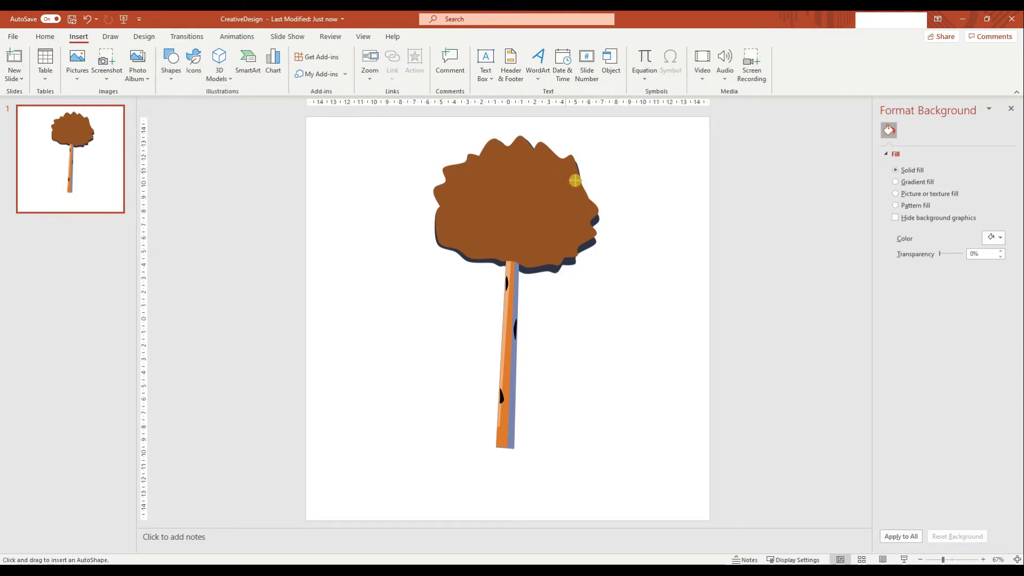
{"action": "left_click", "coordinate": [556, 260]}
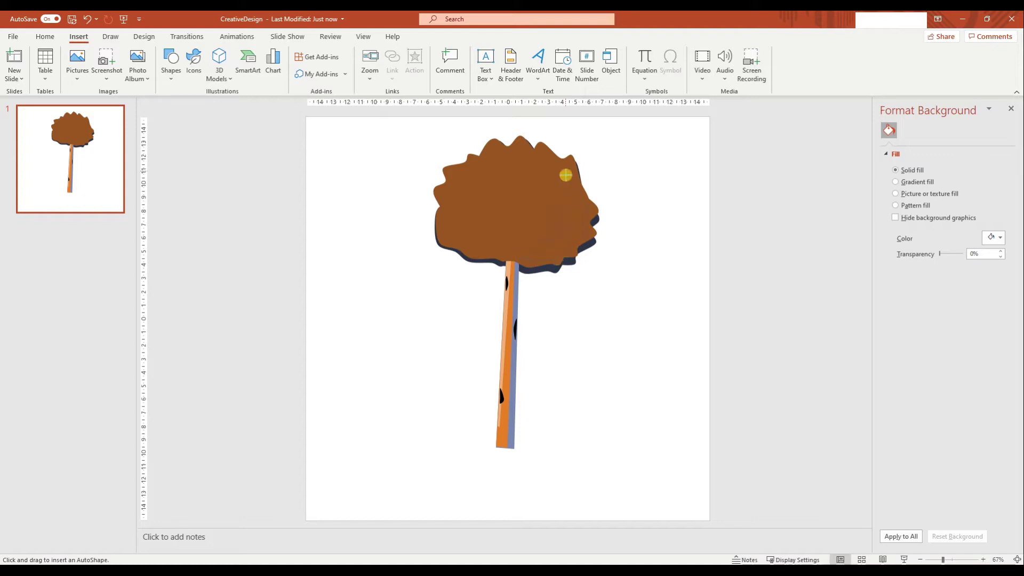
{"action": "double_click", "coordinate": [560, 170]}
Fill the zigzag with a custom dark brown from More Colors
{"action": "left_click", "coordinate": [999, 263]}
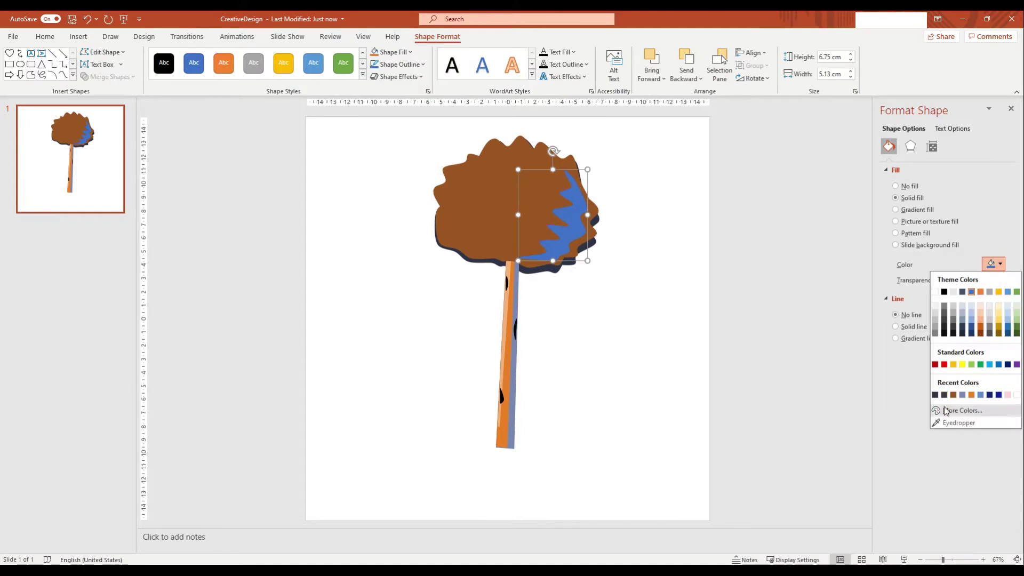
{"action": "left_click", "coordinate": [954, 419]}
{"action": "left_click", "coordinate": [347, 192]}
{"action": "left_click_drag", "start_coordinate": [425, 200], "coordinate": [425, 216]}
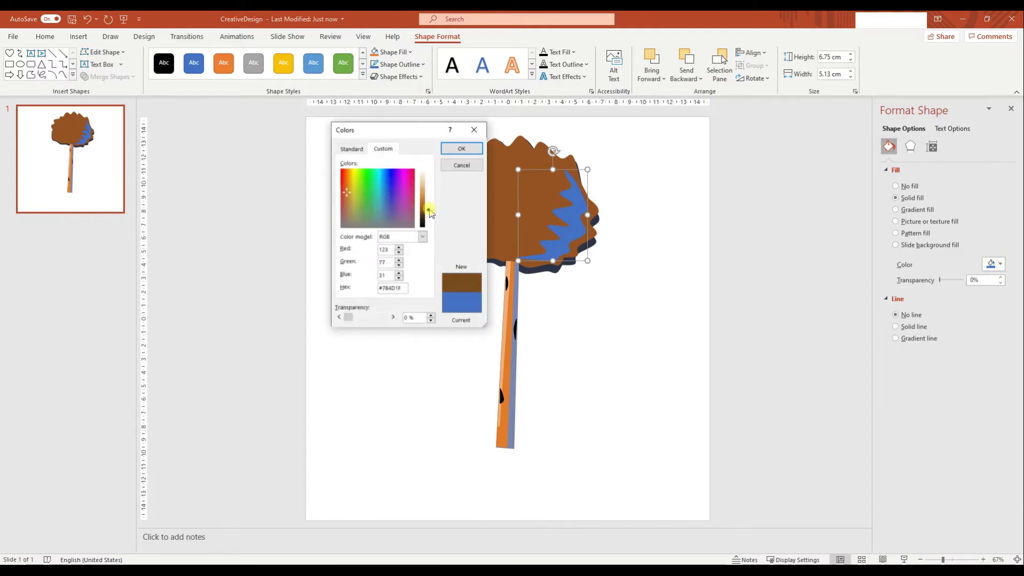
{"action": "left_click", "coordinate": [461, 148]}
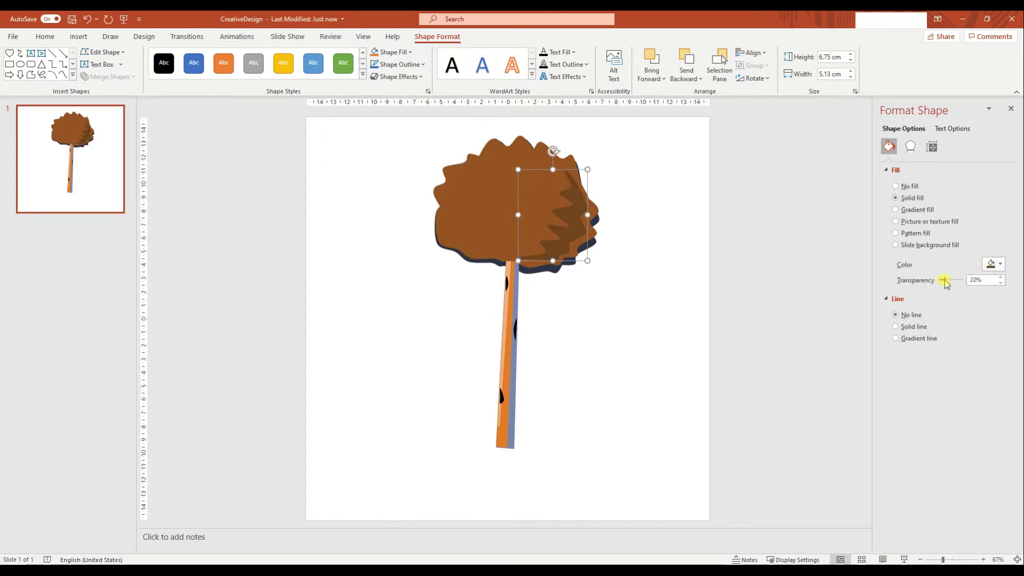
{"action": "key", "text": "Escape"}
{"action": "left_click", "coordinate": [79, 37]}
Draw a scribble highlight down the left edge of the tree crown
{"action": "left_click", "coordinate": [170, 62]}
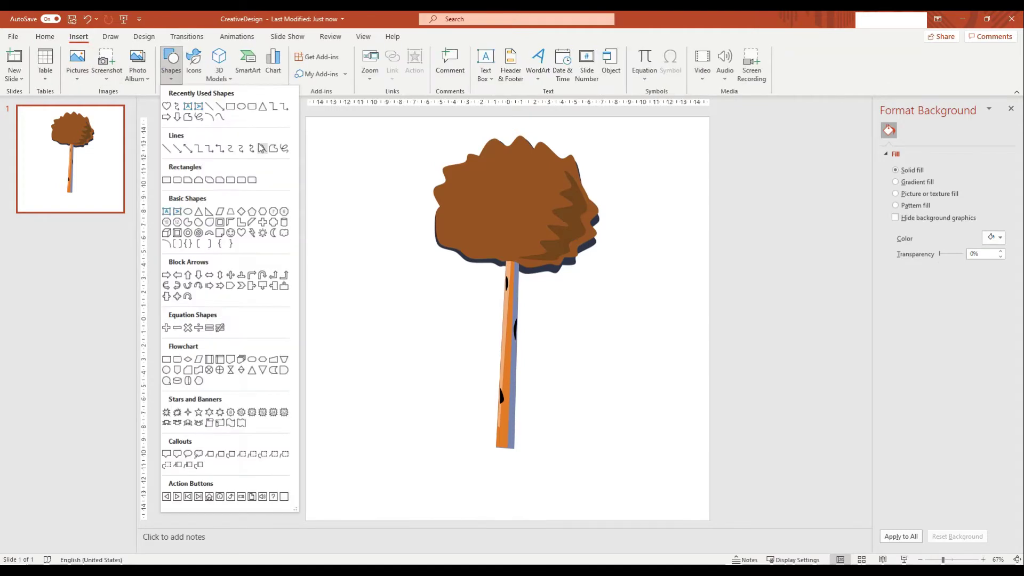
{"action": "left_click", "coordinate": [263, 147]}
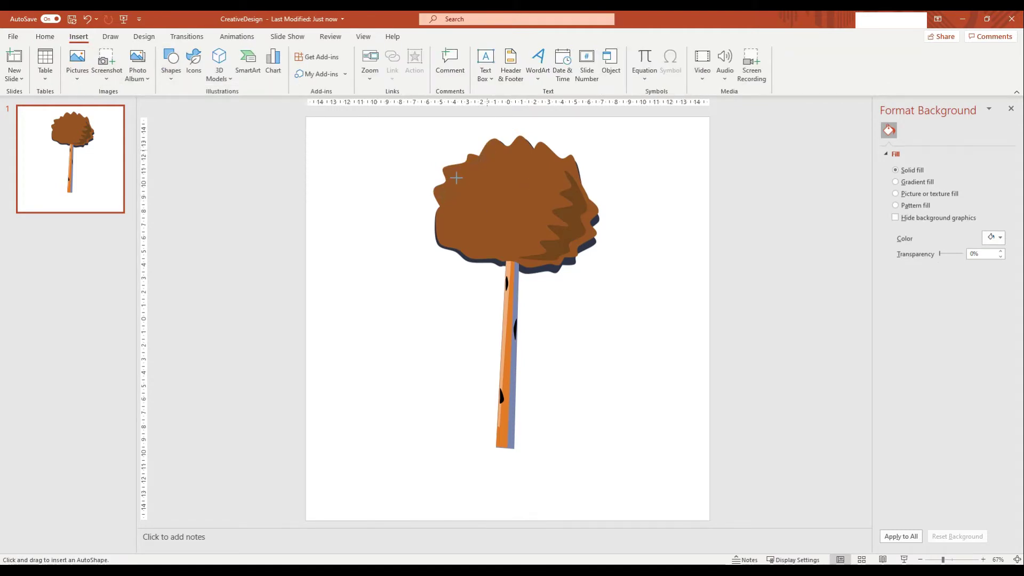
{"action": "left_click_drag", "start_coordinate": [486, 149], "coordinate": [487, 150]}
{"action": "left_click", "coordinate": [79, 36]}
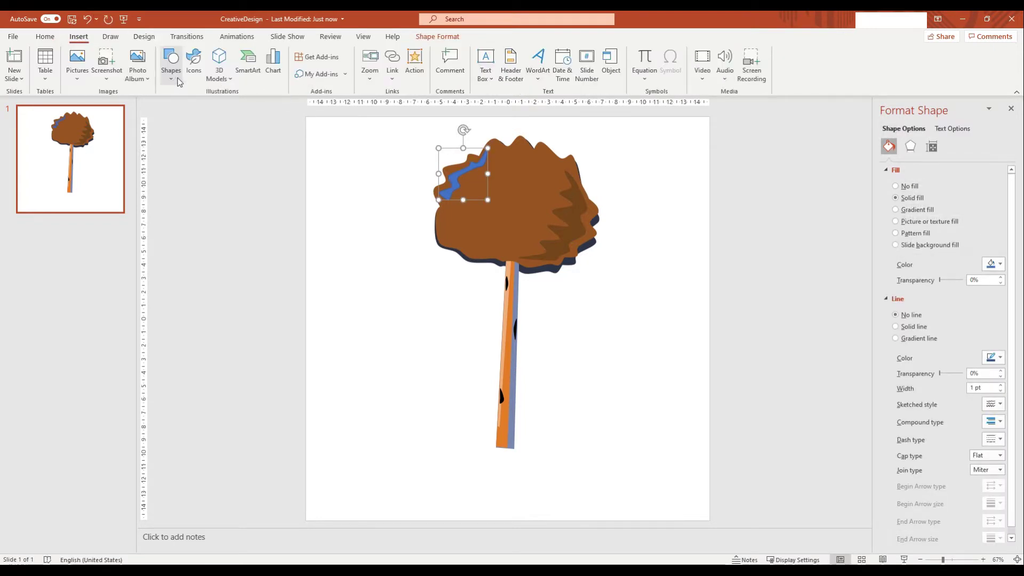
{"action": "left_click", "coordinate": [170, 61]}
{"action": "left_click", "coordinate": [262, 148]}
{"action": "left_click_drag", "start_coordinate": [445, 205], "coordinate": [440, 240]}
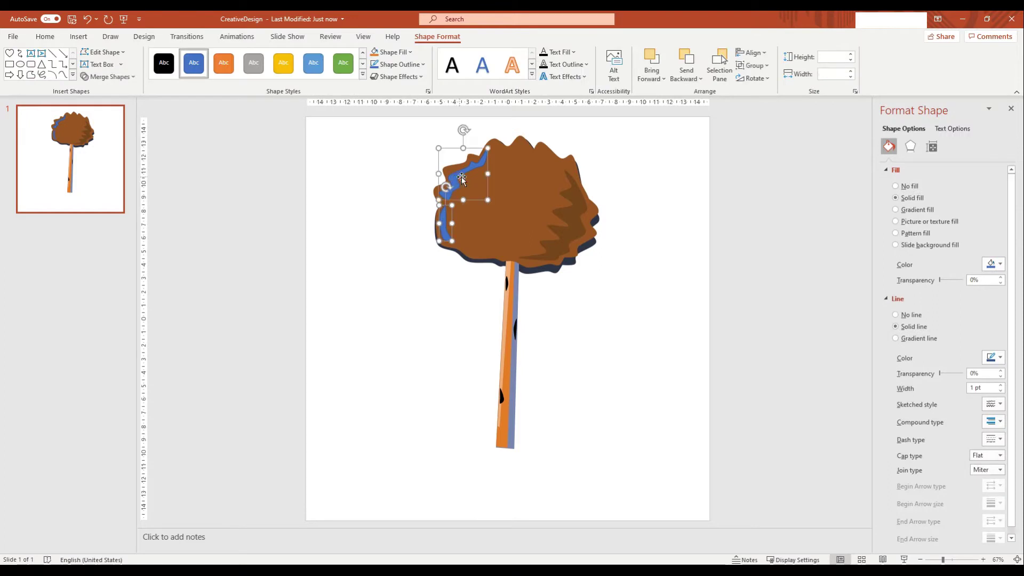
Fill the scribble with light tan, lightened from the crown's sampled brown
{"action": "left_click", "coordinate": [993, 264]}
{"action": "left_click", "coordinate": [958, 422]}
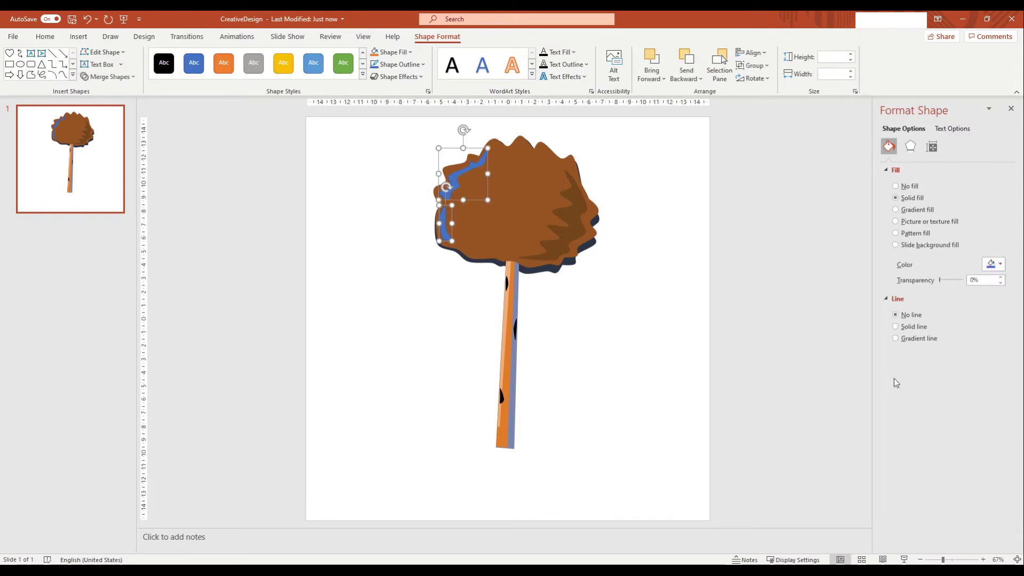
{"action": "left_click", "coordinate": [539, 178]}
{"action": "left_click", "coordinate": [993, 264]}
{"action": "left_click", "coordinate": [961, 410]}
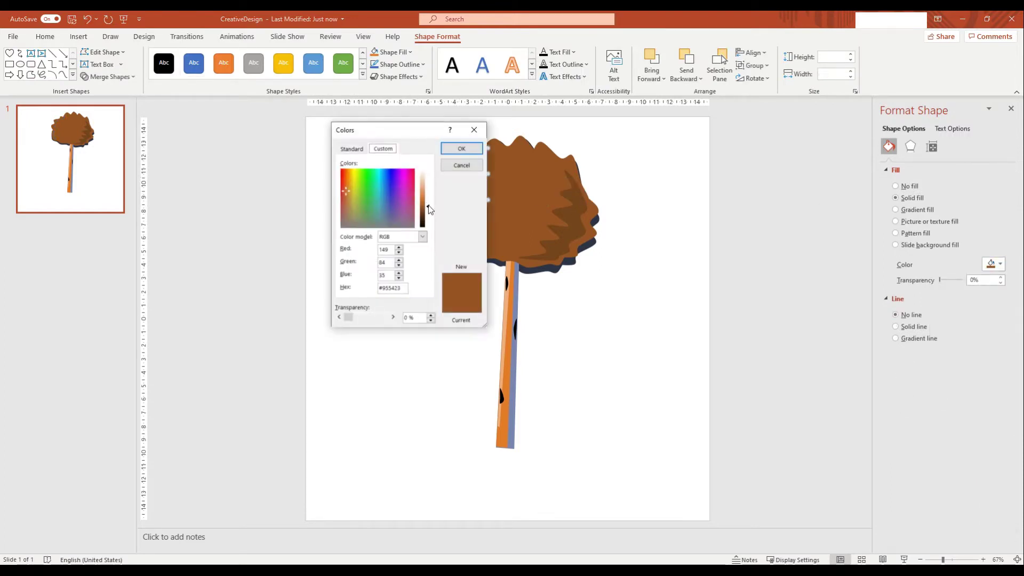
{"action": "left_click_drag", "start_coordinate": [427, 213], "coordinate": [427, 187]}
{"action": "left_click", "coordinate": [462, 148]}
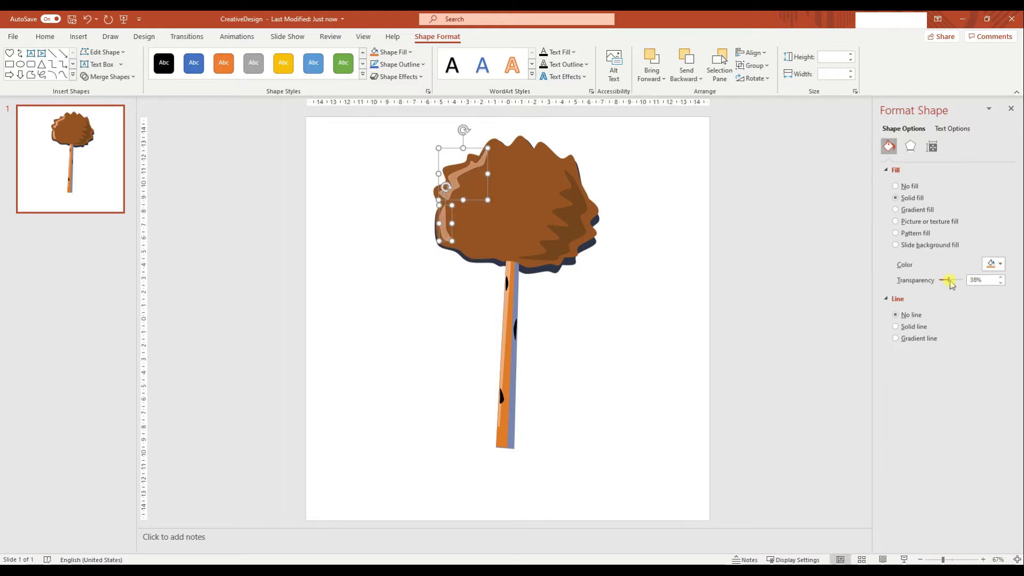
{"action": "key", "text": "Escape"}
Select all the crown pieces together
{"action": "left_click", "coordinate": [461, 176]}
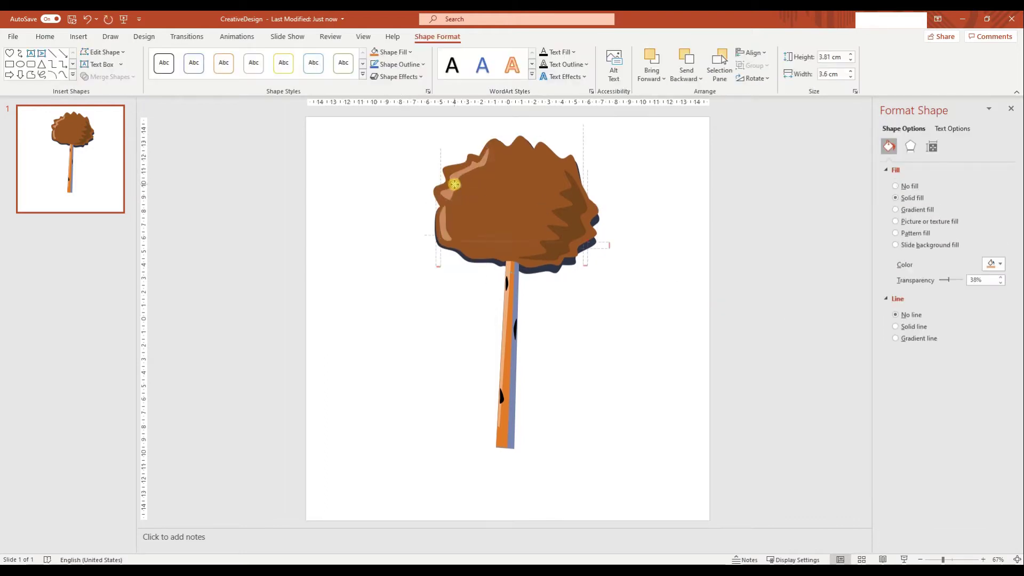
{"action": "left_click", "coordinate": [665, 290]}
{"action": "left_click", "coordinate": [563, 223]}
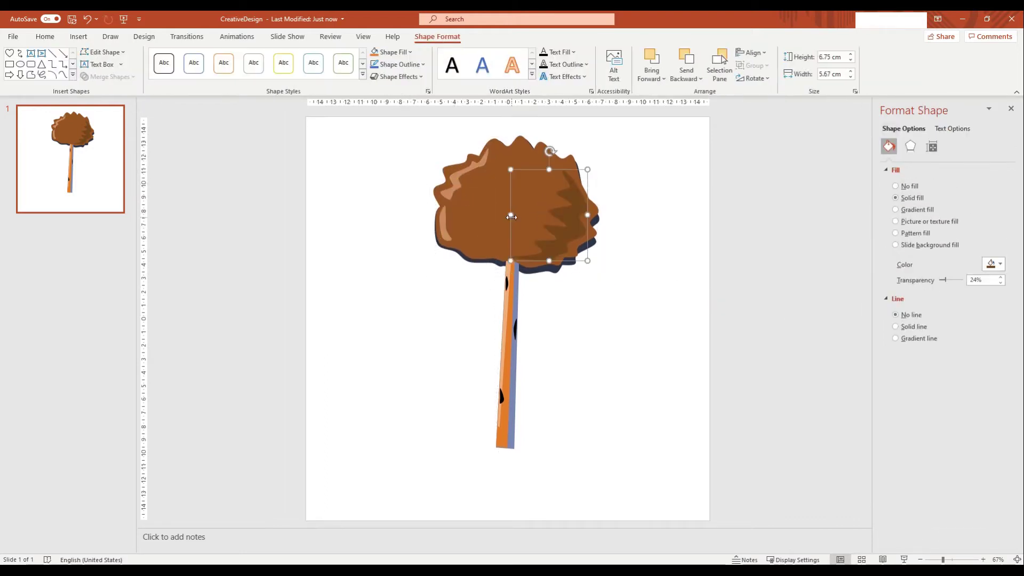
{"action": "left_click", "coordinate": [655, 389]}
{"action": "left_click_drag", "start_coordinate": [654, 315], "coordinate": [472, 218]}
Group the selected crown pieces into one object
{"action": "right_click", "coordinate": [527, 180]}
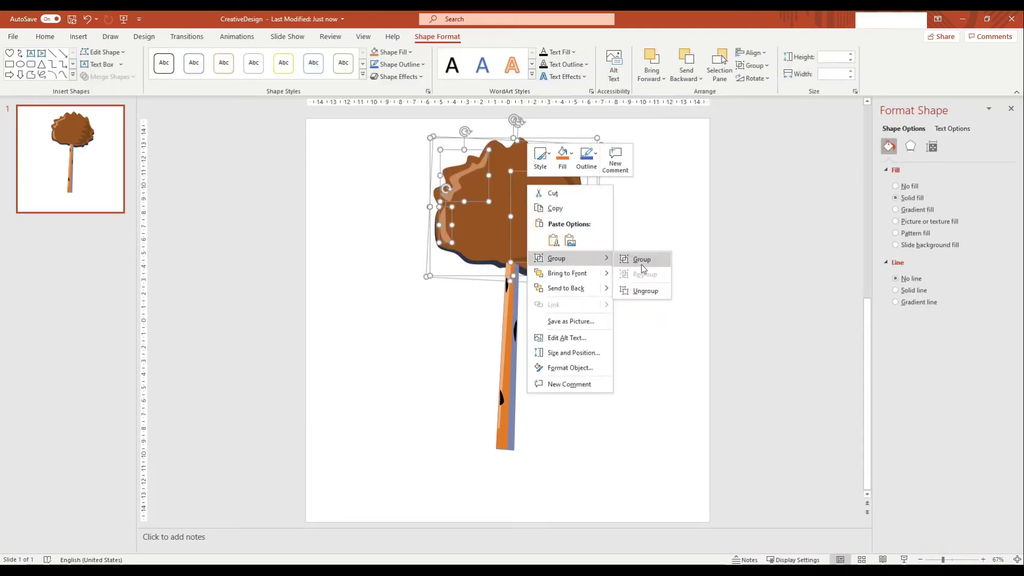
{"action": "left_click", "coordinate": [634, 258]}
{"action": "left_click", "coordinate": [587, 311]}
Paste a copy of the canopy shape and send it to the back as a shadow
{"action": "left_click", "coordinate": [534, 272]}
{"action": "right_click", "coordinate": [525, 269]}
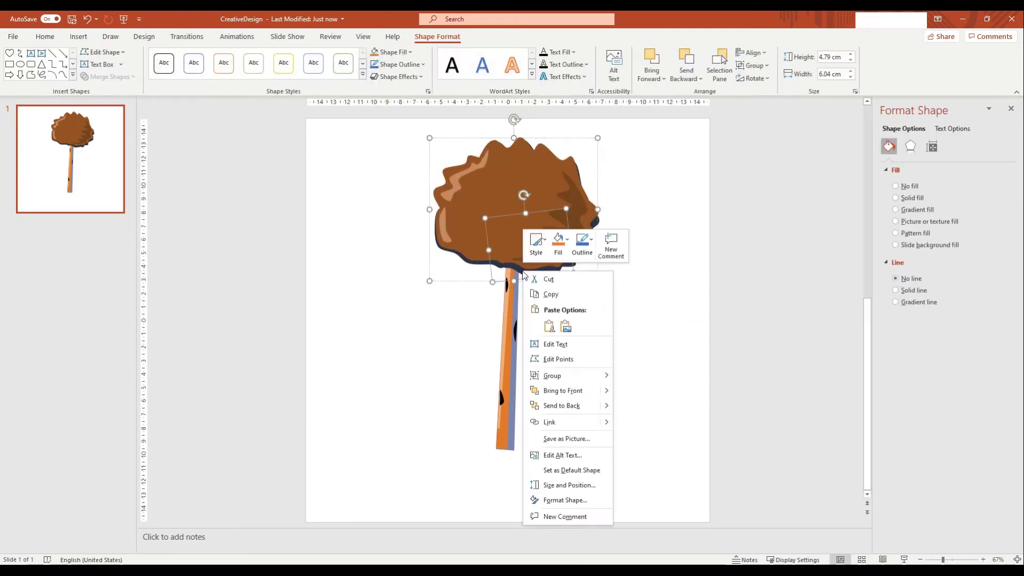
{"action": "left_click", "coordinate": [554, 278]}
{"action": "key", "text": "ctrl+v"}
{"action": "right_click", "coordinate": [537, 260]}
{"action": "left_click", "coordinate": [576, 377]}
{"action": "left_click", "coordinate": [594, 361]}
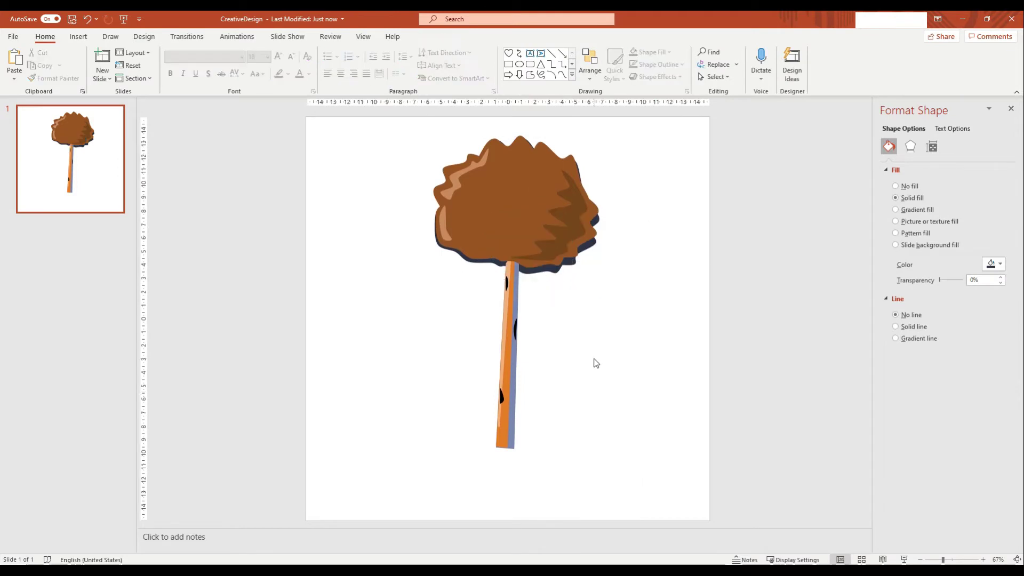
Zoom in and draw a small curved arc at the top of the trunk
{"action": "scroll", "coordinate": [578, 373], "scroll_direction": "up", "scroll_amount": 3}
{"action": "scroll", "coordinate": [577, 373], "scroll_direction": "up", "scroll_amount": 5}
{"action": "left_click", "coordinate": [78, 36]}
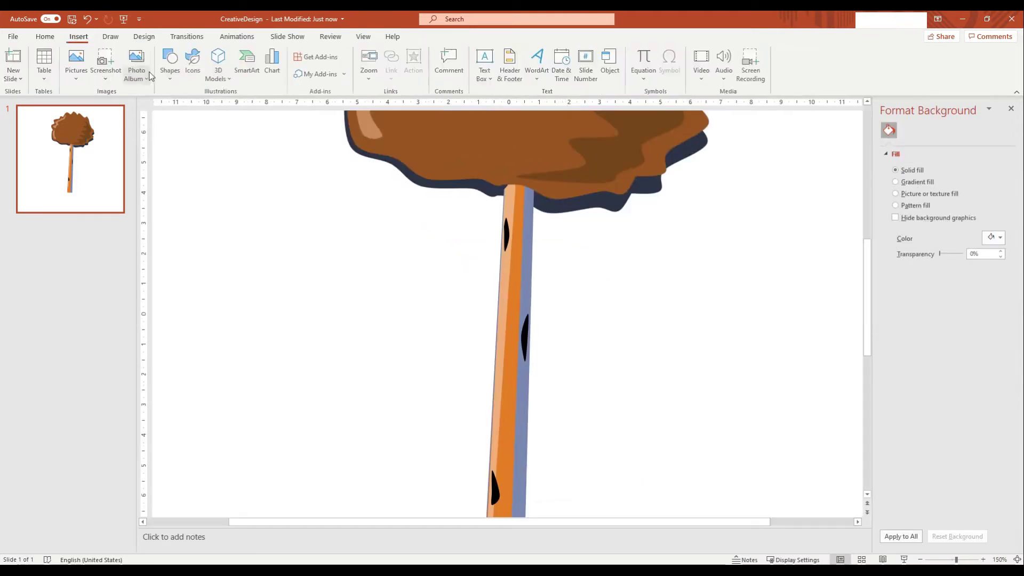
{"action": "left_click", "coordinate": [171, 64]}
{"action": "left_click", "coordinate": [264, 148]}
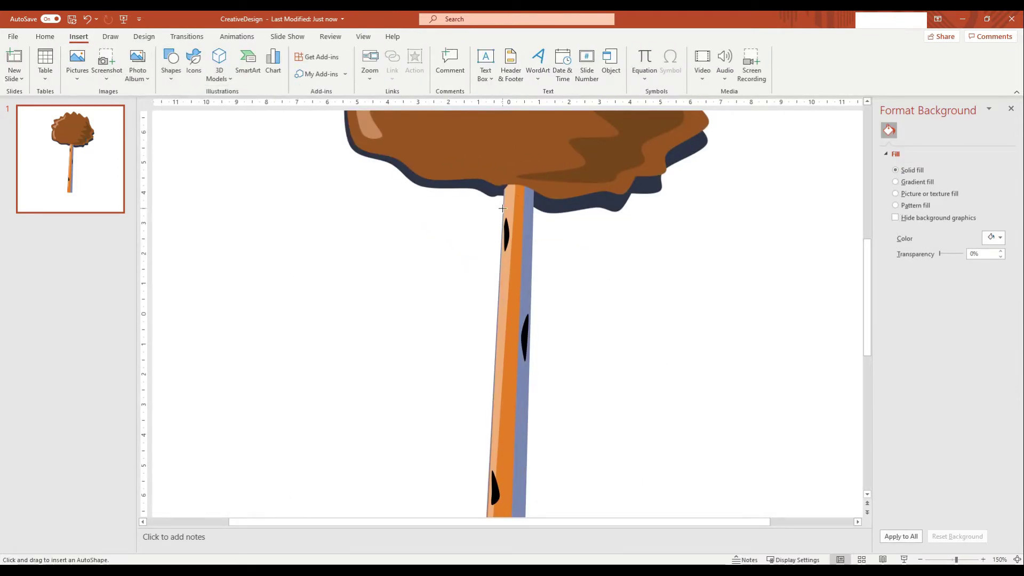
{"action": "left_click_drag", "start_coordinate": [535, 211], "coordinate": [501, 203]}
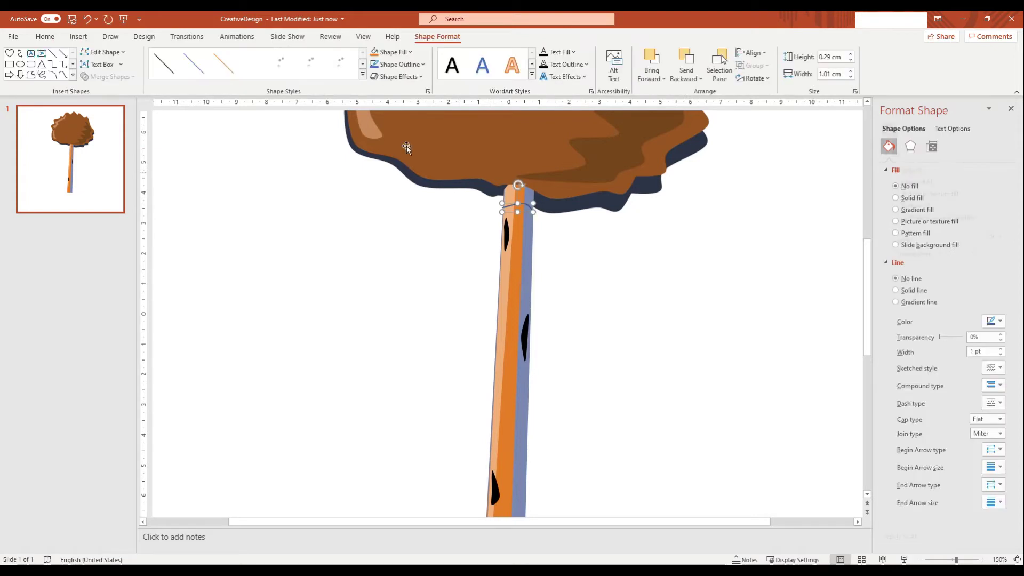
{"action": "left_click", "coordinate": [78, 37]}
{"action": "left_click", "coordinate": [171, 64]}
{"action": "left_click", "coordinate": [267, 152]}
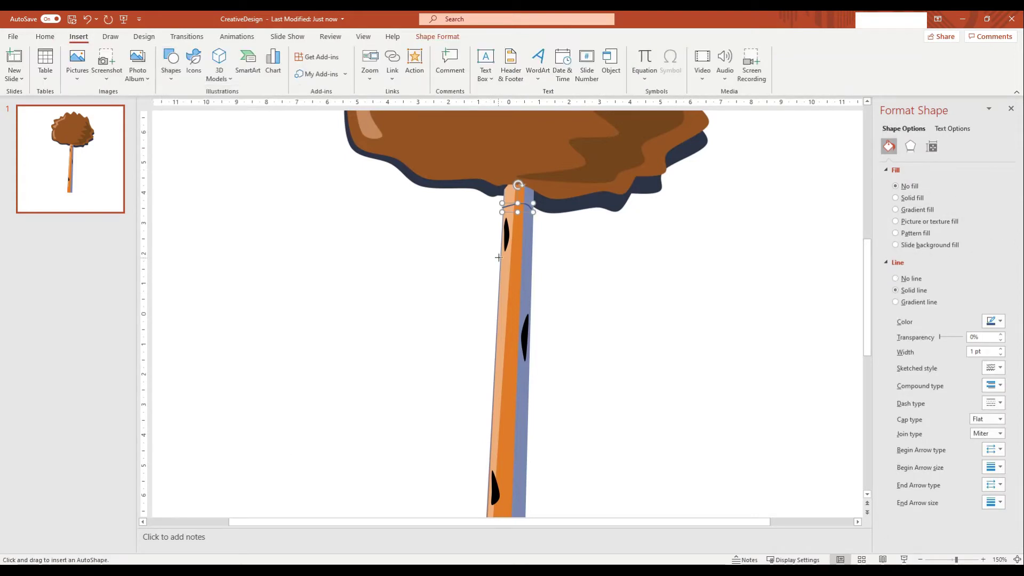
Draw several short curved grain lines across the upper trunk
{"action": "left_click", "coordinate": [513, 249]}
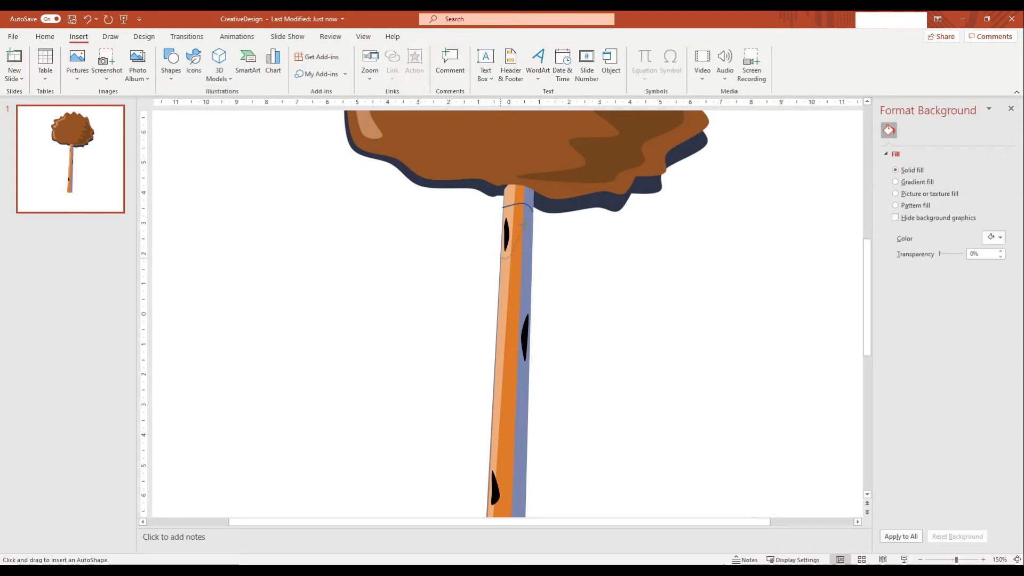
{"action": "double_click", "coordinate": [530, 224]}
{"action": "left_click", "coordinate": [78, 36]}
{"action": "left_click", "coordinate": [171, 64]}
{"action": "left_click", "coordinate": [220, 152]}
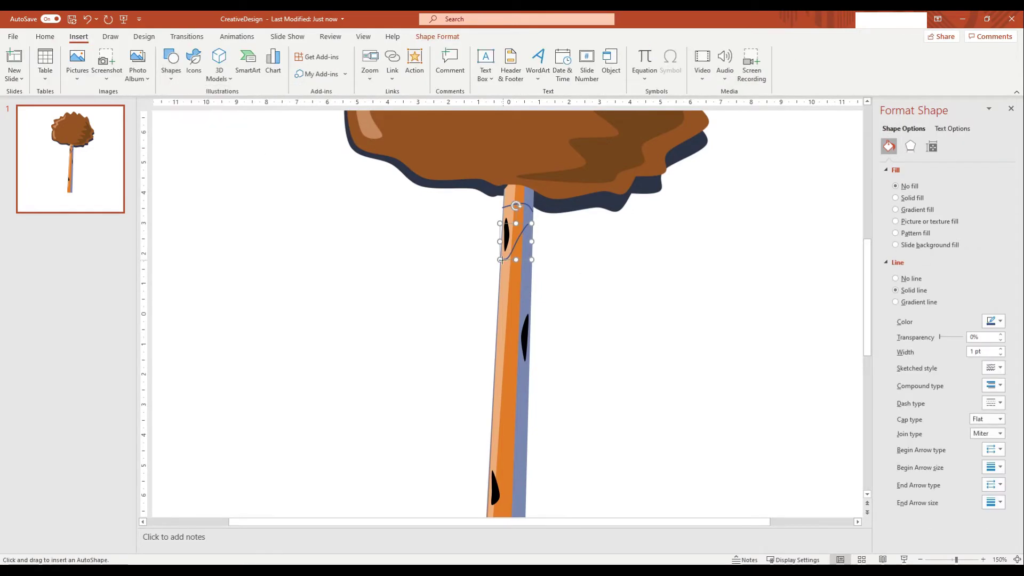
{"action": "left_click", "coordinate": [500, 261]}
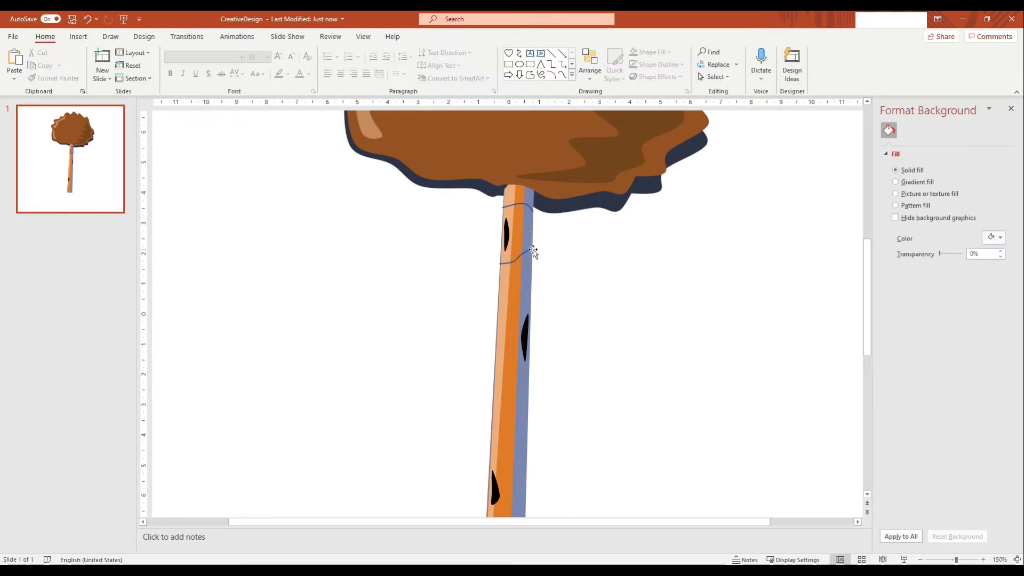
{"action": "key", "text": "Escape"}
{"action": "double_click", "coordinate": [532, 235]}
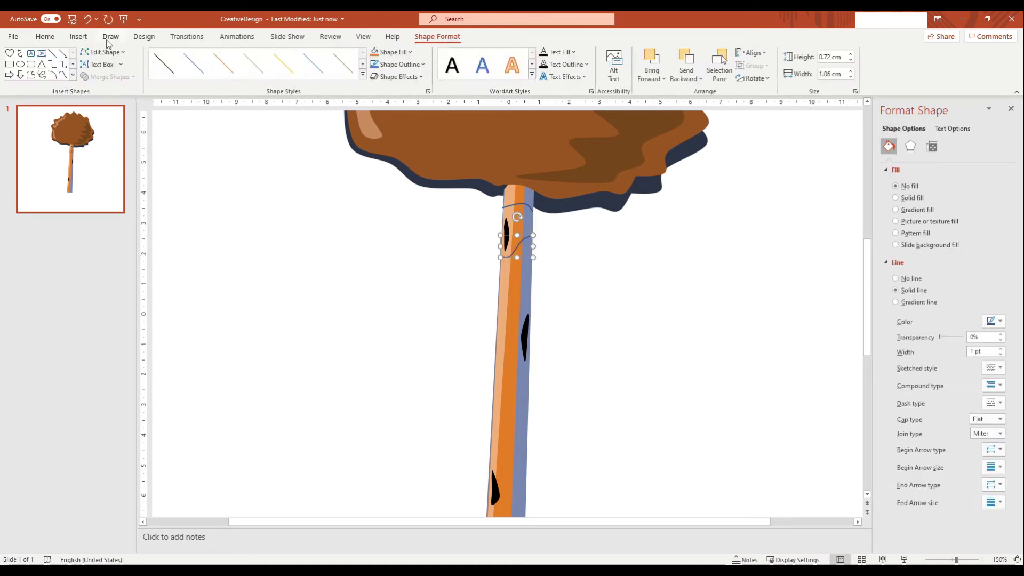
{"action": "left_click", "coordinate": [78, 36]}
{"action": "left_click", "coordinate": [171, 64]}
{"action": "left_click", "coordinate": [219, 152]}
{"action": "double_click", "coordinate": [532, 253]}
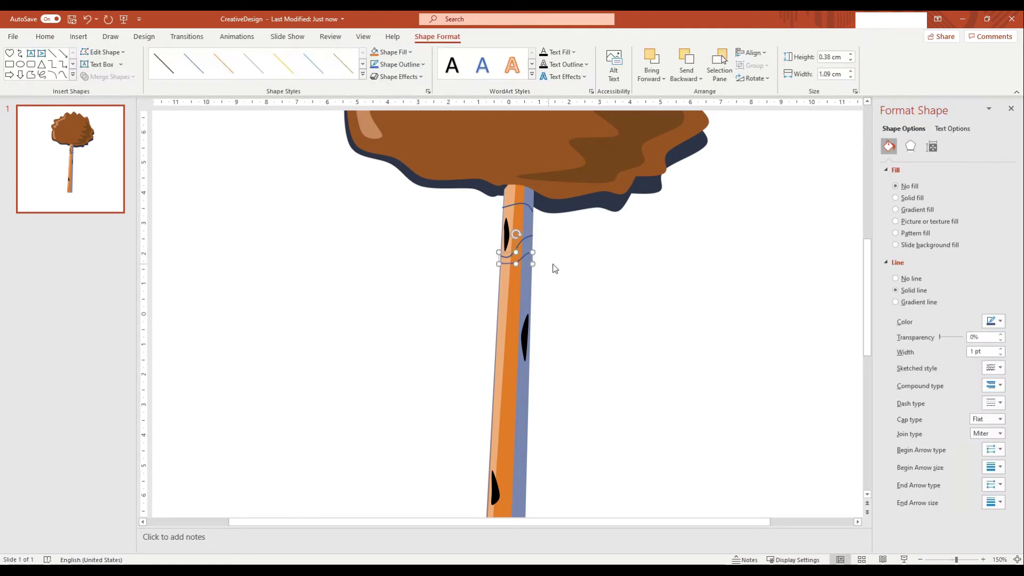
{"action": "left_click", "coordinate": [78, 36]}
{"action": "left_click", "coordinate": [171, 64]}
{"action": "left_click", "coordinate": [219, 152]}
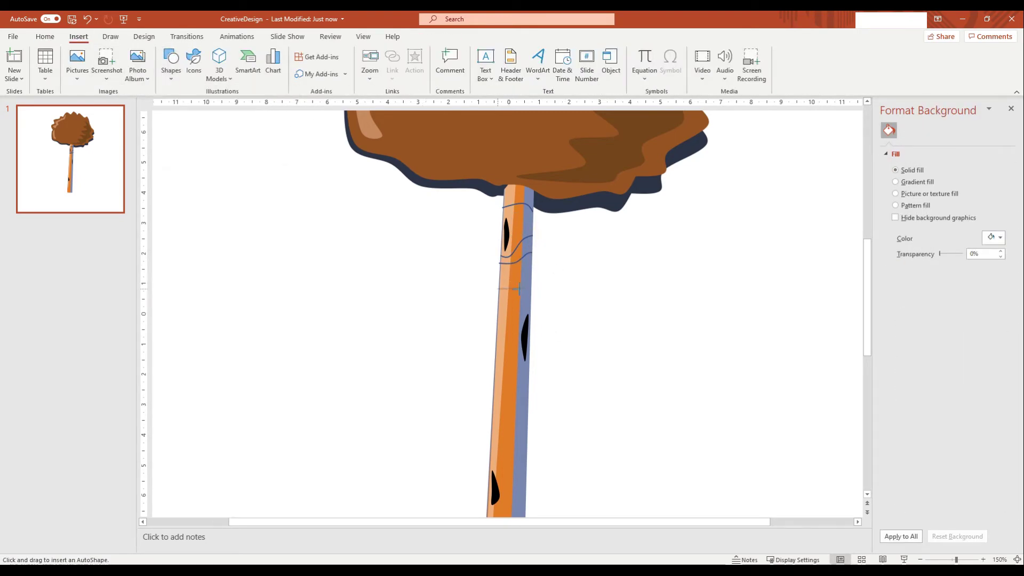
{"action": "left_click_drag", "start_coordinate": [498, 288], "coordinate": [522, 289]}
{"action": "left_click", "coordinate": [539, 293]}
{"action": "left_click", "coordinate": [510, 289]}
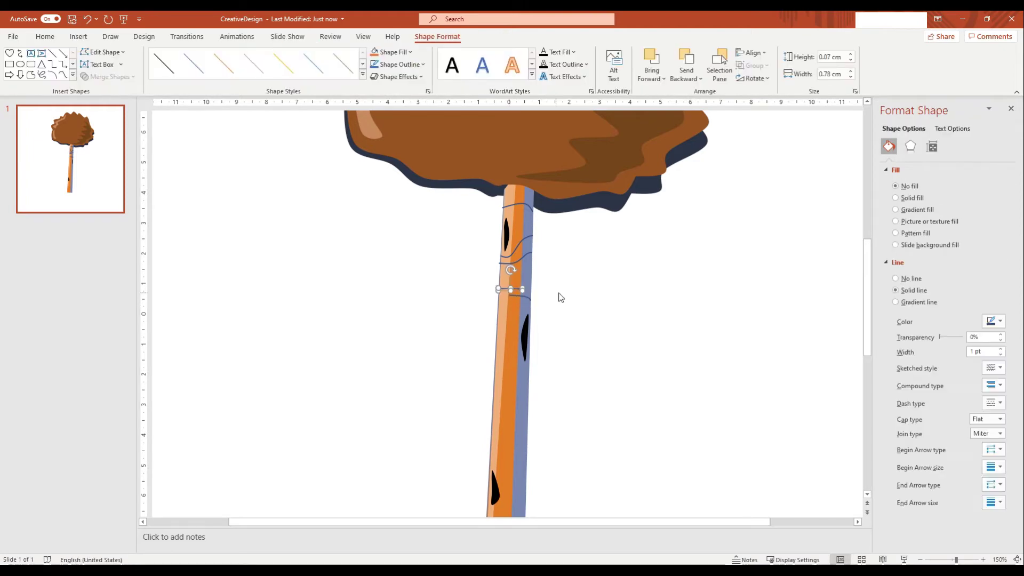
{"action": "left_click", "coordinate": [551, 265]}
Add more curved grain lines down the middle and lower trunk
{"action": "left_click", "coordinate": [79, 37]}
{"action": "left_click", "coordinate": [171, 64]}
{"action": "left_click", "coordinate": [220, 152]}
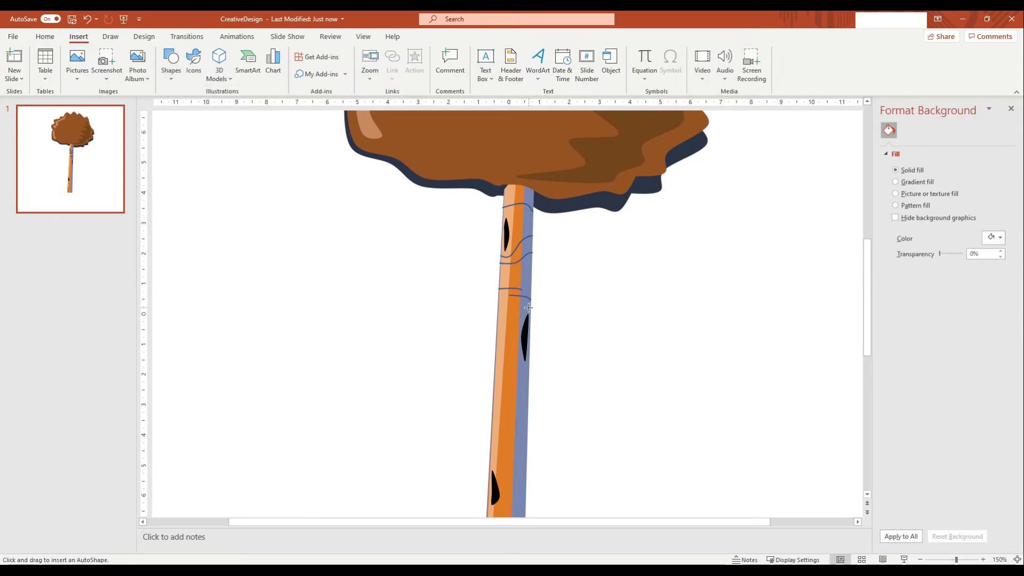
{"action": "double_click", "coordinate": [497, 324]}
{"action": "left_click", "coordinate": [78, 36]}
{"action": "left_click", "coordinate": [171, 64]}
{"action": "left_click", "coordinate": [220, 152]}
{"action": "mouse_move", "coordinate": [498, 339]}
{"action": "left_mouse_down"}
{"action": "mouse_move", "coordinate": [525, 343]}
{"action": "mouse_move", "coordinate": [495, 361]}
{"action": "left_mouse_up"}
{"action": "left_click", "coordinate": [78, 36]}
{"action": "left_click", "coordinate": [171, 64]}
{"action": "left_click", "coordinate": [220, 152]}
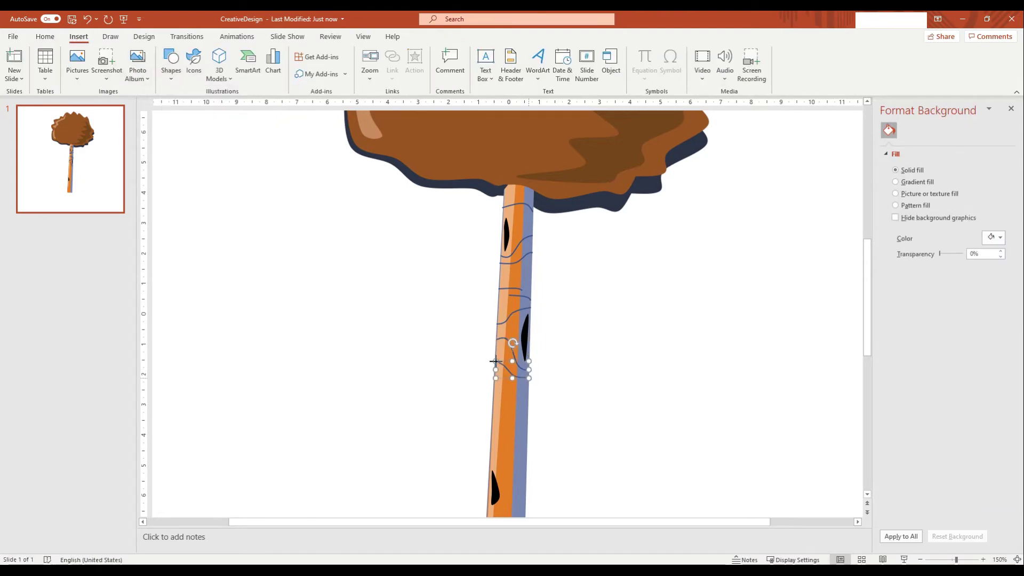
{"action": "left_click", "coordinate": [171, 64]}
{"action": "left_click", "coordinate": [220, 152]}
{"action": "left_click_drag", "start_coordinate": [490, 441], "coordinate": [528, 416]}
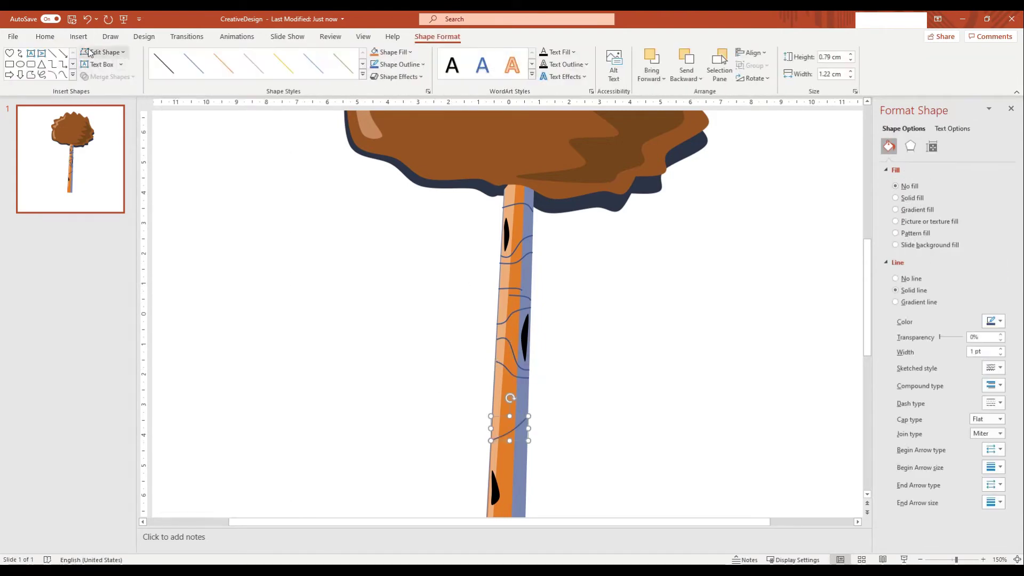
{"action": "left_click", "coordinate": [78, 36]}
{"action": "left_click", "coordinate": [171, 64]}
{"action": "left_click", "coordinate": [220, 152]}
{"action": "left_click_drag", "start_coordinate": [490, 447], "coordinate": [527, 426]}
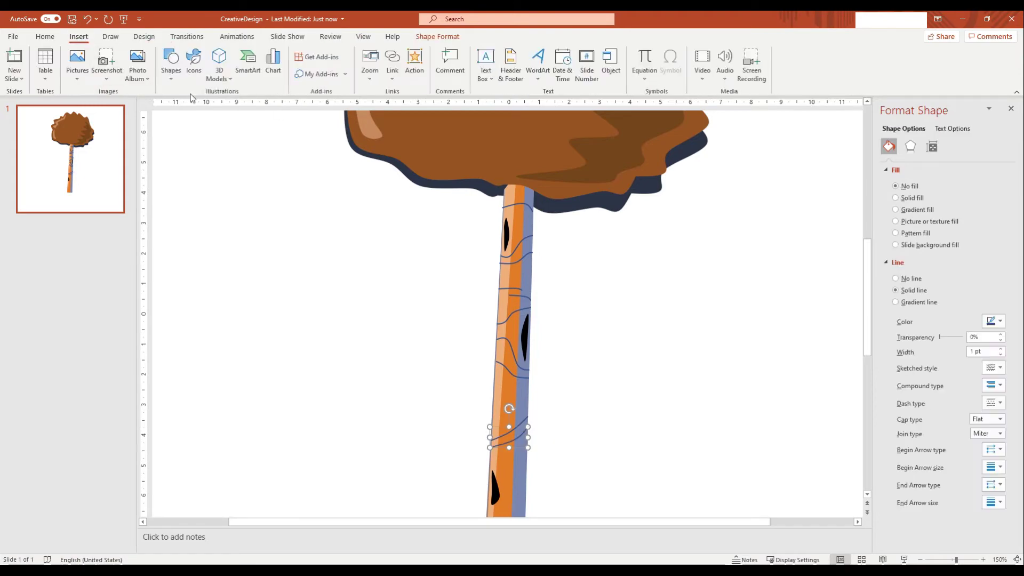
{"action": "left_click", "coordinate": [172, 64]}
{"action": "left_click", "coordinate": [220, 152]}
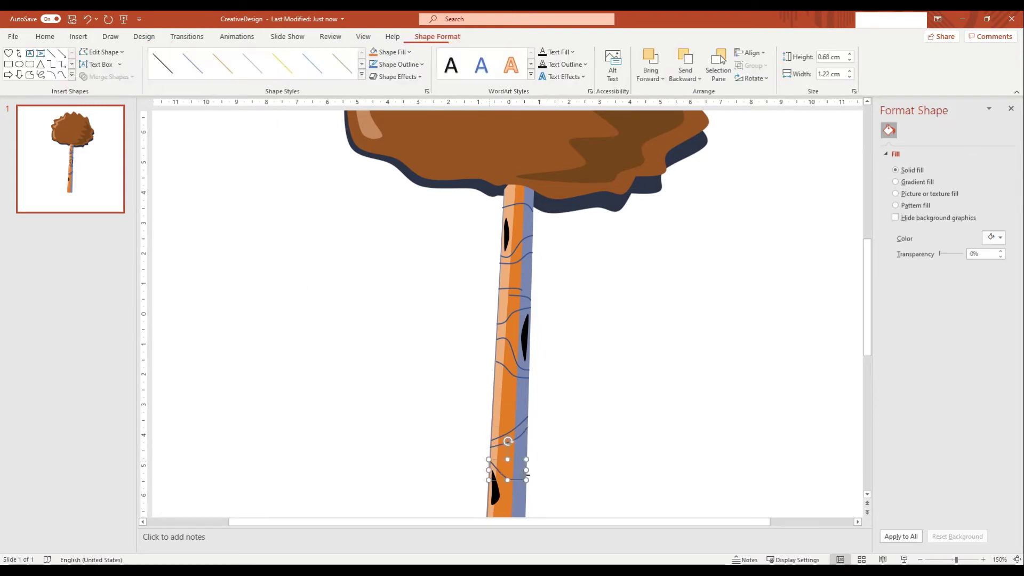
Add the last curved grain lines near the bottom of the trunk
{"action": "scroll", "coordinate": [507, 320], "scroll_direction": "down", "scroll_amount": 1}
{"action": "left_click", "coordinate": [78, 36]}
{"action": "left_click", "coordinate": [171, 64]}
{"action": "left_click", "coordinate": [262, 148]}
{"action": "left_click", "coordinate": [488, 451]}
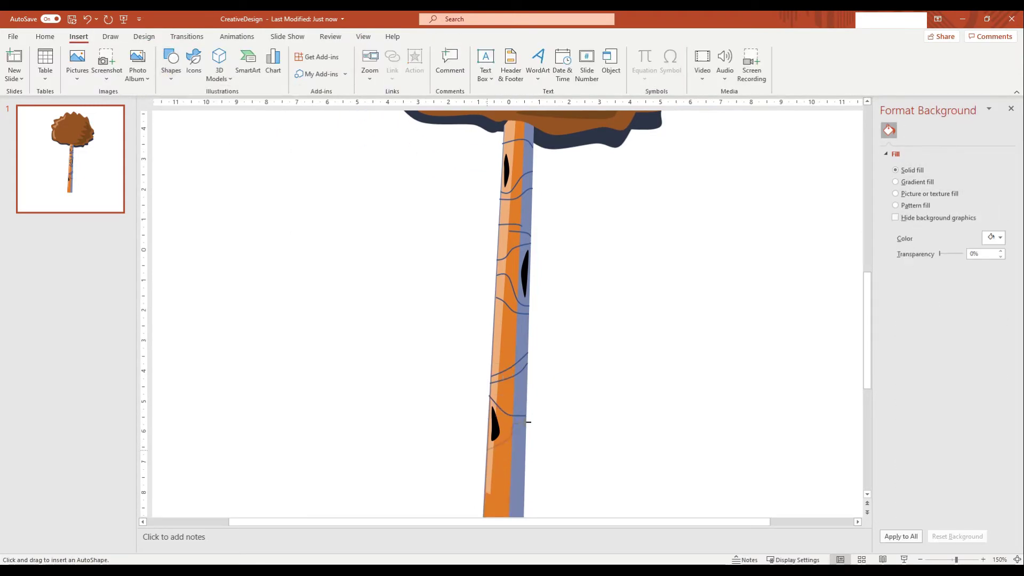
{"action": "double_click", "coordinate": [525, 421]}
{"action": "left_click", "coordinate": [79, 36]}
{"action": "left_click", "coordinate": [171, 64]}
{"action": "left_click", "coordinate": [263, 148]}
{"action": "left_click", "coordinate": [488, 459]}
{"action": "double_click", "coordinate": [526, 438]}
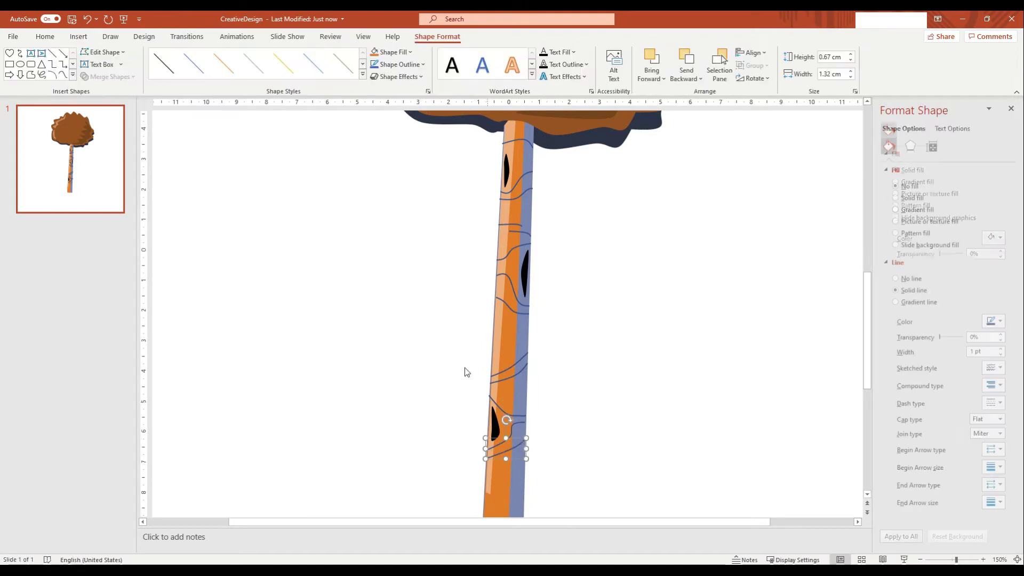
{"action": "left_click", "coordinate": [78, 37]}
{"action": "left_click", "coordinate": [171, 64]}
{"action": "left_click", "coordinate": [262, 148]}
{"action": "scroll", "coordinate": [490, 443], "scroll_direction": "down", "scroll_amount": 2}
{"action": "key", "text": "Escape"}
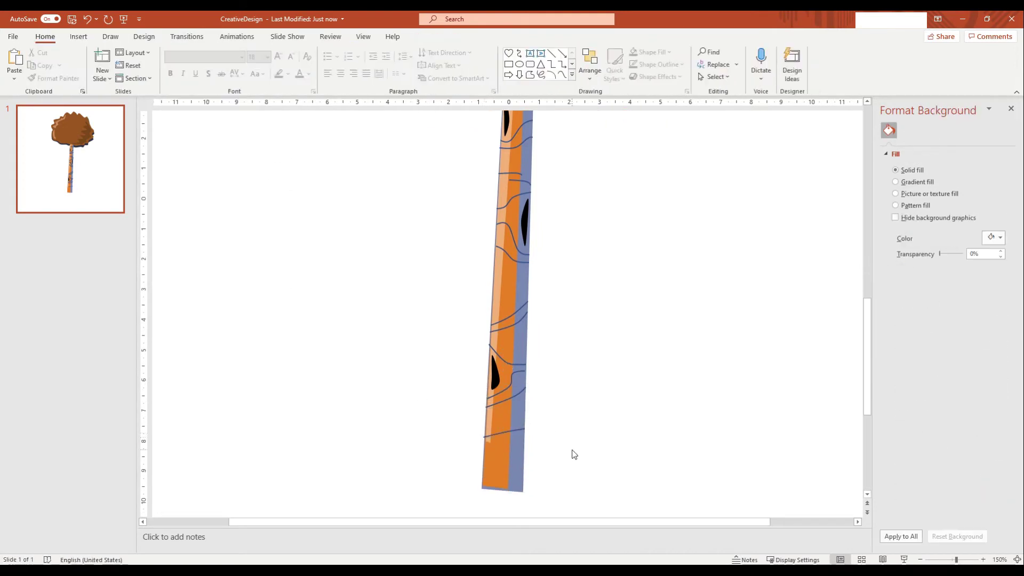
Make the trunk's grain lines black and slightly thicker
{"action": "scroll", "coordinate": [571, 453], "scroll_direction": "down", "scroll_amount": 5, "text": "ctrl"}
{"action": "left_click_drag", "start_coordinate": [461, 413], "coordinate": [453, 212]}
{"action": "scroll", "coordinate": [507, 171], "scroll_direction": "up", "scroll_amount": 5, "text": "ctrl"}
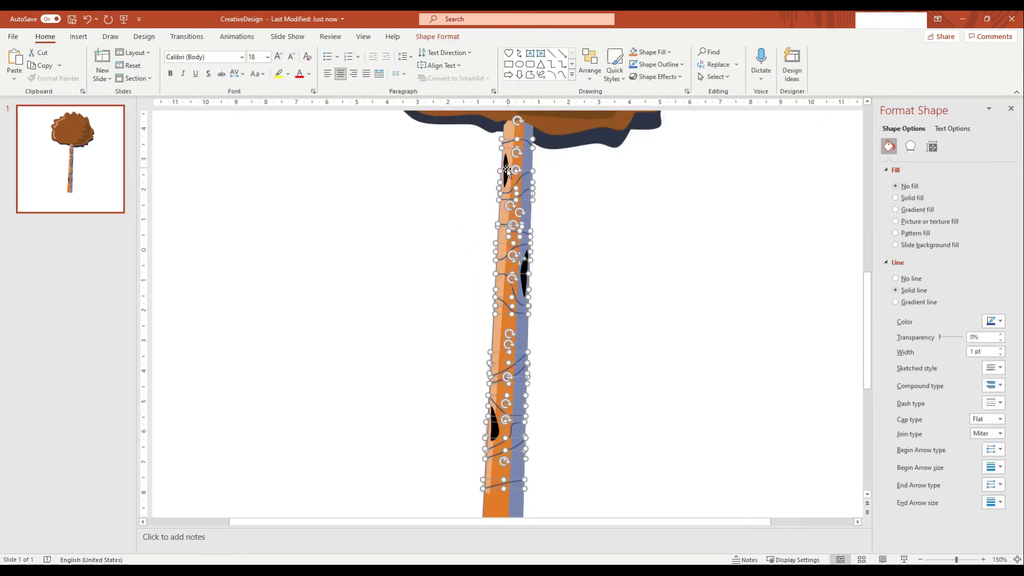
{"action": "left_click", "coordinate": [994, 321]}
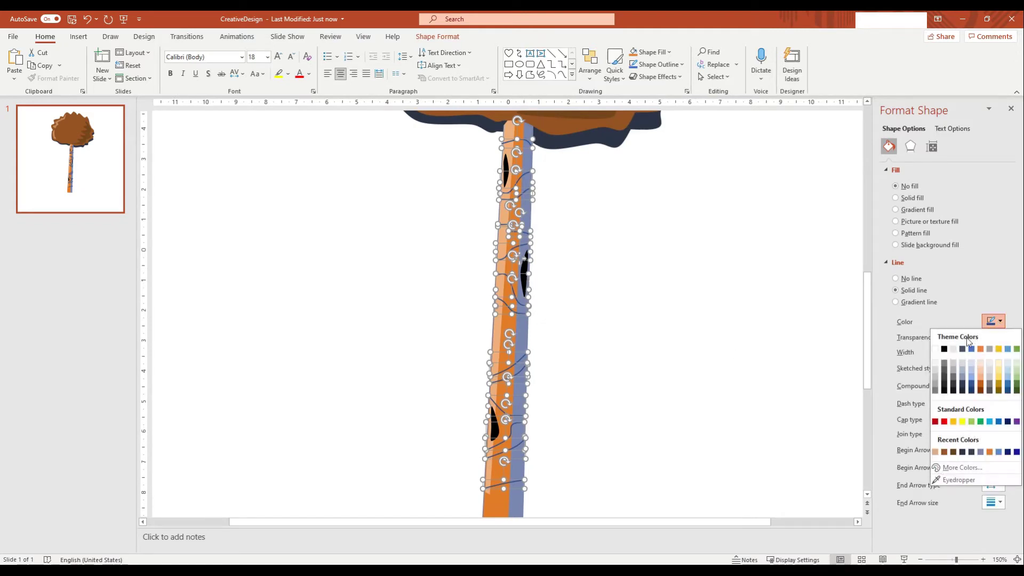
{"action": "left_click", "coordinate": [902, 348]}
{"action": "left_click", "coordinate": [692, 377]}
{"action": "scroll", "coordinate": [692, 377], "scroll_direction": "down", "scroll_amount": 5, "text": "ctrl"}
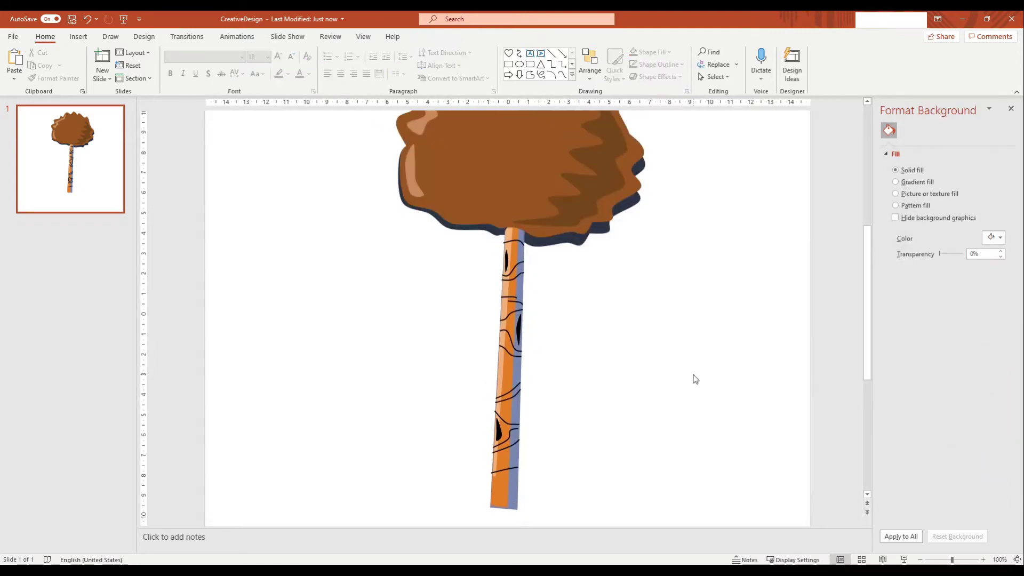
{"action": "scroll", "coordinate": [692, 377], "scroll_direction": "down", "scroll_amount": 3, "text": "ctrl"}
{"action": "left_click_drag", "start_coordinate": [587, 449], "coordinate": [427, 256]}
{"action": "left_click", "coordinate": [1001, 349]}
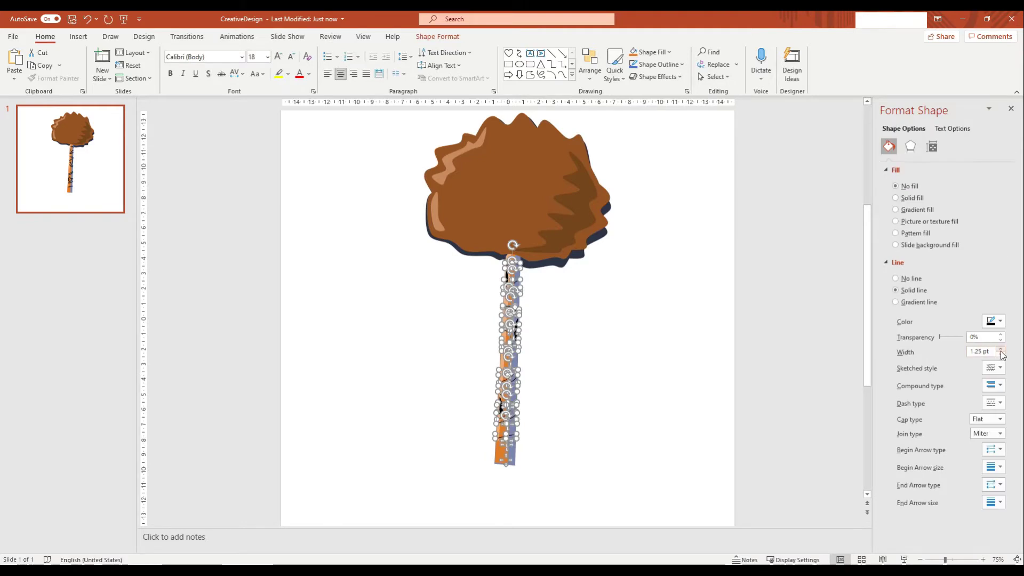
{"action": "left_click", "coordinate": [683, 381]}
Group the trunk with its grain lines and send the canopy shape to the back
{"action": "left_click_drag", "start_coordinate": [587, 483], "coordinate": [457, 246]}
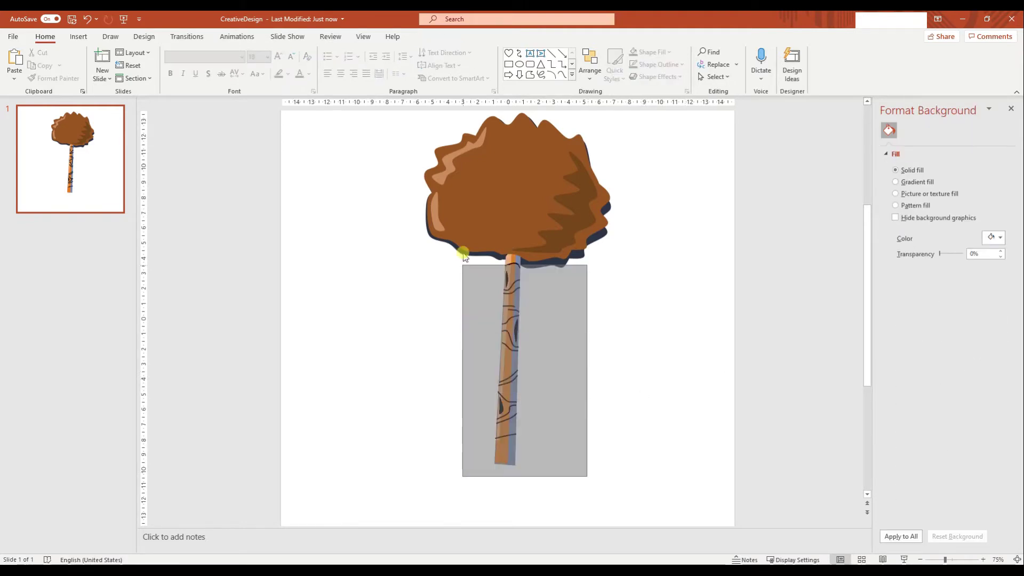
{"action": "right_click", "coordinate": [516, 283]}
{"action": "left_click", "coordinate": [621, 362]}
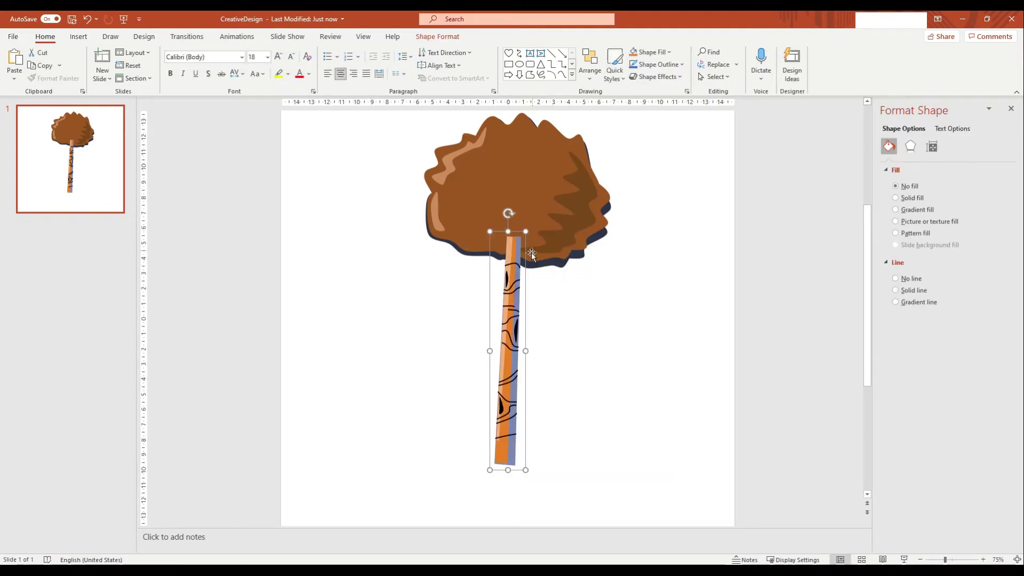
{"action": "right_click", "coordinate": [515, 269]}
{"action": "left_click", "coordinate": [528, 264]}
{"action": "right_click", "coordinate": [528, 266]}
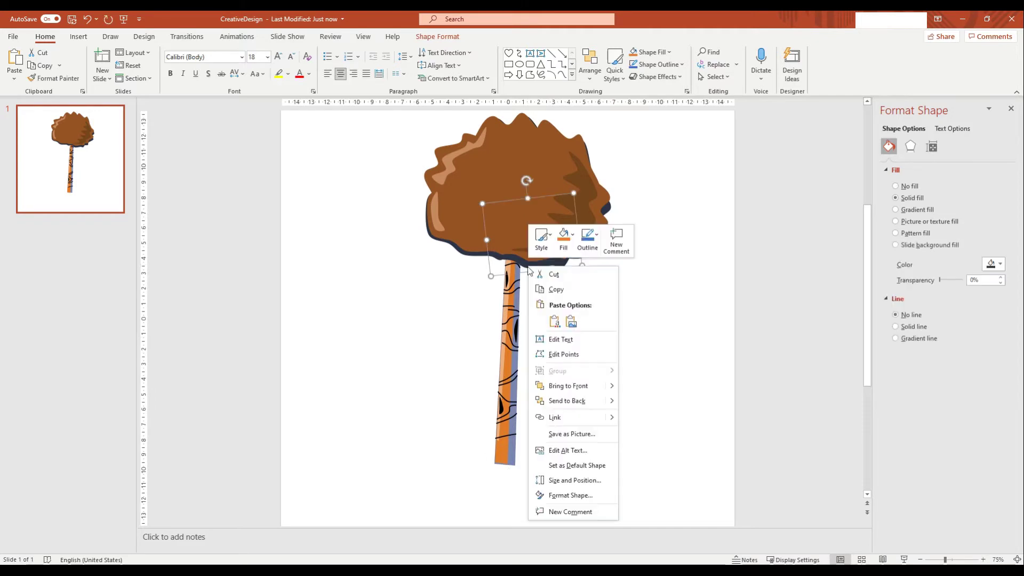
{"action": "left_click", "coordinate": [576, 406]}
{"action": "left_click", "coordinate": [704, 475]}
Group the whole tree, shrink it slightly and nudge it up and right
{"action": "key", "text": "ctrl+a"}
{"action": "right_click", "coordinate": [519, 170]}
{"action": "left_click", "coordinate": [642, 248]}
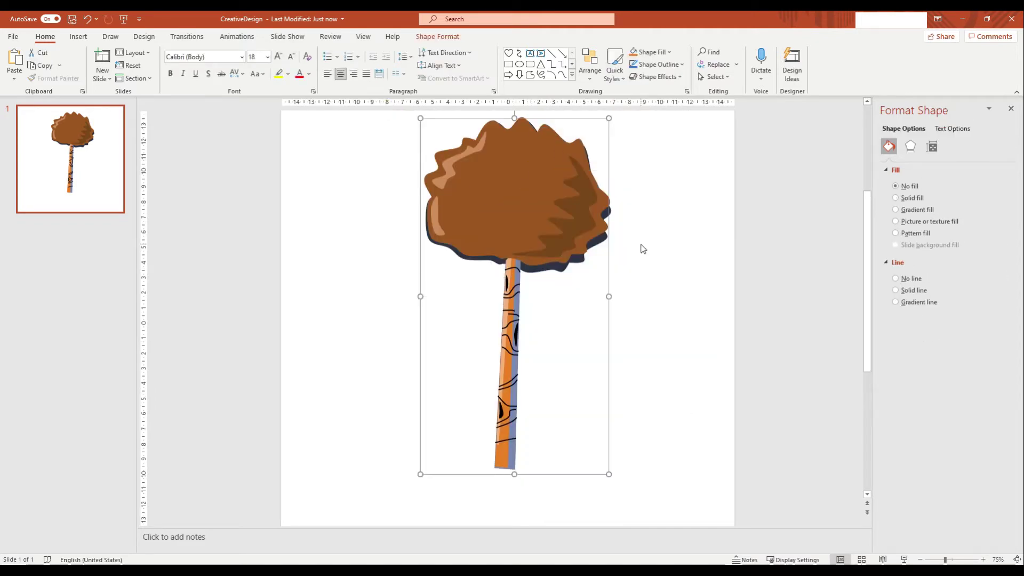
{"action": "left_click_drag", "start_coordinate": [610, 473], "coordinate": [596, 447]}
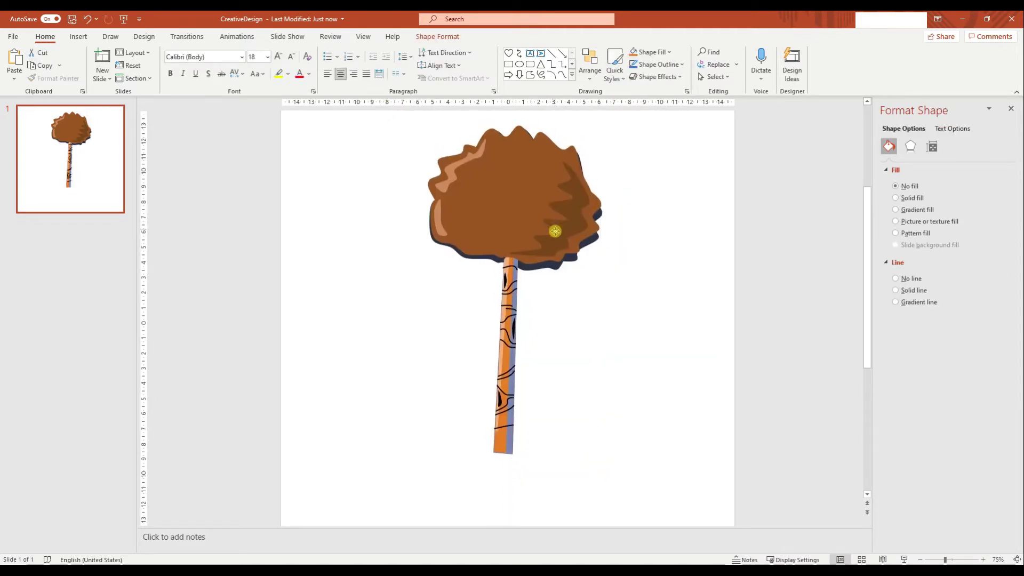
{"action": "scroll", "coordinate": [552, 231], "scroll_direction": "up", "scroll_amount": 1}
{"action": "left_click_drag", "start_coordinate": [549, 245], "coordinate": [550, 240]}
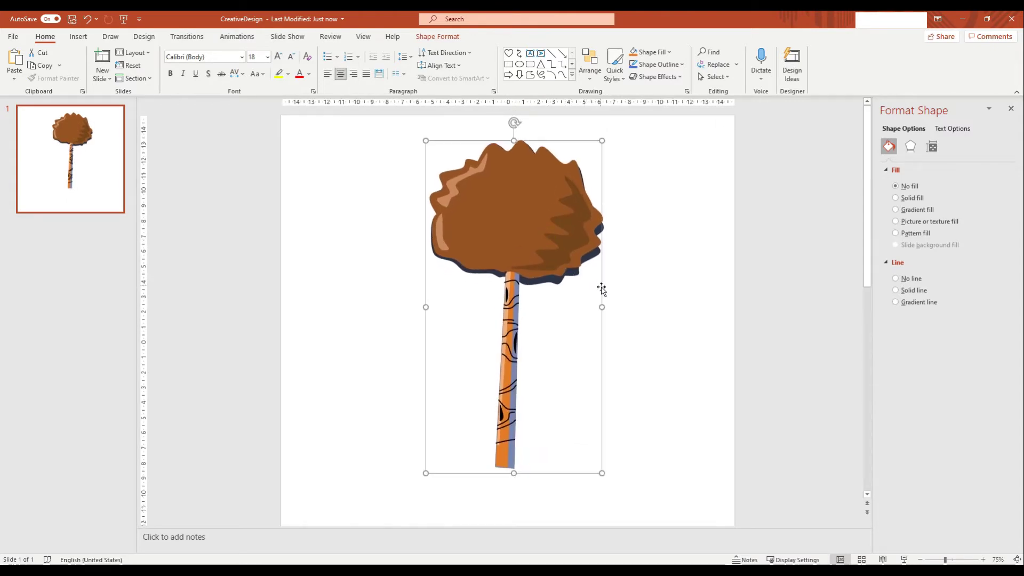
{"action": "left_click", "coordinate": [78, 36]}
{"action": "left_click", "coordinate": [171, 63]}
Trace a closed, spiky bush outline with the Scribble shape at the slide's lower left
{"action": "left_click", "coordinate": [259, 156]}
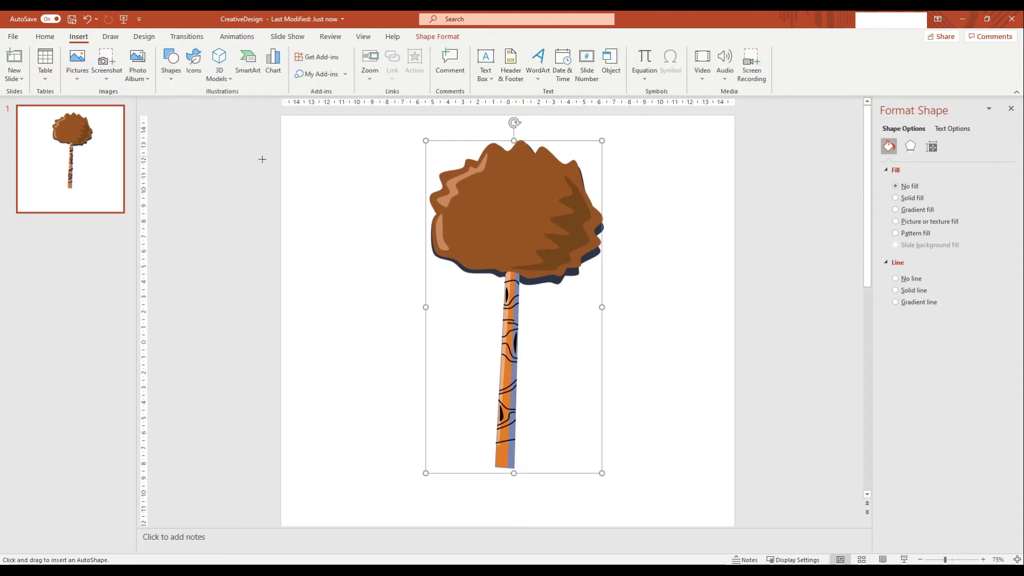
{"action": "left_click_drag", "start_coordinate": [323, 424], "coordinate": [325, 395]}
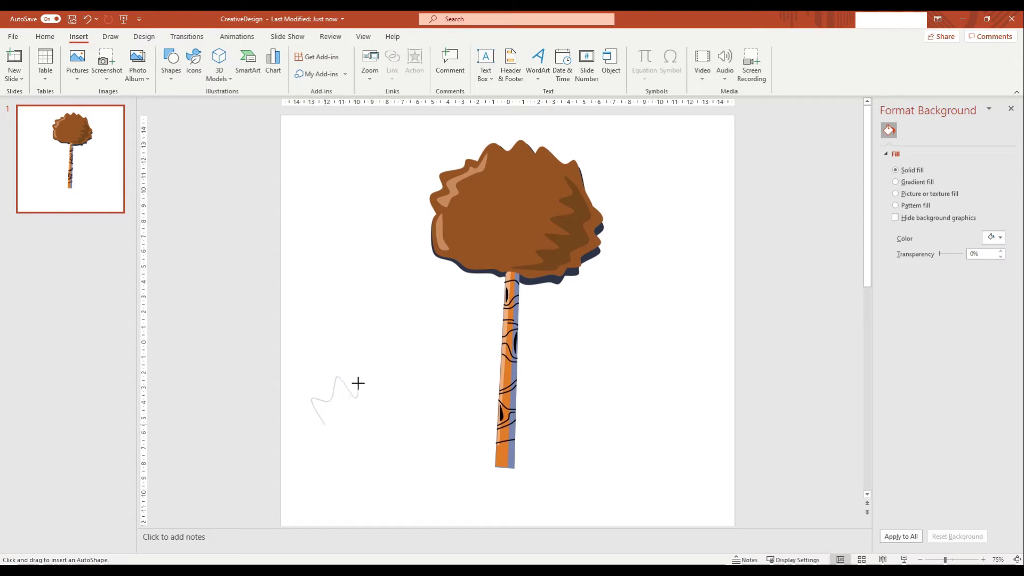
{"action": "left_click_drag", "start_coordinate": [381, 373], "coordinate": [398, 367]}
{"action": "left_click_drag", "start_coordinate": [459, 412], "coordinate": [463, 432]}
{"action": "left_click_drag", "start_coordinate": [334, 433], "coordinate": [324, 420]}
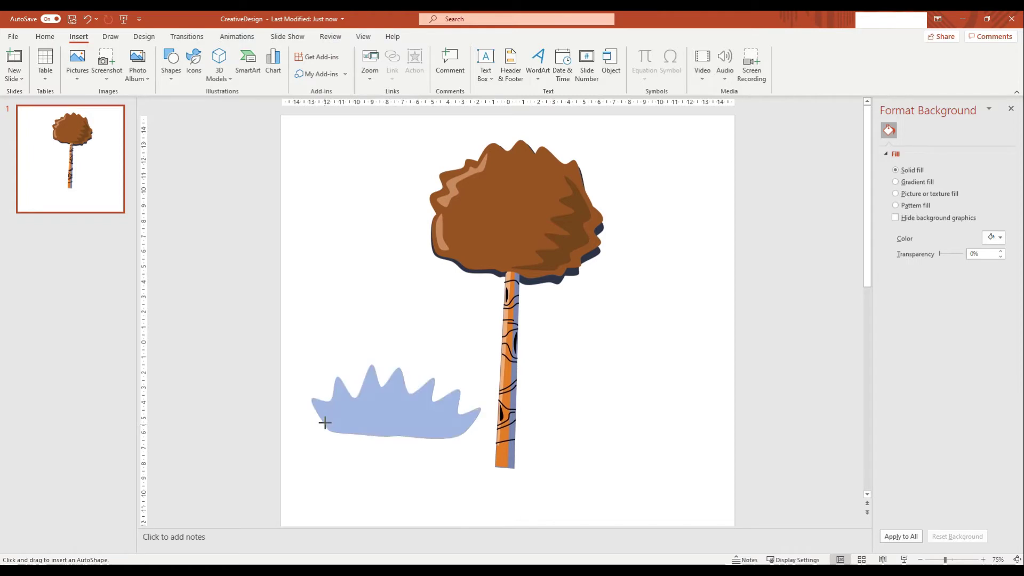
Draw a second wavy scribble line across the bush
{"action": "left_click", "coordinate": [78, 37]}
{"action": "left_click", "coordinate": [171, 64]}
{"action": "left_click", "coordinate": [266, 149]}
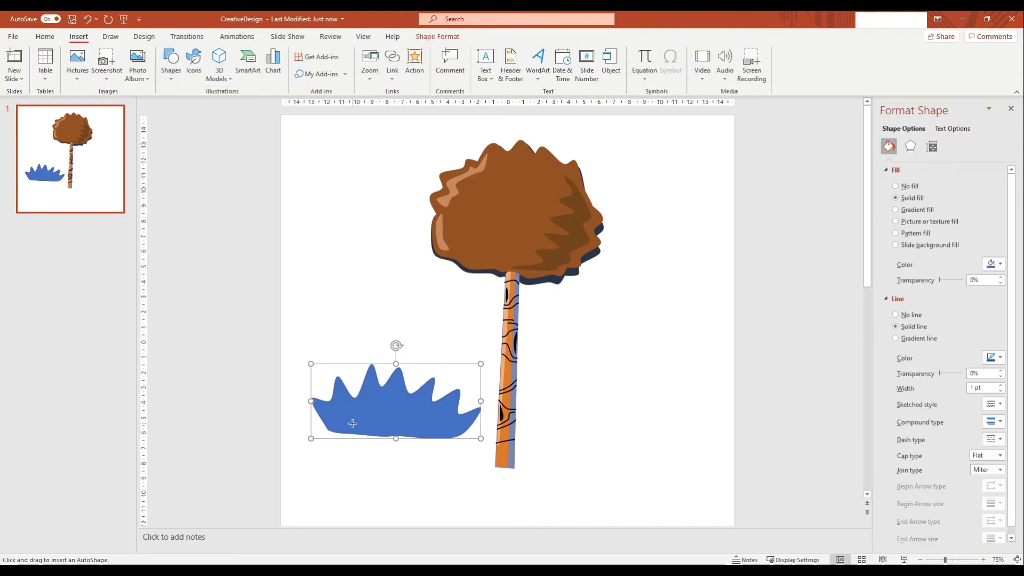
{"action": "left_click_drag", "start_coordinate": [331, 414], "coordinate": [347, 420]}
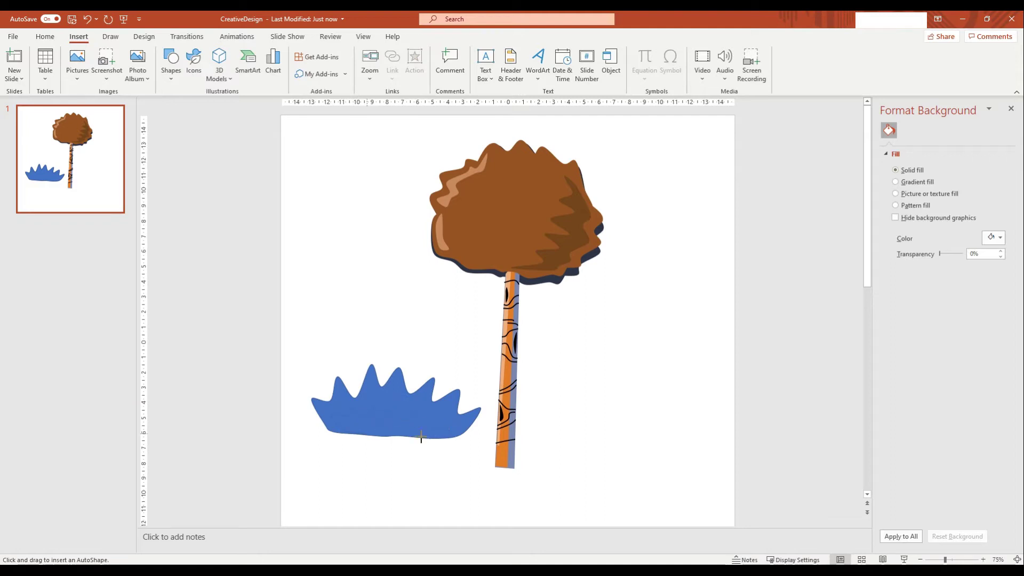
{"action": "left_click_drag", "start_coordinate": [352, 433], "coordinate": [354, 430]}
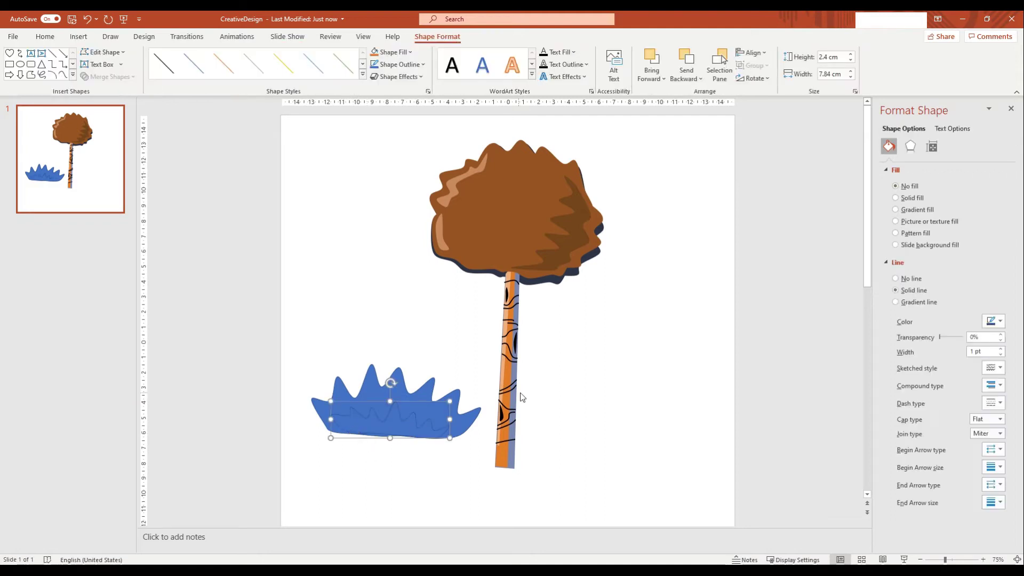
Give the bush no outline and a custom olive-green solid fill
{"action": "left_click", "coordinate": [460, 425]}
{"action": "left_click", "coordinate": [911, 315]}
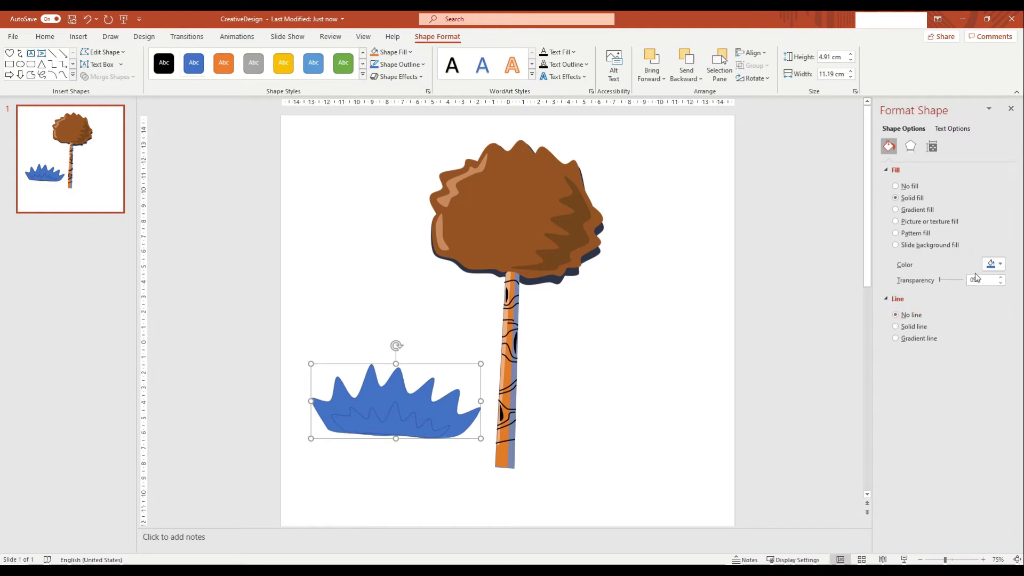
{"action": "left_click", "coordinate": [993, 264]}
{"action": "left_click", "coordinate": [954, 411]}
{"action": "left_click", "coordinate": [378, 207]}
{"action": "left_click_drag", "start_coordinate": [379, 207], "coordinate": [370, 214]}
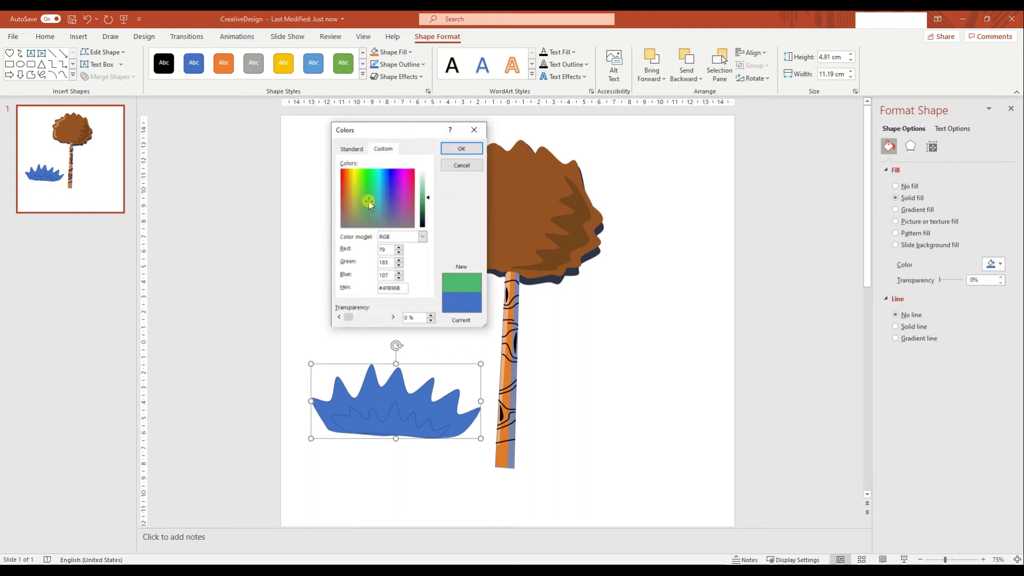
{"action": "left_click", "coordinate": [430, 199]}
{"action": "left_click", "coordinate": [428, 206]}
Give the inner wavy shape no outline, a darker green solid fill, and higher transparency
{"action": "left_click", "coordinate": [461, 148]}
{"action": "left_click", "coordinate": [423, 424]}
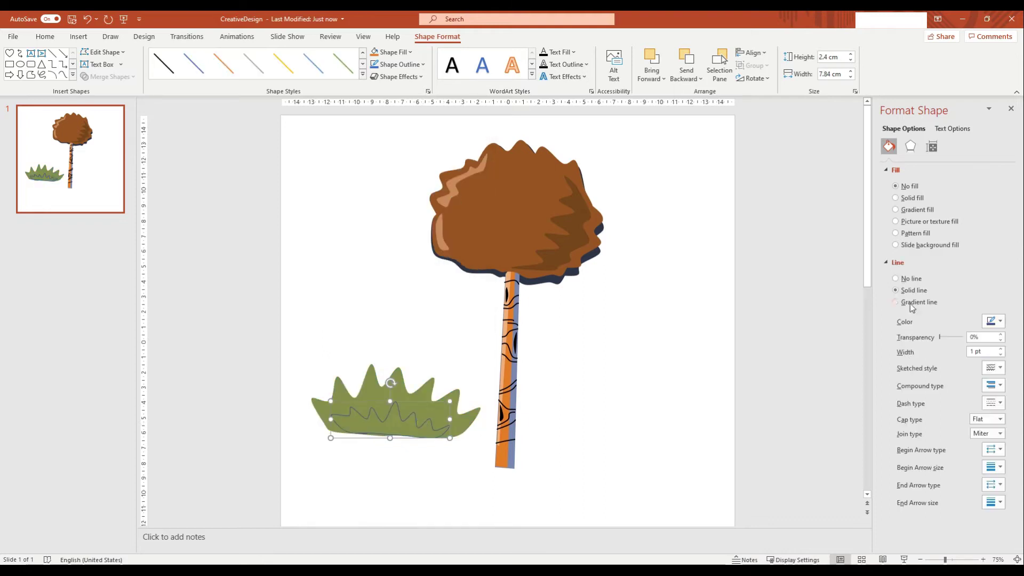
{"action": "left_click", "coordinate": [911, 278]}
{"action": "left_click", "coordinate": [911, 198]}
{"action": "left_click", "coordinate": [994, 263]}
{"action": "left_click", "coordinate": [957, 410]}
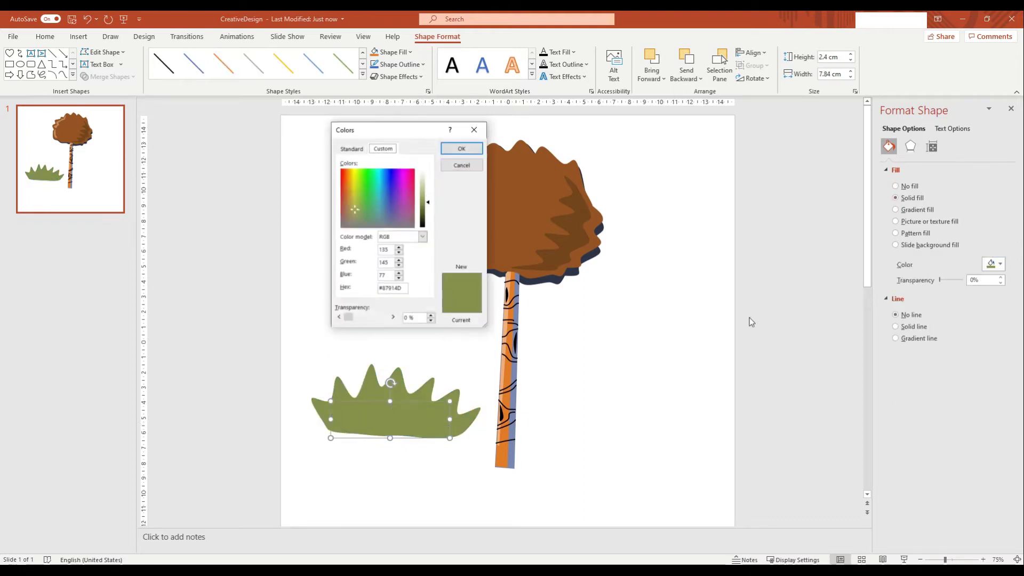
{"action": "left_click_drag", "start_coordinate": [433, 202], "coordinate": [433, 216]}
{"action": "left_click", "coordinate": [461, 148]}
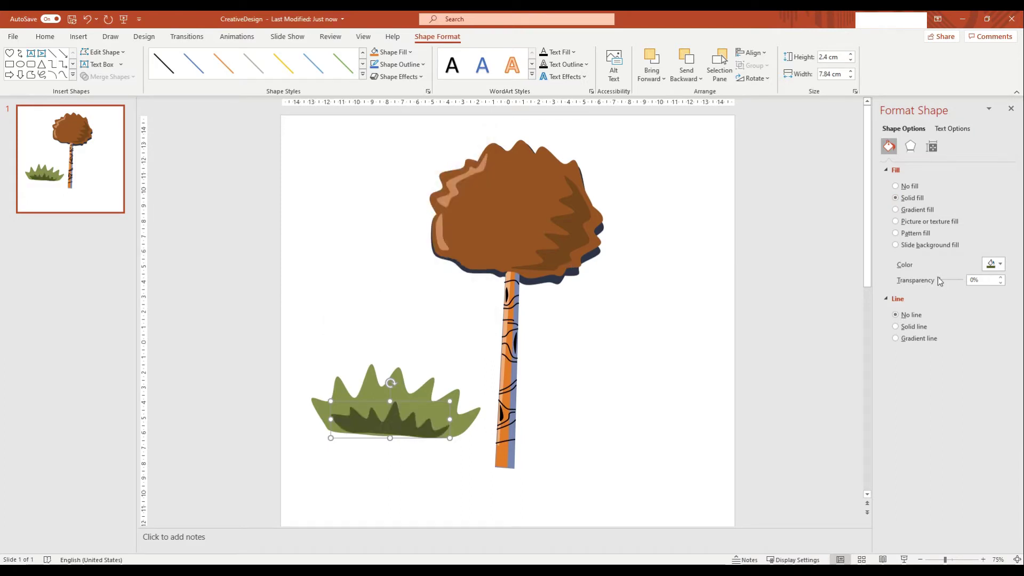
{"action": "left_click_drag", "start_coordinate": [939, 280], "coordinate": [947, 283]}
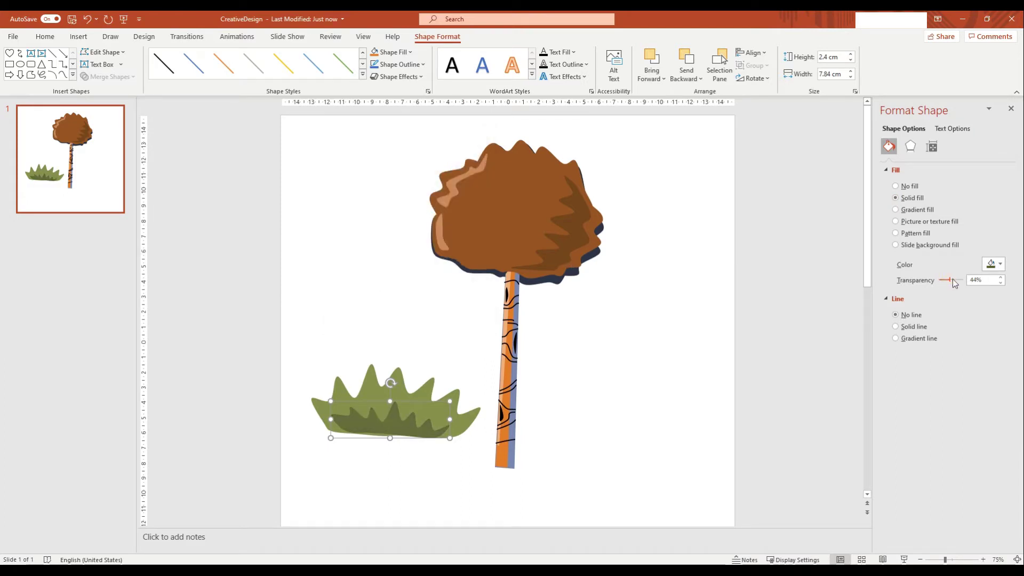
{"action": "left_click", "coordinate": [708, 399]}
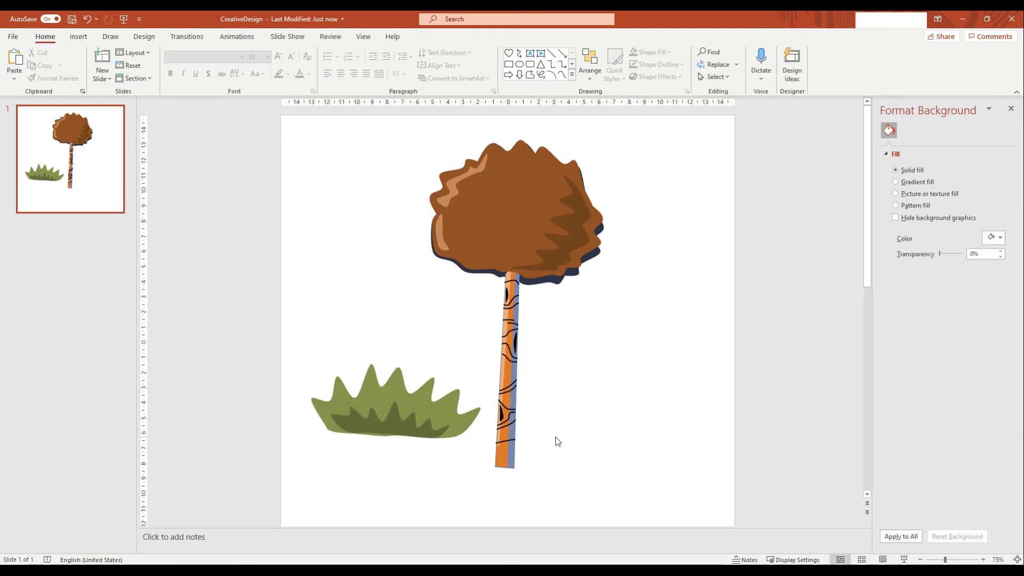
Draw three scribble highlight strokes along the bush's spiky upper edges
{"action": "left_click", "coordinate": [79, 36]}
{"action": "left_click", "coordinate": [171, 61]}
{"action": "left_click", "coordinate": [261, 138]}
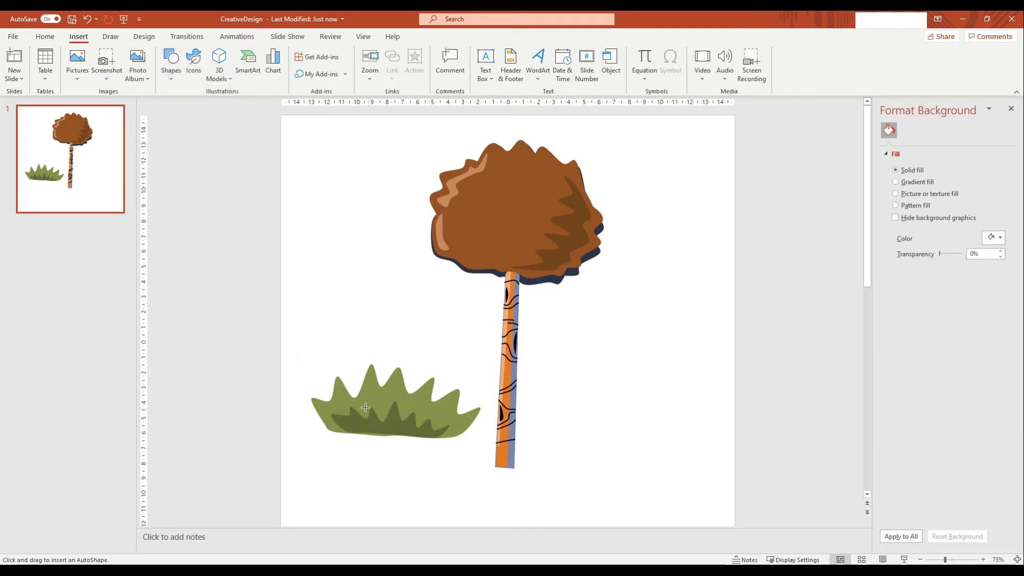
{"action": "left_click_drag", "start_coordinate": [338, 388], "coordinate": [320, 408]}
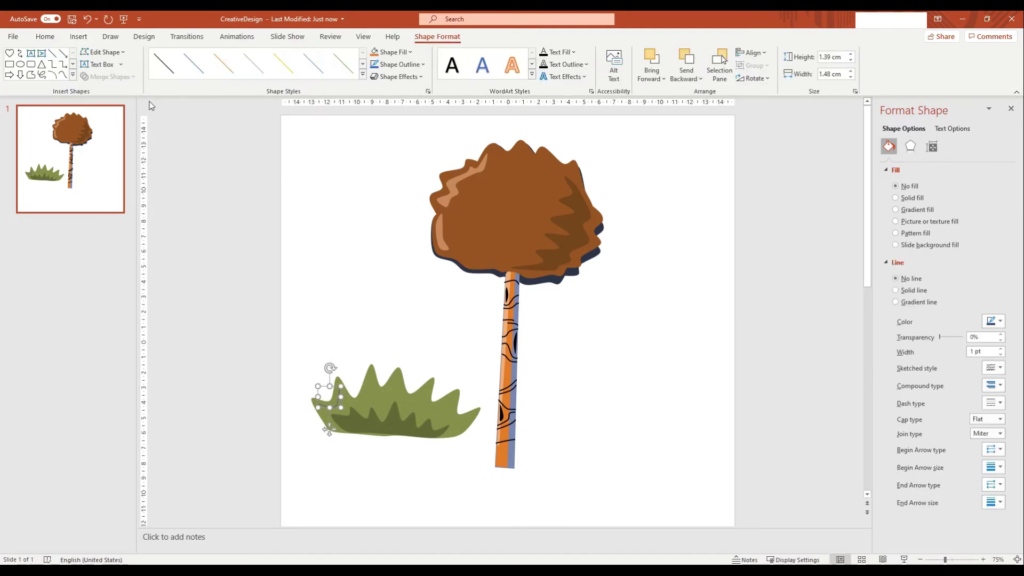
{"action": "left_click", "coordinate": [78, 36]}
{"action": "left_click", "coordinate": [170, 61]}
{"action": "left_click", "coordinate": [261, 140]}
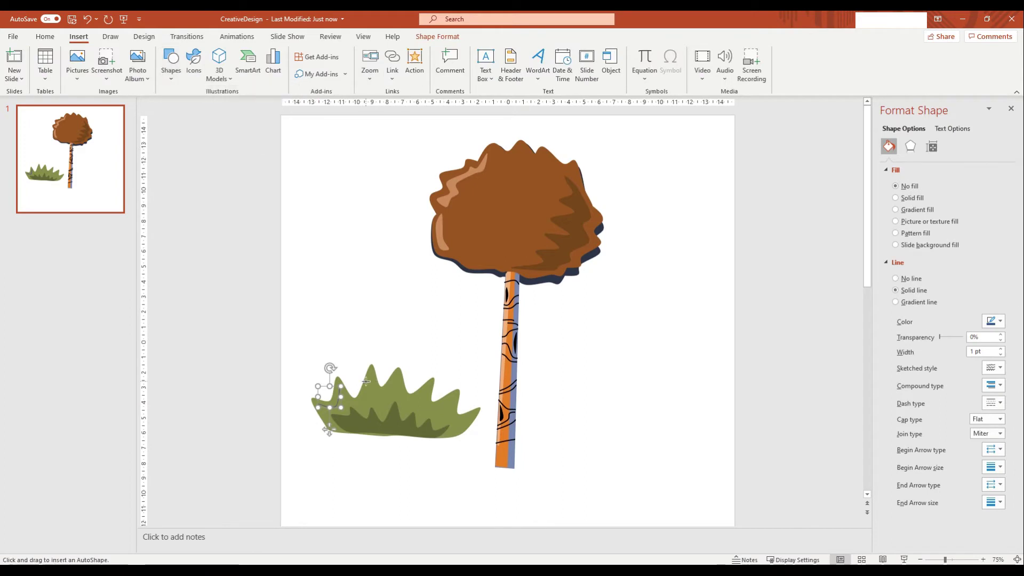
{"action": "left_click_drag", "start_coordinate": [365, 381], "coordinate": [440, 402]}
{"action": "left_click", "coordinate": [78, 36]}
{"action": "left_click", "coordinate": [170, 61]}
{"action": "left_click", "coordinate": [261, 151]}
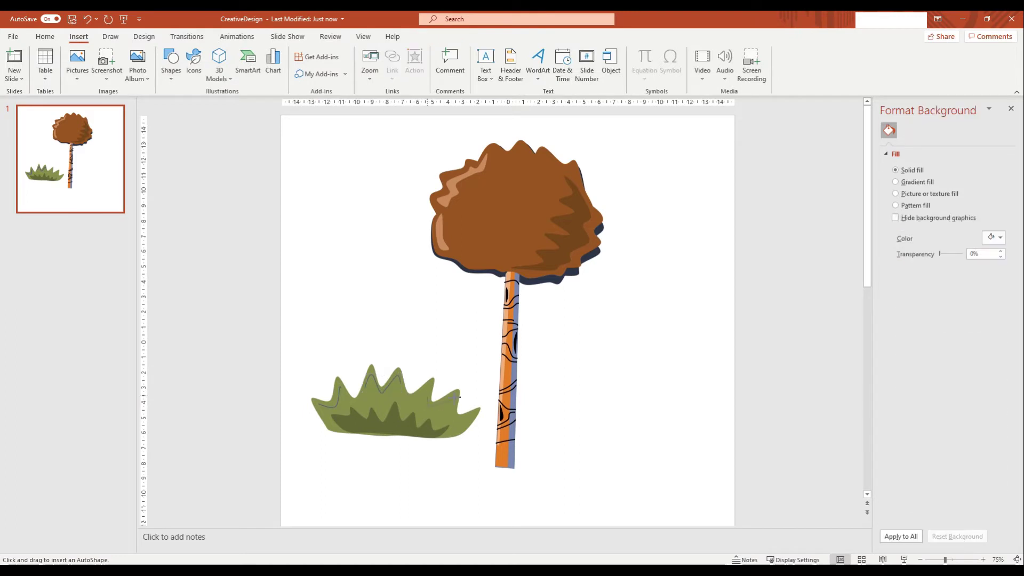
{"action": "left_click_drag", "start_coordinate": [269, 333], "coordinate": [530, 423]}
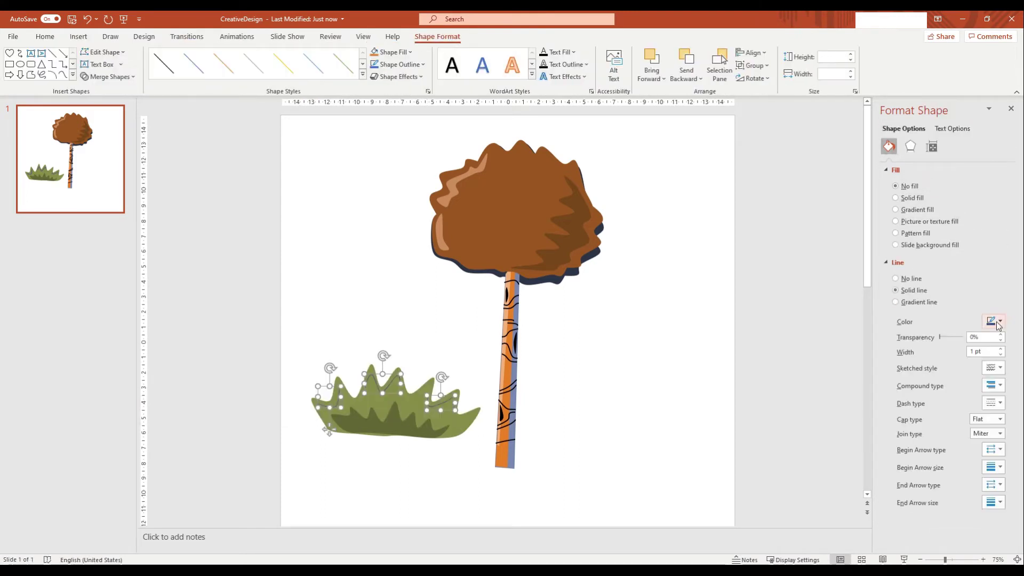
Make the highlight strokes custom light green, 3.5 pt wide, with Round cap ends
{"action": "left_click", "coordinate": [993, 322]}
{"action": "left_click", "coordinate": [962, 467]}
{"action": "mouse_move", "coordinate": [359, 205]}
{"action": "left_mouse_down"}
{"action": "mouse_move", "coordinate": [357, 196]}
{"action": "mouse_move", "coordinate": [357, 210]}
{"action": "left_mouse_up"}
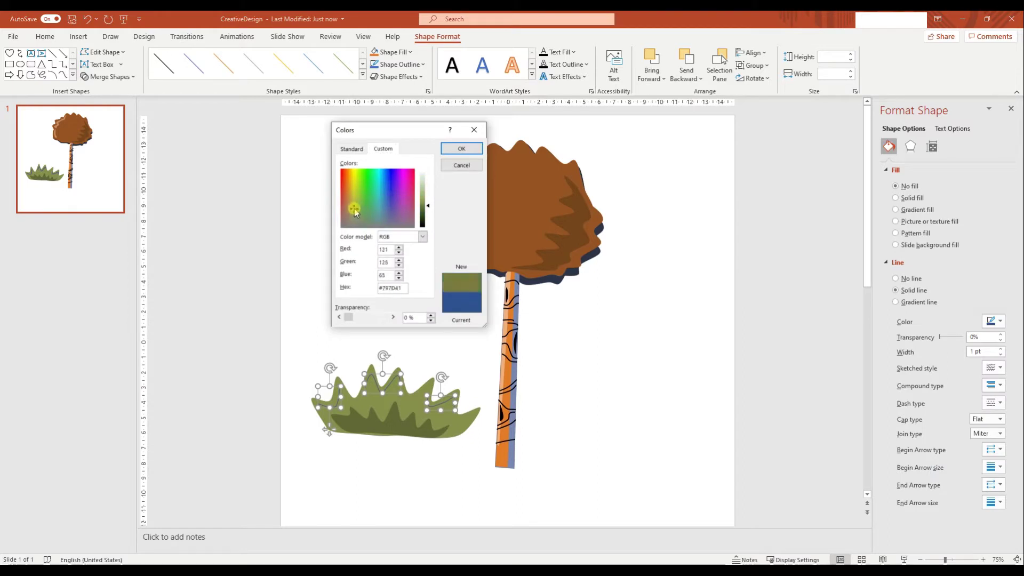
{"action": "left_click", "coordinate": [461, 149]}
{"action": "left_click", "coordinate": [1002, 349]}
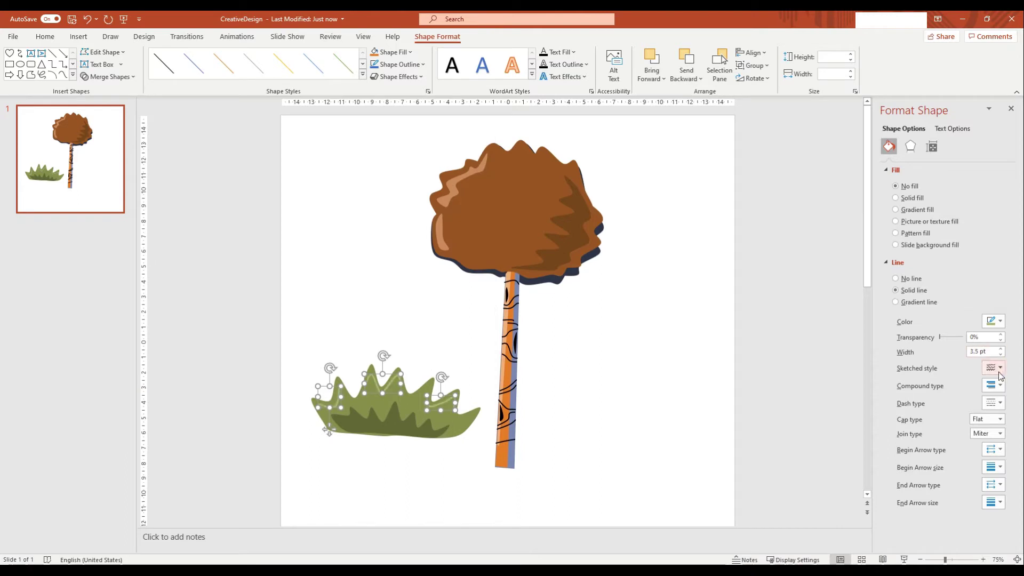
{"action": "left_click", "coordinate": [987, 419]}
{"action": "left_click", "coordinate": [983, 440]}
{"action": "left_click", "coordinate": [567, 474]}
Group all the bush parts into a single object
{"action": "left_click_drag", "start_coordinate": [247, 312], "coordinate": [483, 448]}
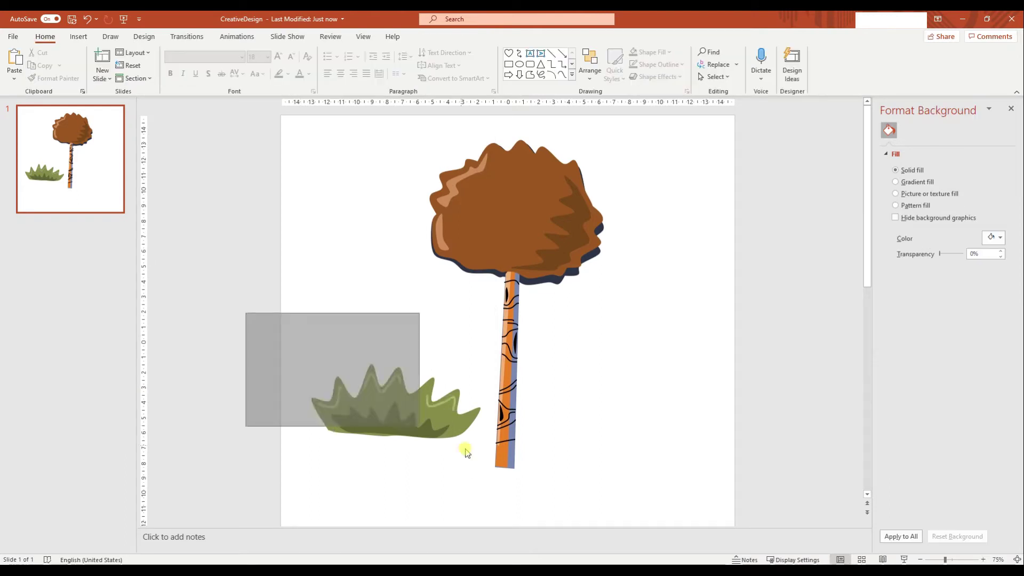
{"action": "right_click", "coordinate": [429, 411]}
{"action": "left_click", "coordinate": [544, 276]}
Shrink the bush to about 2.97 × 6.77 cm and place it at the trunk's base
{"action": "left_click_drag", "start_coordinate": [416, 404], "coordinate": [423, 404]}
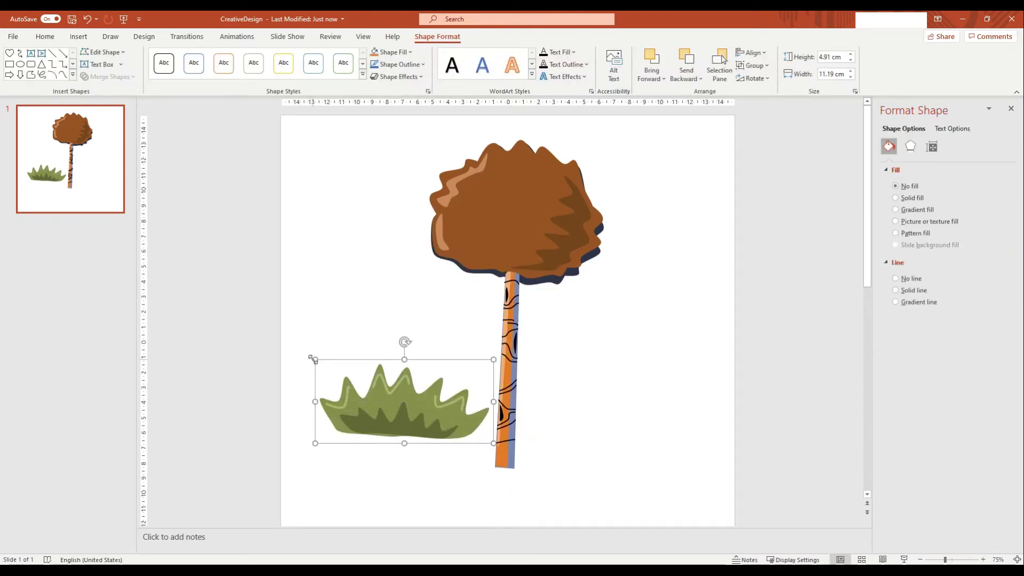
{"action": "left_click_drag", "start_coordinate": [315, 359], "coordinate": [378, 394]}
{"action": "left_click_drag", "start_coordinate": [438, 426], "coordinate": [512, 469]}
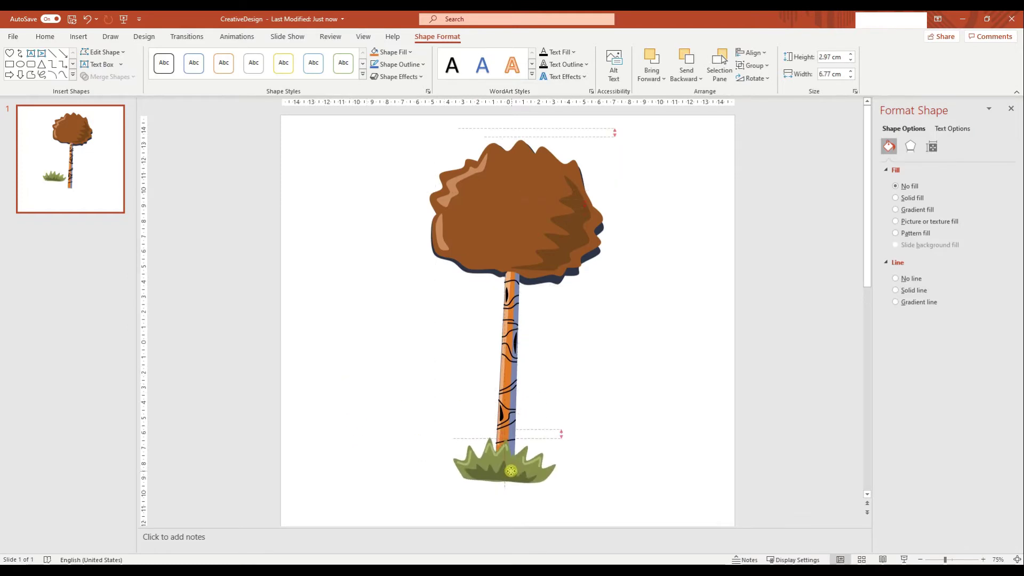
{"action": "left_click_drag", "start_coordinate": [671, 513], "coordinate": [403, 184]}
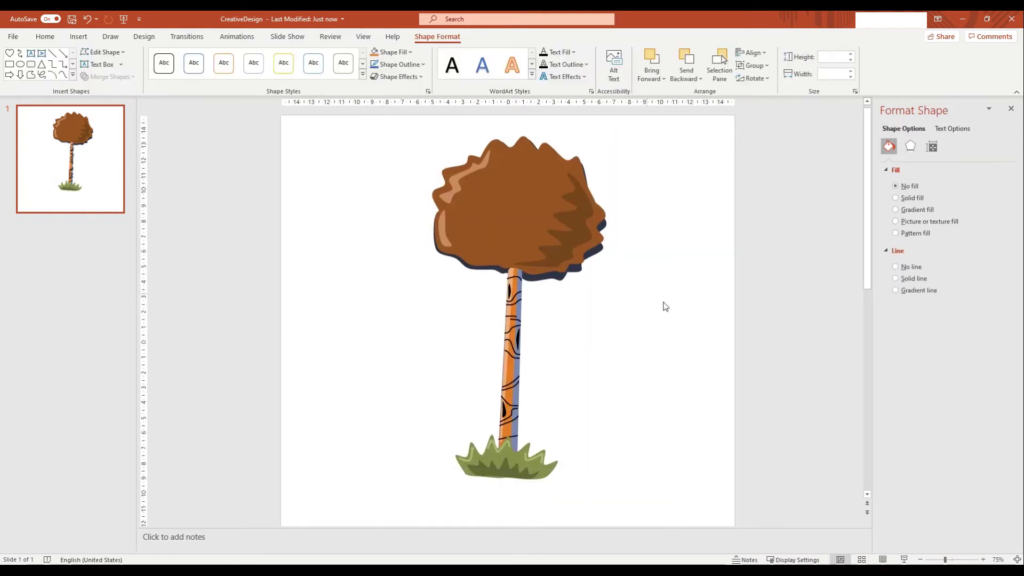
{"action": "left_click", "coordinate": [664, 306]}
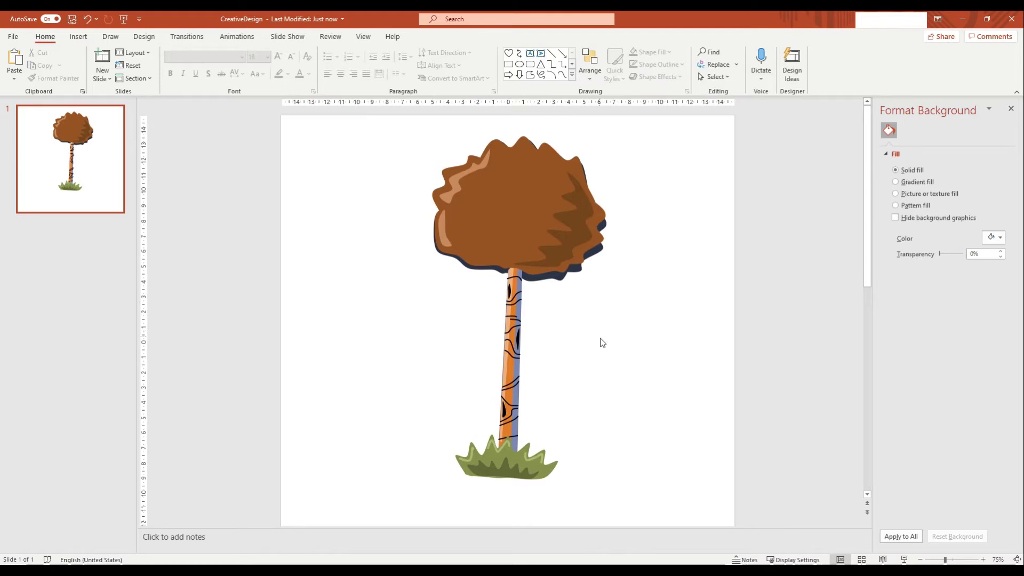
Trace a freeform scribble dirt patch around the base of the grass
{"action": "left_click", "coordinate": [78, 36]}
{"action": "left_click", "coordinate": [171, 64]}
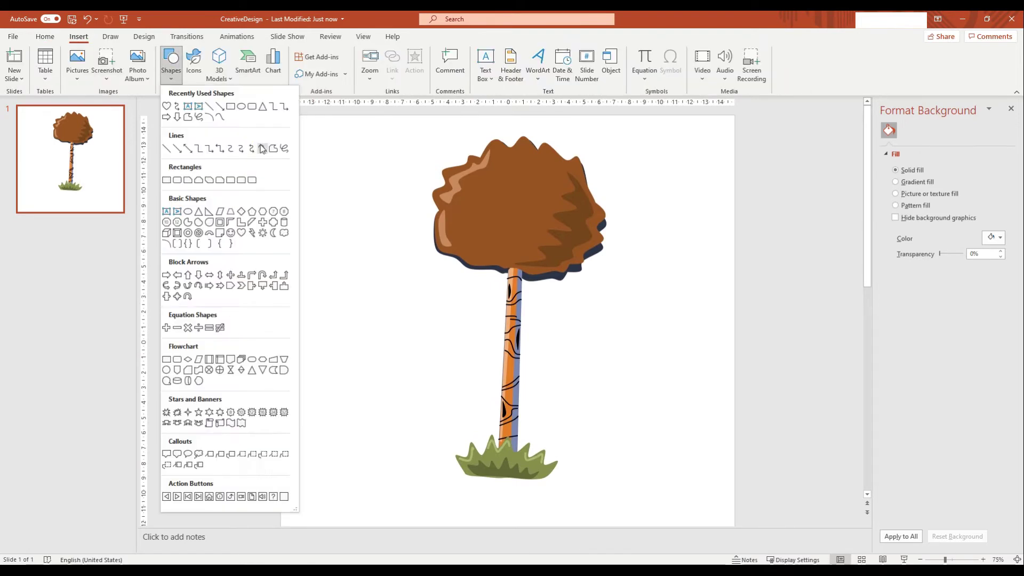
{"action": "left_click", "coordinate": [283, 178]}
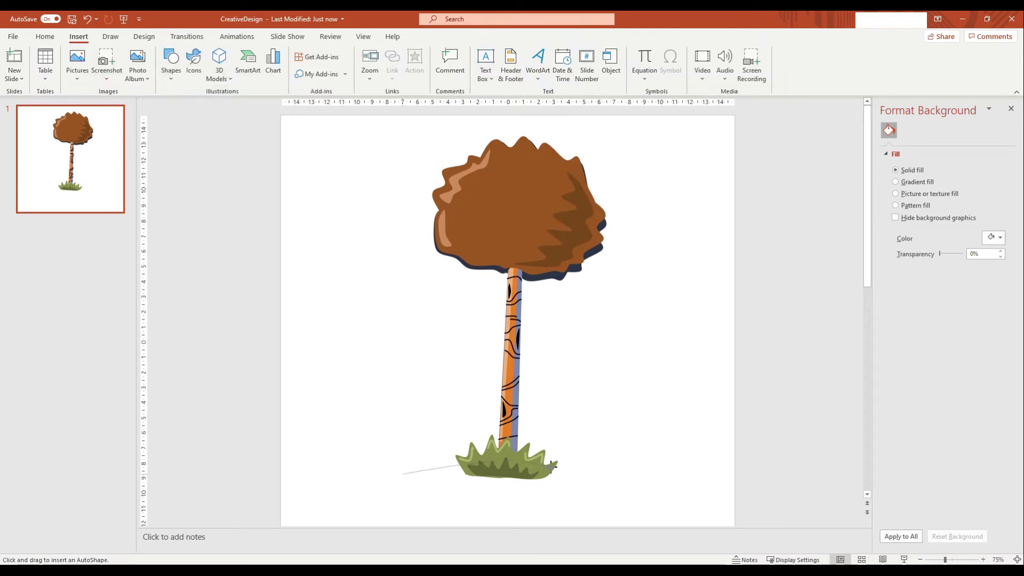
{"action": "left_click_drag", "start_coordinate": [618, 482], "coordinate": [548, 508]}
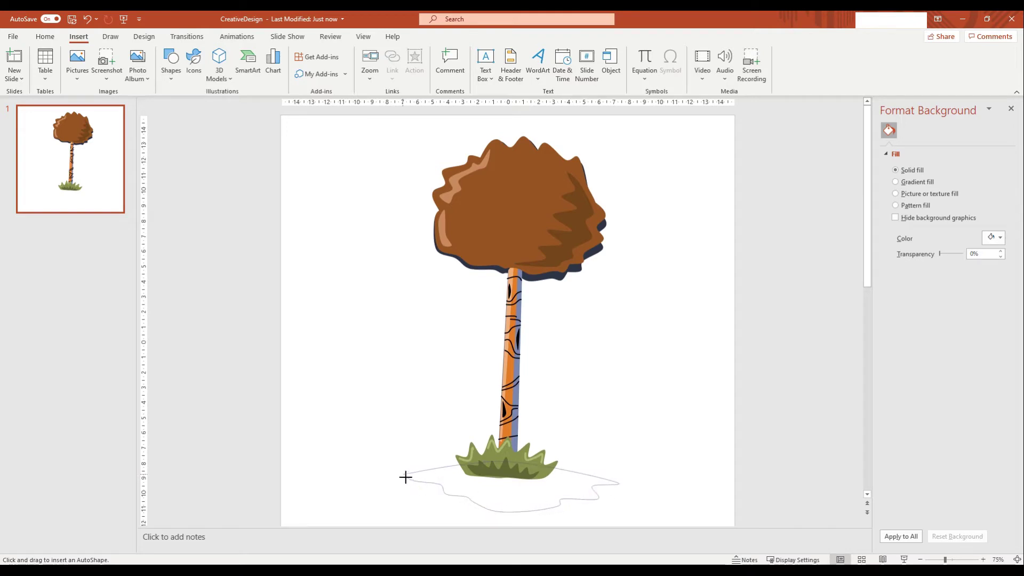
{"action": "left_click_drag", "start_coordinate": [408, 471], "coordinate": [408, 472]}
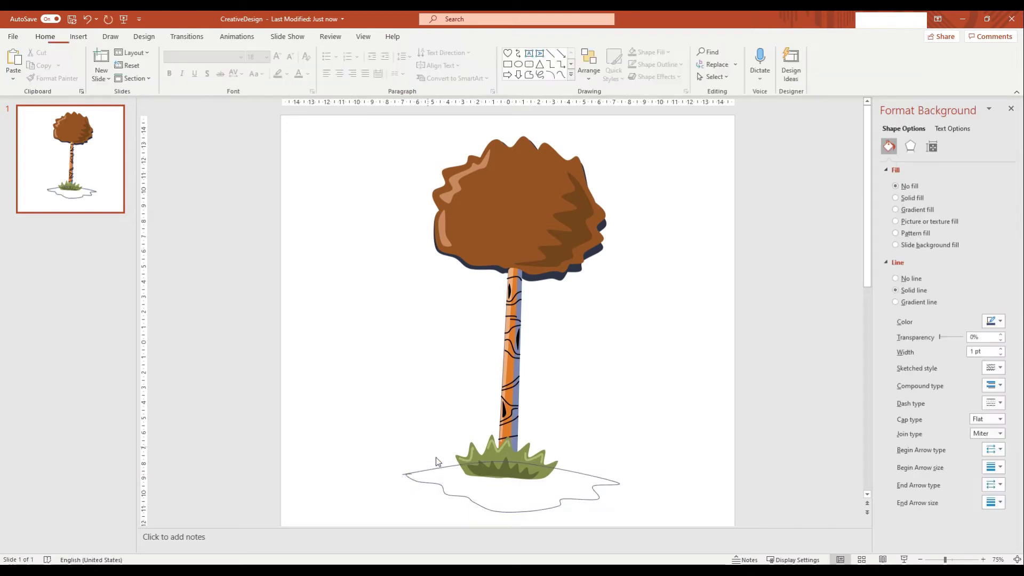
{"action": "left_click", "coordinate": [170, 64]}
{"action": "left_click", "coordinate": [263, 160]}
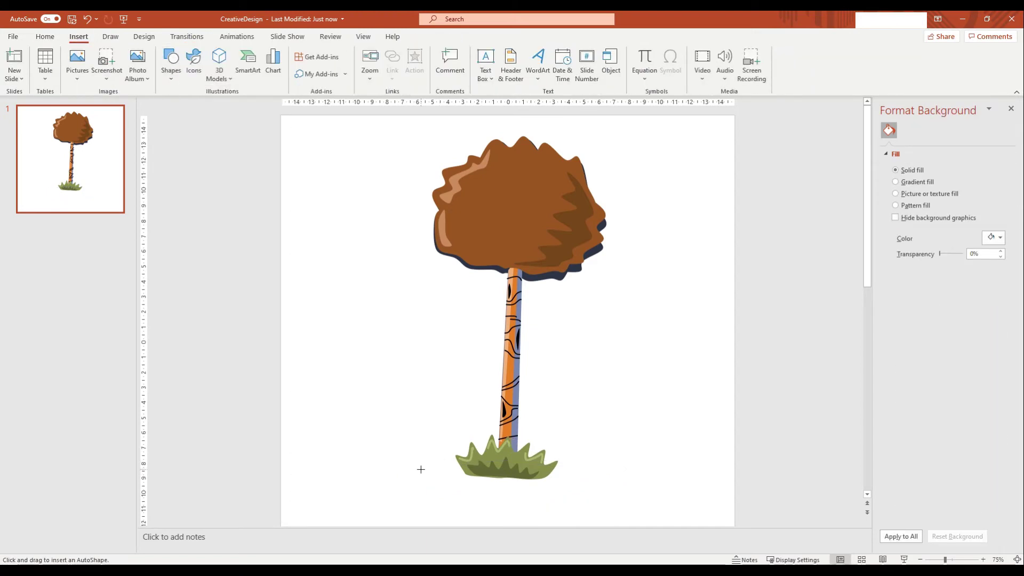
{"action": "left_click_drag", "start_coordinate": [595, 472], "coordinate": [578, 483]}
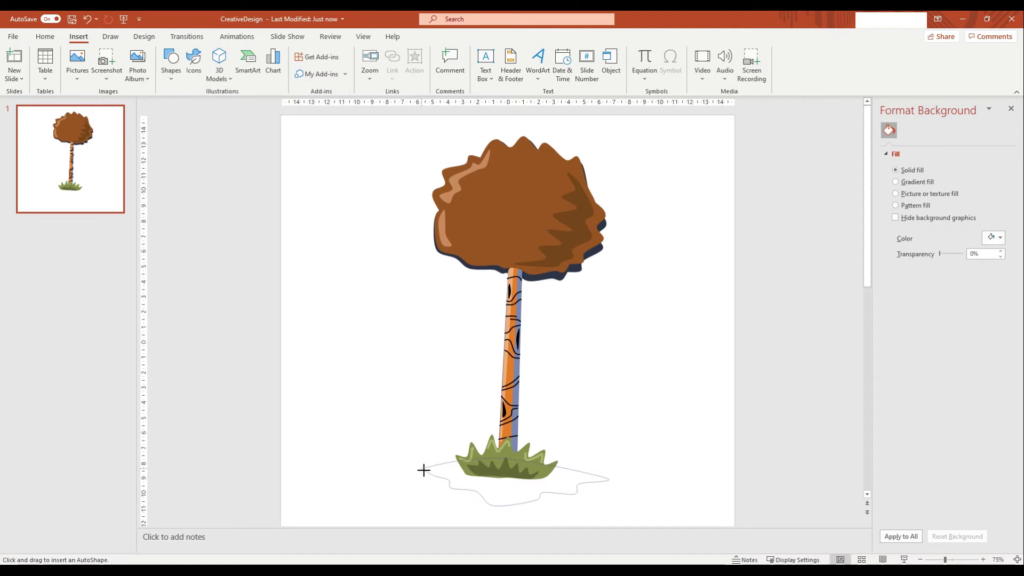
{"action": "left_click_drag", "start_coordinate": [423, 469], "coordinate": [420, 470]}
Give the dirt patch no outline and a custom brown fill, and send it to back
{"action": "left_click", "coordinate": [909, 315]}
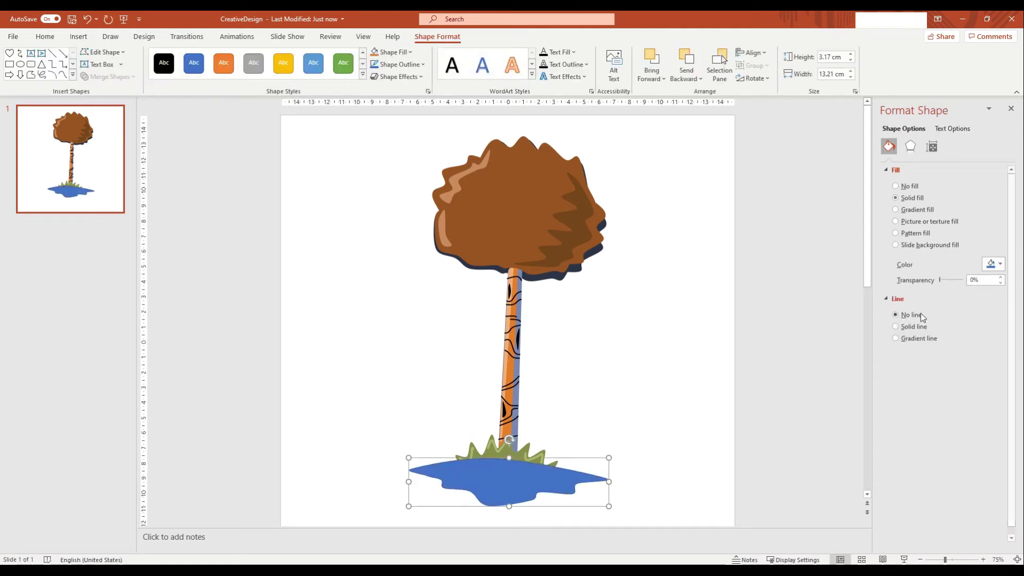
{"action": "left_click", "coordinate": [994, 263]}
{"action": "left_click", "coordinate": [954, 409]}
{"action": "left_click", "coordinate": [348, 214]}
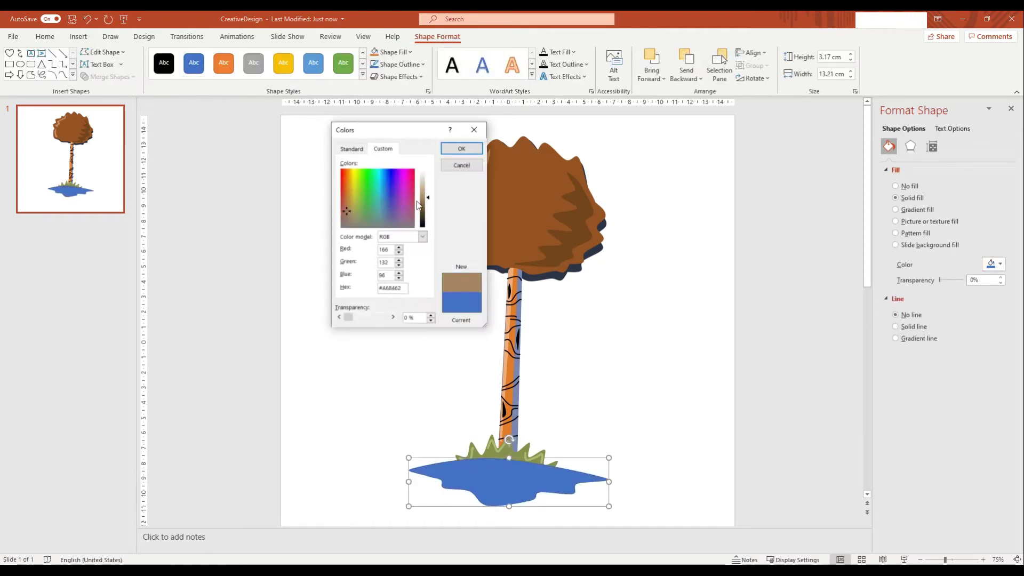
{"action": "left_click_drag", "start_coordinate": [417, 206], "coordinate": [428, 211]}
{"action": "left_click", "coordinate": [461, 148]}
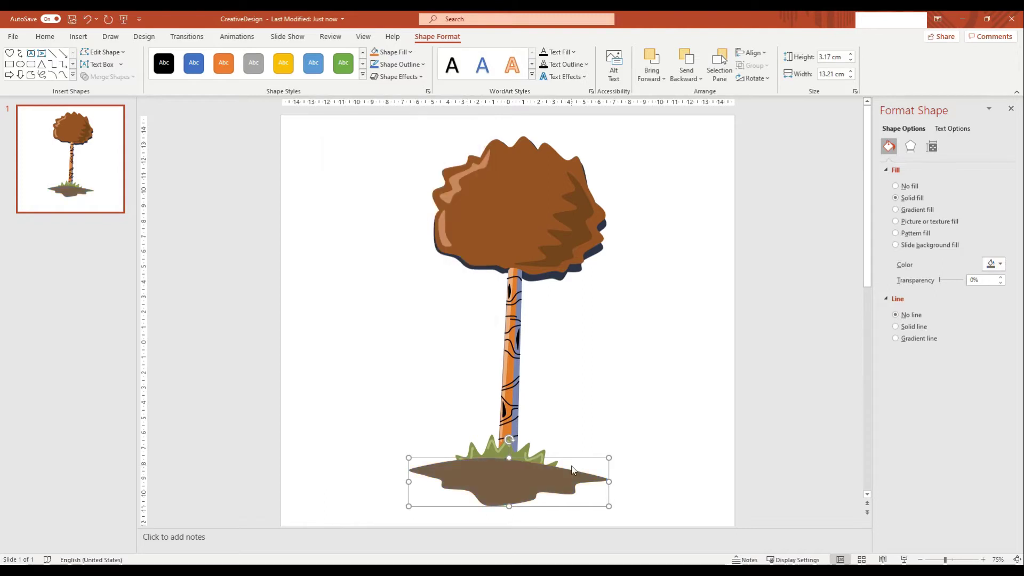
{"action": "right_click", "coordinate": [571, 469]}
{"action": "left_click", "coordinate": [548, 363]}
Darken the dirt patch's brown fill through More Colors
{"action": "scroll", "coordinate": [566, 468], "scroll_direction": "up", "scroll_amount": 5}
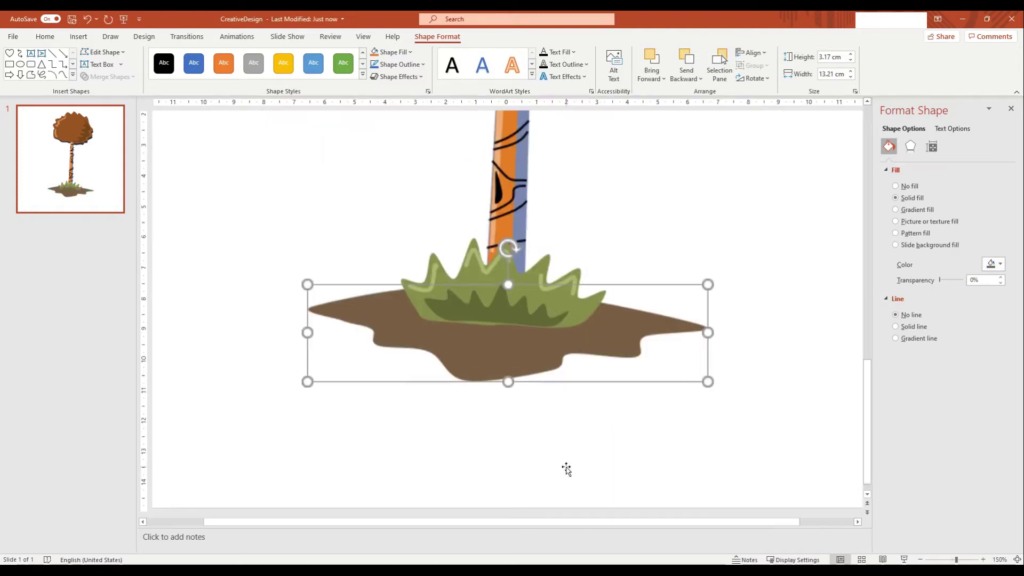
{"action": "left_click", "coordinate": [994, 263]}
{"action": "left_click", "coordinate": [954, 410]}
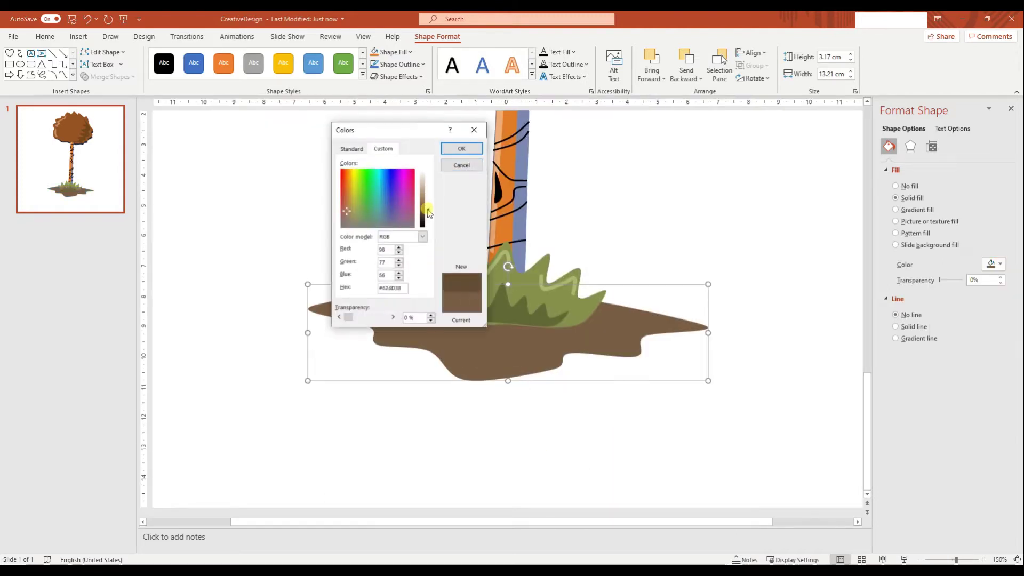
{"action": "left_click_drag", "start_coordinate": [428, 210], "coordinate": [428, 213]}
{"action": "left_click", "coordinate": [461, 148]}
Add a black, outline-free shadow shape under the grass, about 34% transparent
{"action": "left_click", "coordinate": [78, 36]}
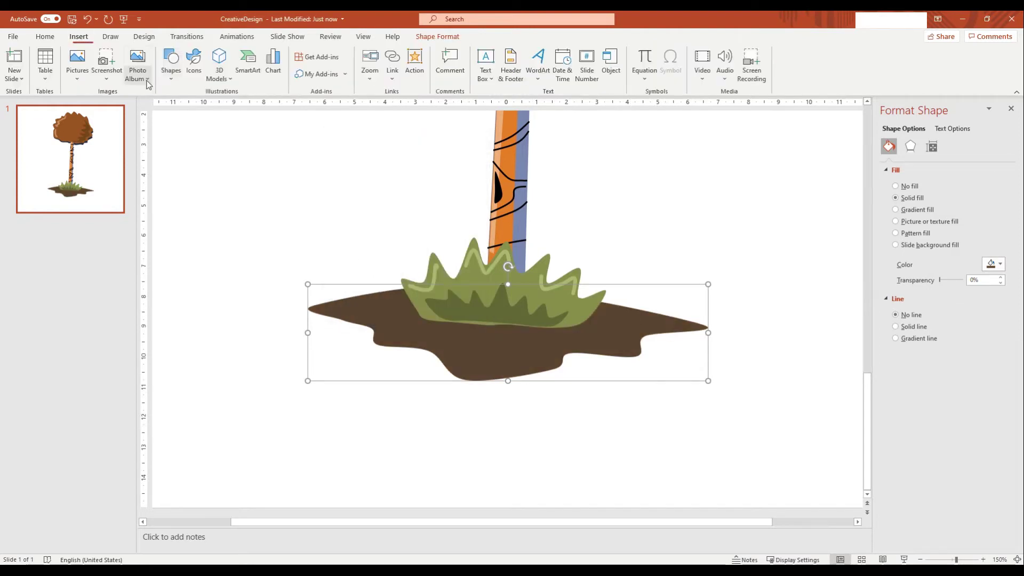
{"action": "left_click", "coordinate": [171, 63]}
{"action": "left_click", "coordinate": [263, 149]}
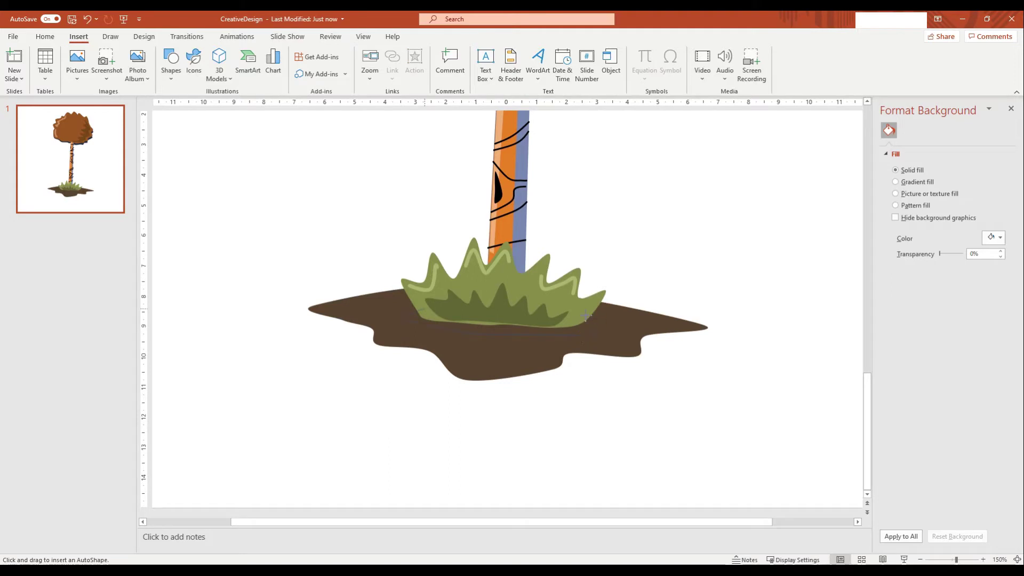
{"action": "left_click", "coordinate": [448, 300]}
{"action": "left_click", "coordinate": [1000, 264]}
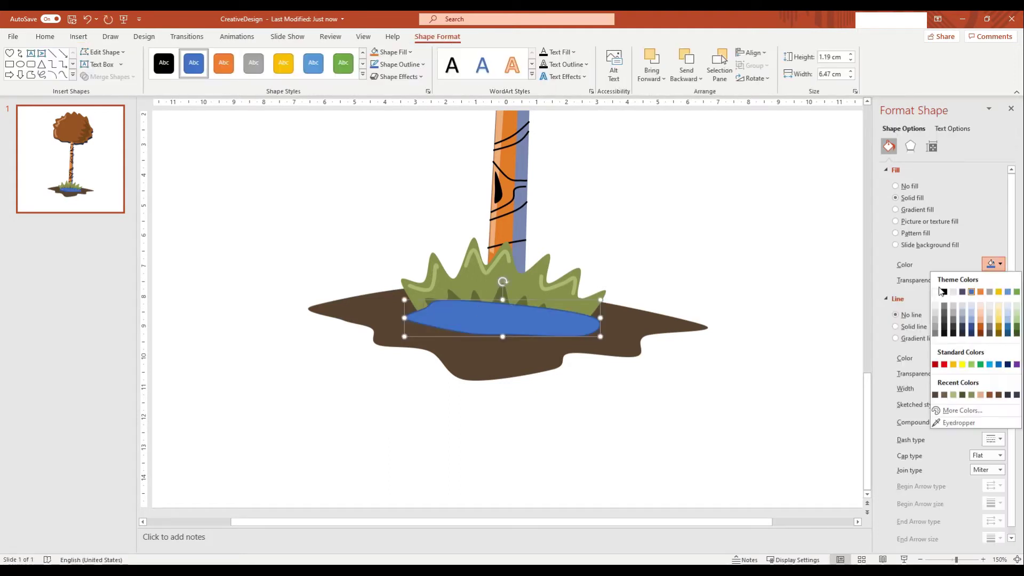
{"action": "left_click", "coordinate": [942, 292]}
{"action": "left_click", "coordinate": [895, 314]}
{"action": "left_click_drag", "start_coordinate": [939, 280], "coordinate": [945, 280]}
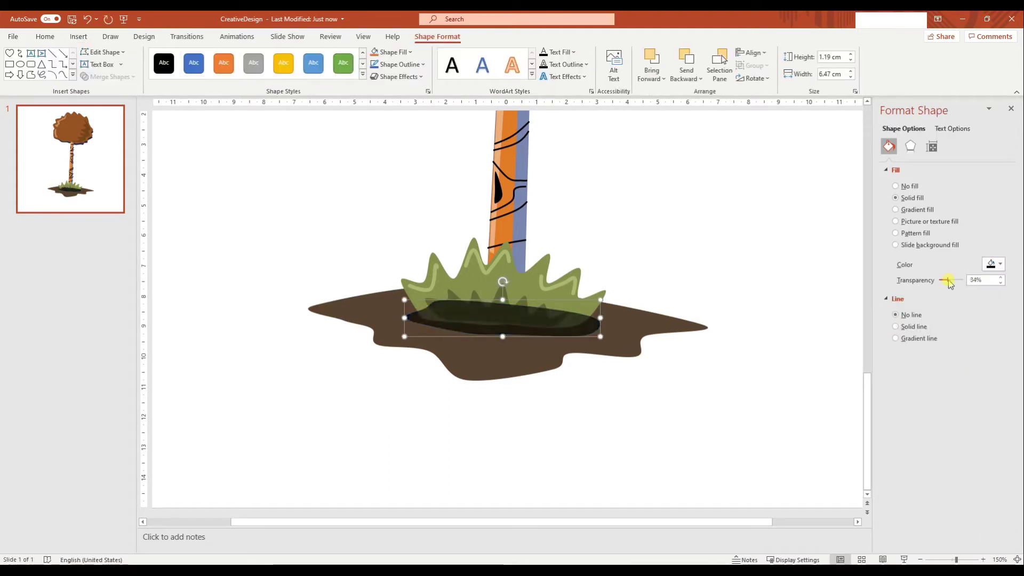
{"action": "left_click", "coordinate": [692, 260]}
Bring the grass to the front, in front of the shadow
{"action": "right_click", "coordinate": [539, 277]}
{"action": "left_click", "coordinate": [583, 377]}
{"action": "left_click", "coordinate": [605, 389]}
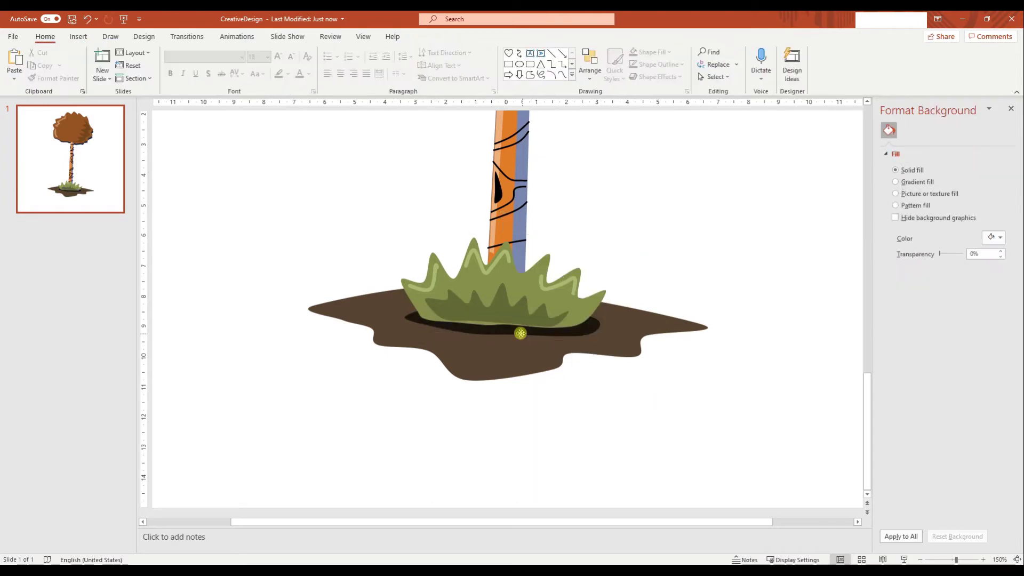
{"action": "left_click", "coordinate": [525, 337]}
{"action": "left_click", "coordinate": [187, 115]}
{"action": "left_click", "coordinate": [79, 36]}
Draw small hexagon pebbles in pairs on the dirt on both sides of the grass
{"action": "left_click", "coordinate": [171, 61]}
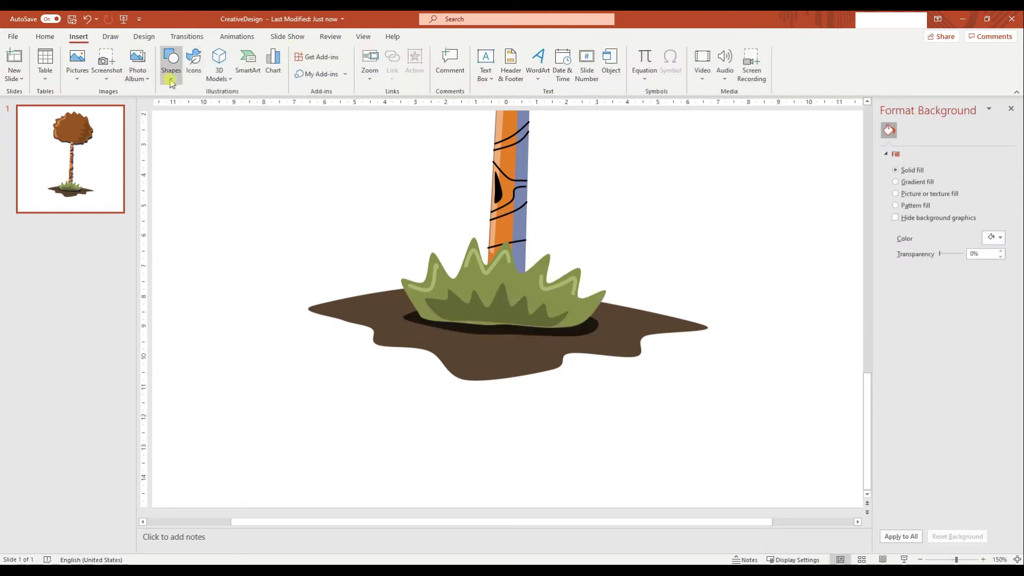
{"action": "left_click", "coordinate": [289, 168]}
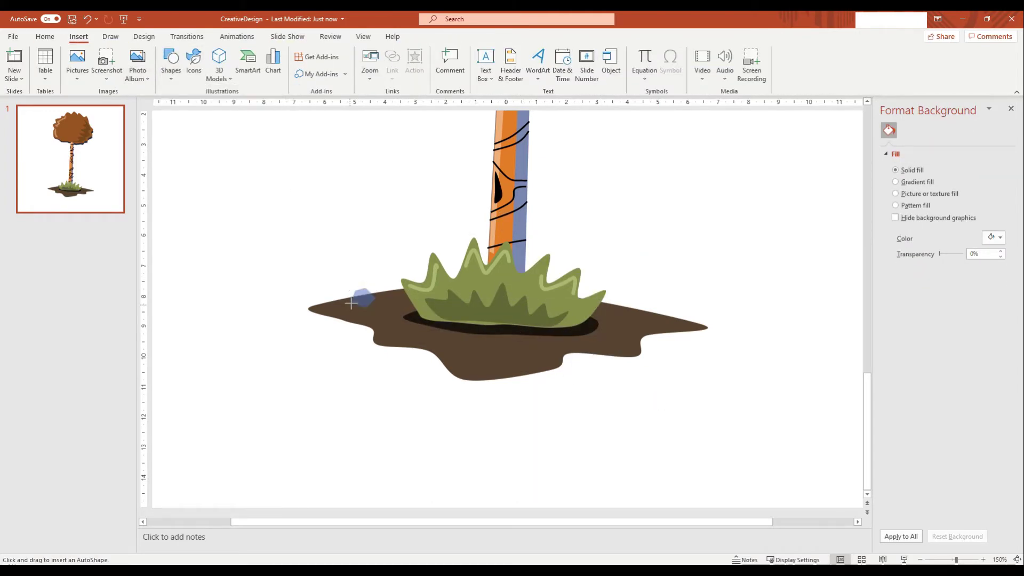
{"action": "mouse_move", "coordinate": [351, 303]}
{"action": "left_mouse_down"}
{"action": "mouse_move", "coordinate": [392, 318]}
{"action": "mouse_move", "coordinate": [625, 335]}
{"action": "left_mouse_up"}
{"action": "right_click", "coordinate": [610, 341]}
{"action": "left_click", "coordinate": [712, 369]}
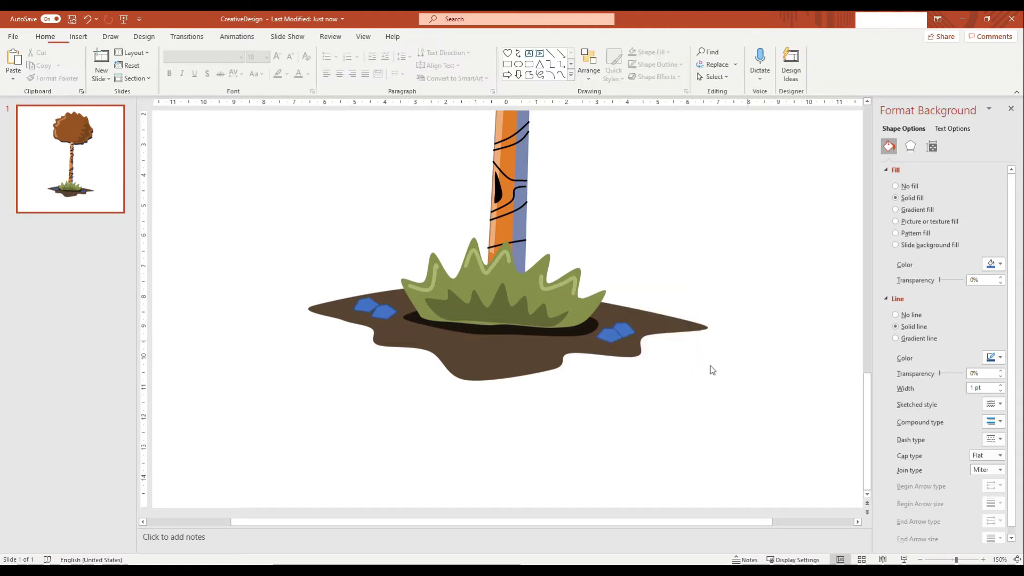
Make all four hexagons outline-free, yellow, and 26% transparent
{"action": "left_click", "coordinate": [617, 333]}
{"action": "left_click", "coordinate": [368, 307], "text": "shift"}
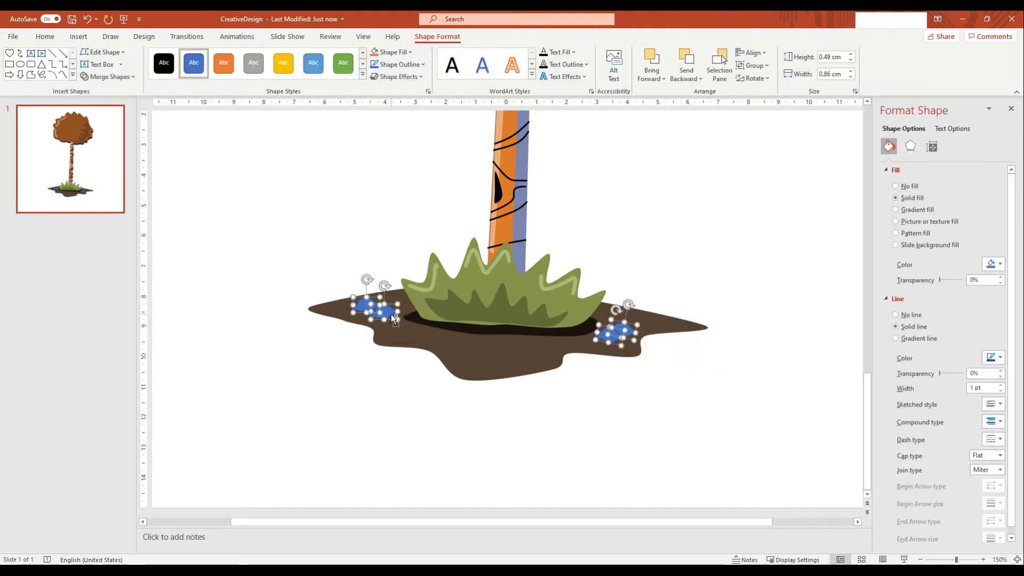
{"action": "left_click", "coordinate": [910, 314]}
{"action": "left_click", "coordinate": [994, 264]}
{"action": "left_click", "coordinate": [958, 369]}
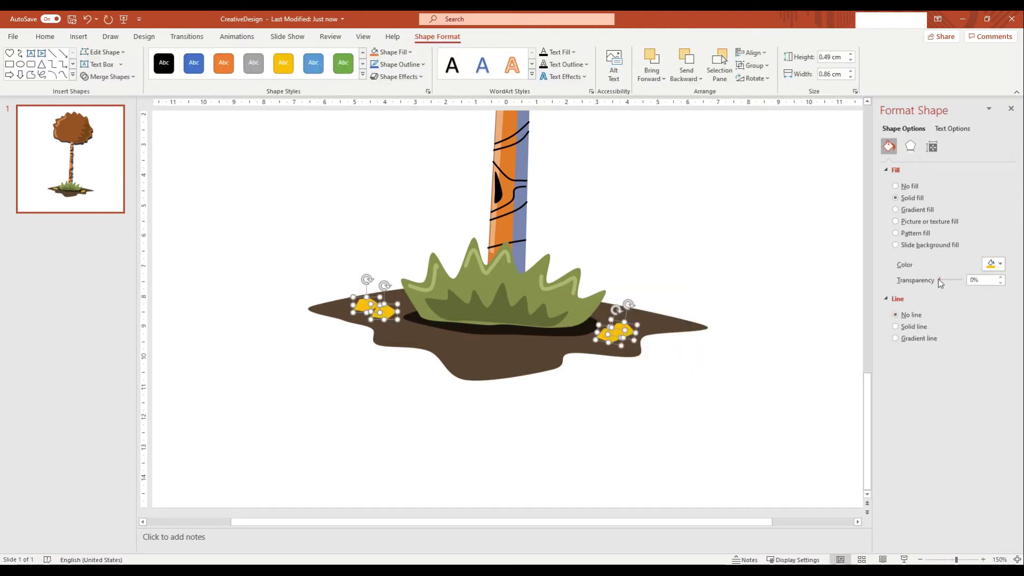
{"action": "left_click_drag", "start_coordinate": [940, 282], "coordinate": [945, 281]}
{"action": "left_click", "coordinate": [709, 354]}
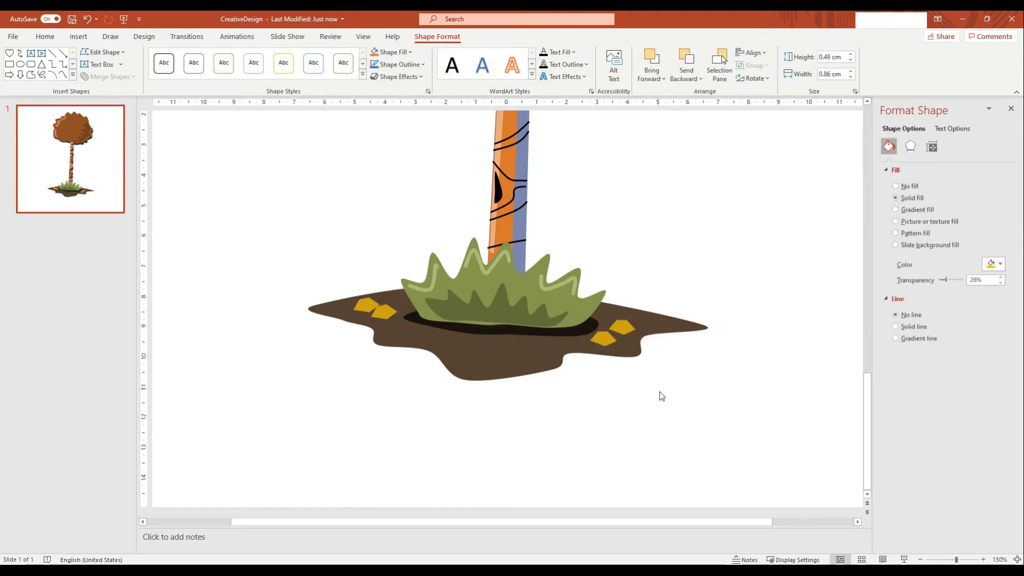
Pick another shape from the Shapes gallery to add more pebbles
{"action": "left_click", "coordinate": [79, 36]}
{"action": "left_click", "coordinate": [170, 64]}
{"action": "left_click", "coordinate": [257, 151]}
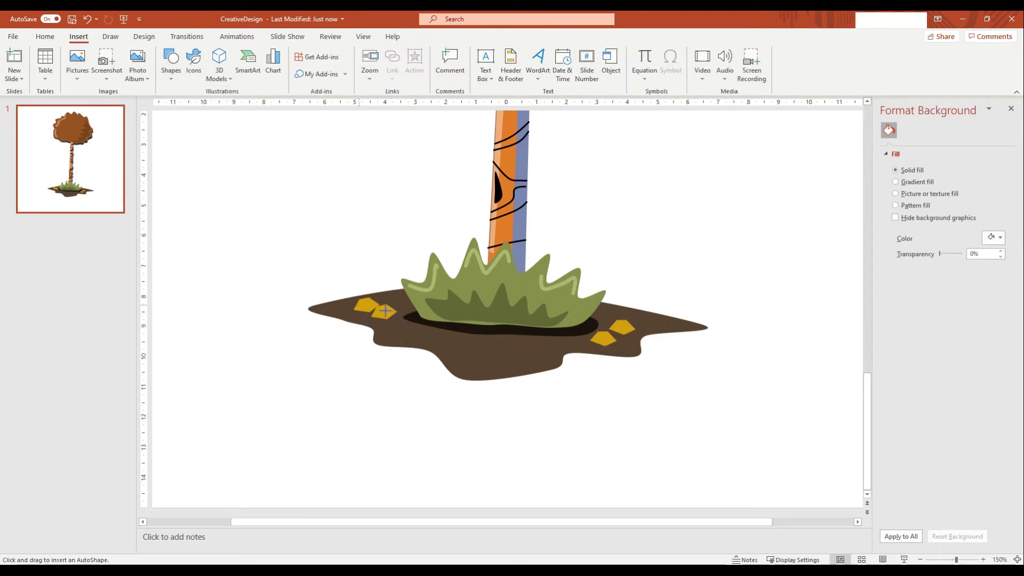
Draw small leaf shapes beside the left and right hexagon clusters on the dirt
{"action": "left_click_drag", "start_coordinate": [347, 304], "coordinate": [400, 323]}
{"action": "left_click", "coordinate": [78, 37]}
{"action": "left_click", "coordinate": [171, 64]}
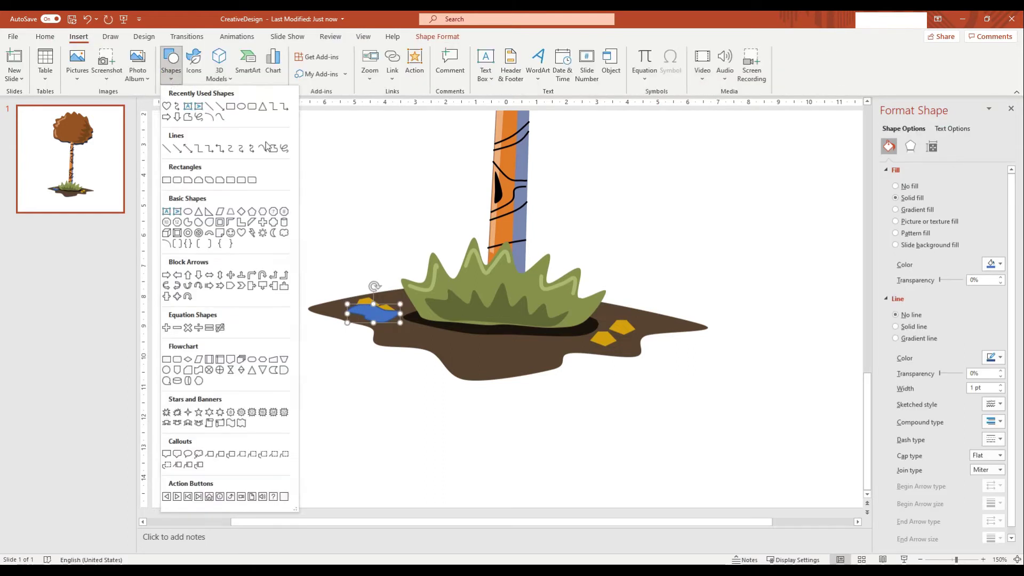
{"action": "left_click", "coordinate": [264, 151]}
{"action": "left_click", "coordinate": [584, 339]}
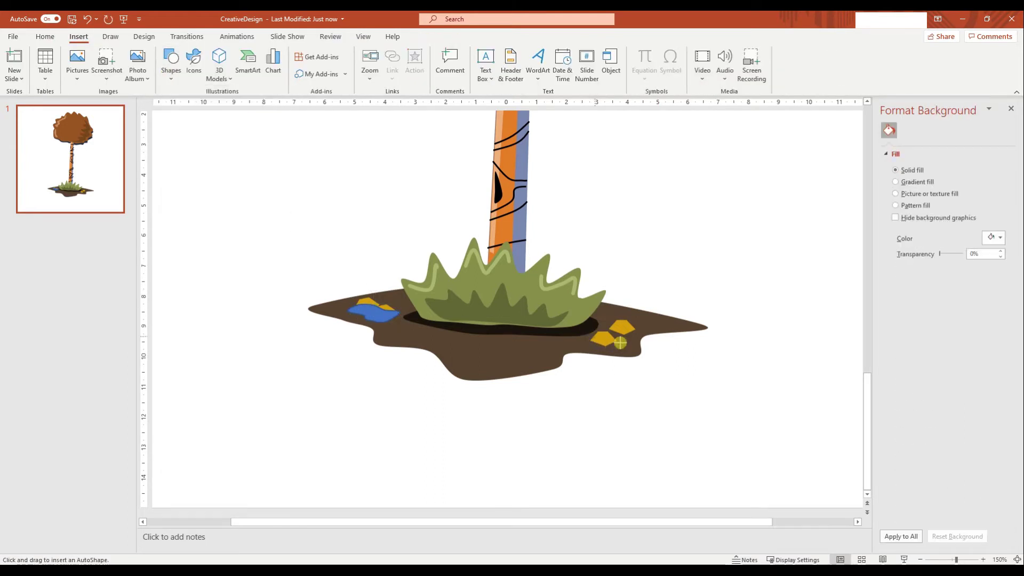
{"action": "left_click_drag", "start_coordinate": [595, 338], "coordinate": [621, 351]}
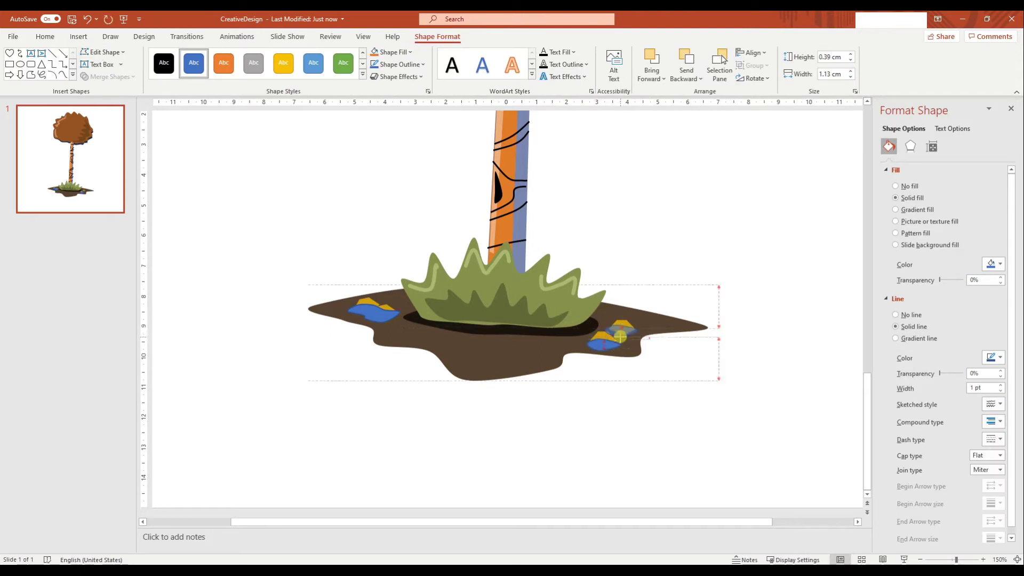
{"action": "left_click", "coordinate": [618, 327], "text": "shift"}
Copy the dark shadow's formatting onto the three new small shapes with Format Painter
{"action": "left_click", "coordinate": [373, 313], "text": "shift"}
{"action": "left_click", "coordinate": [524, 331]}
{"action": "left_click", "coordinate": [45, 36]}
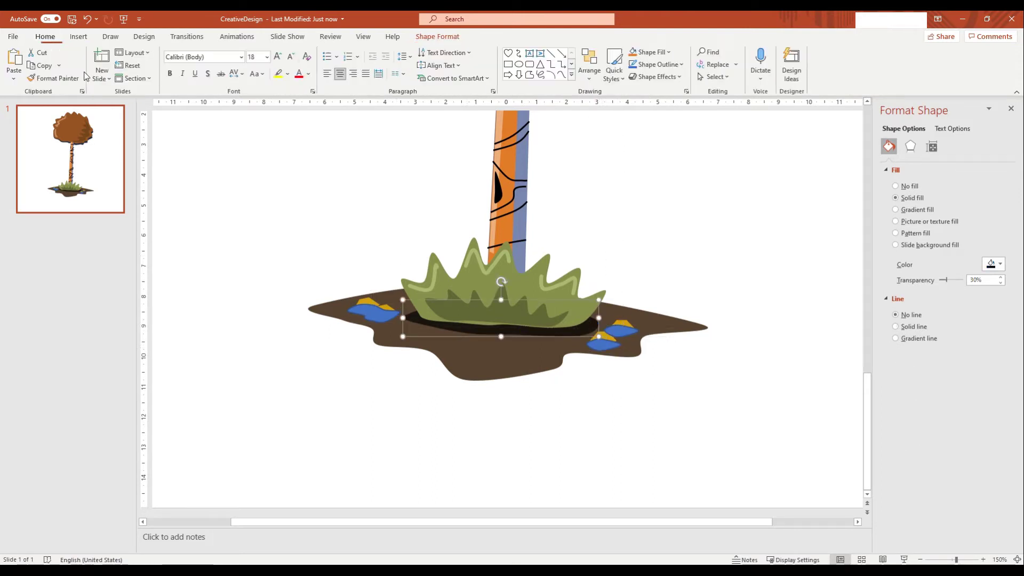
{"action": "double_click", "coordinate": [54, 77]}
{"action": "left_click", "coordinate": [373, 313]}
{"action": "left_click", "coordinate": [602, 346]}
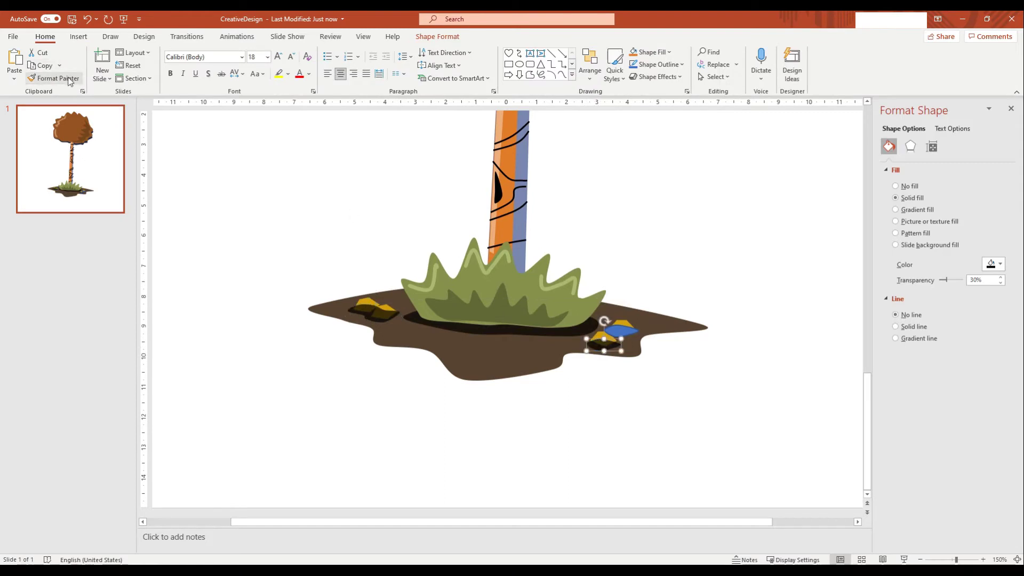
{"action": "left_click", "coordinate": [621, 328]}
{"action": "left_click", "coordinate": [661, 298]}
Fill the small leaf shapes bright yellow from More Colors with 0% transparency
{"action": "left_click", "coordinate": [602, 339]}
{"action": "left_click", "coordinate": [628, 328], "text": "shift"}
{"action": "right_click", "coordinate": [628, 328]}
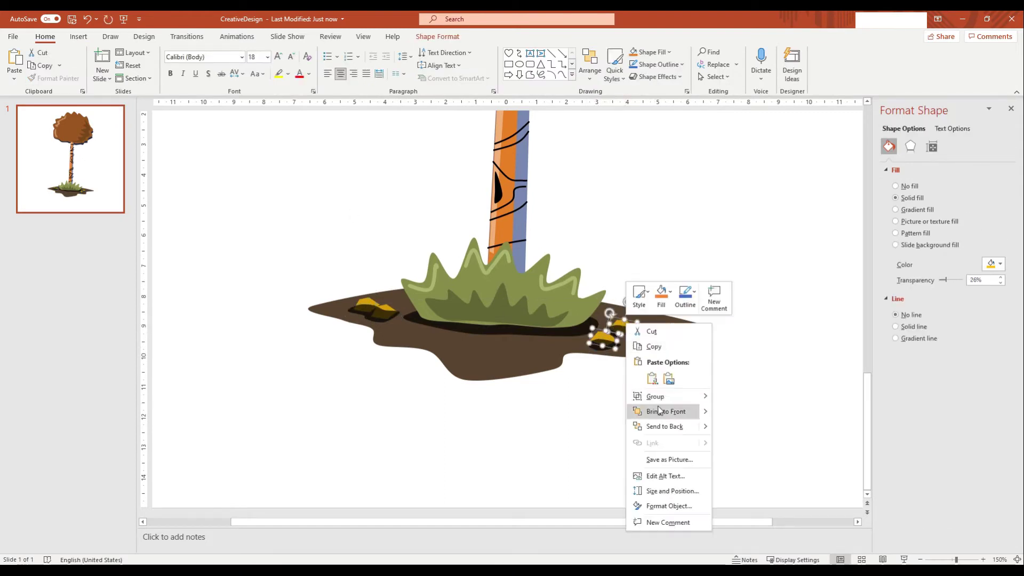
{"action": "left_click", "coordinate": [480, 426]}
{"action": "left_click", "coordinate": [373, 308]}
{"action": "right_click", "coordinate": [388, 308]}
{"action": "left_click", "coordinate": [426, 332]}
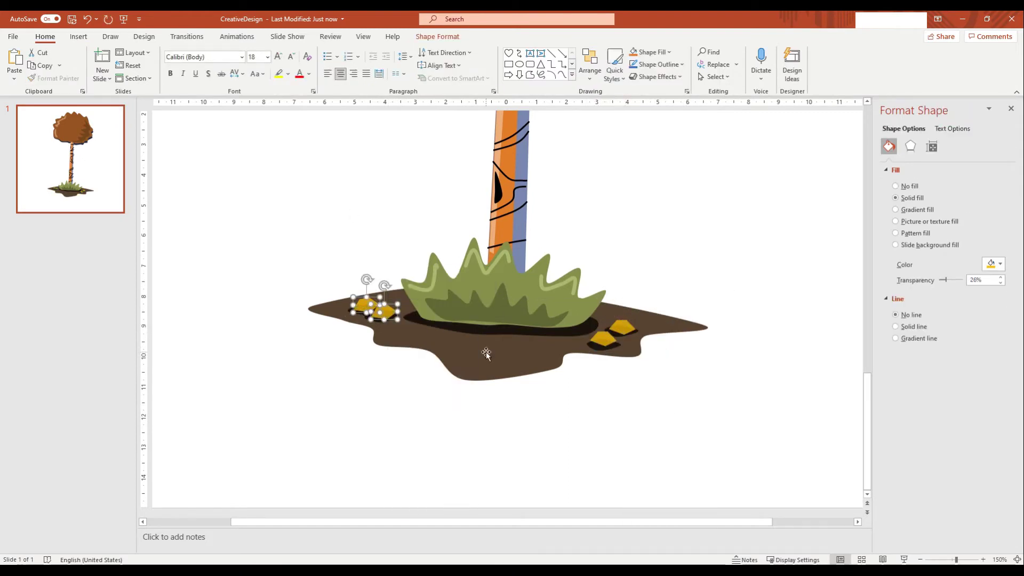
{"action": "left_click", "coordinate": [993, 264]}
{"action": "left_click", "coordinate": [964, 407]}
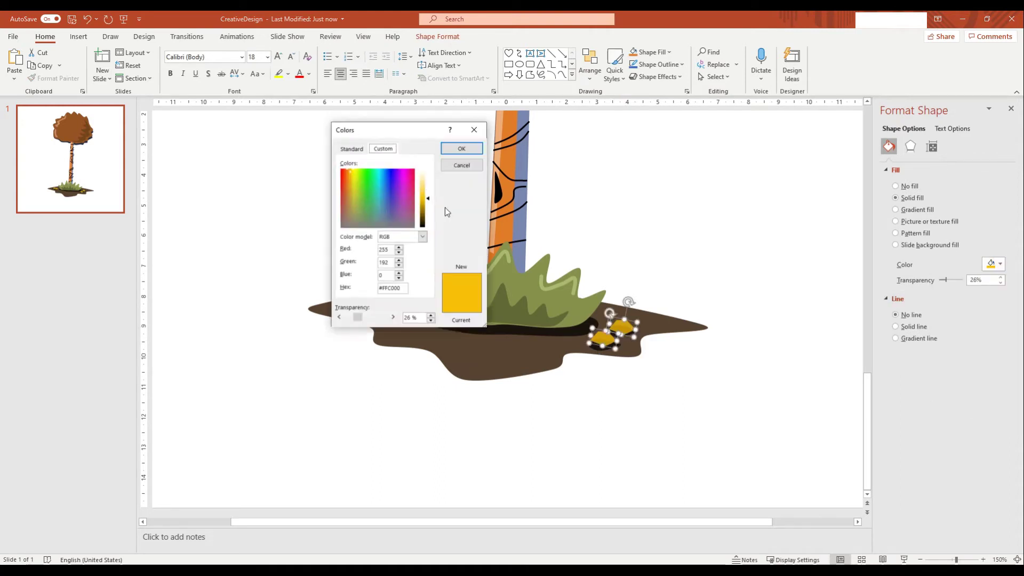
{"action": "left_click", "coordinate": [448, 149]}
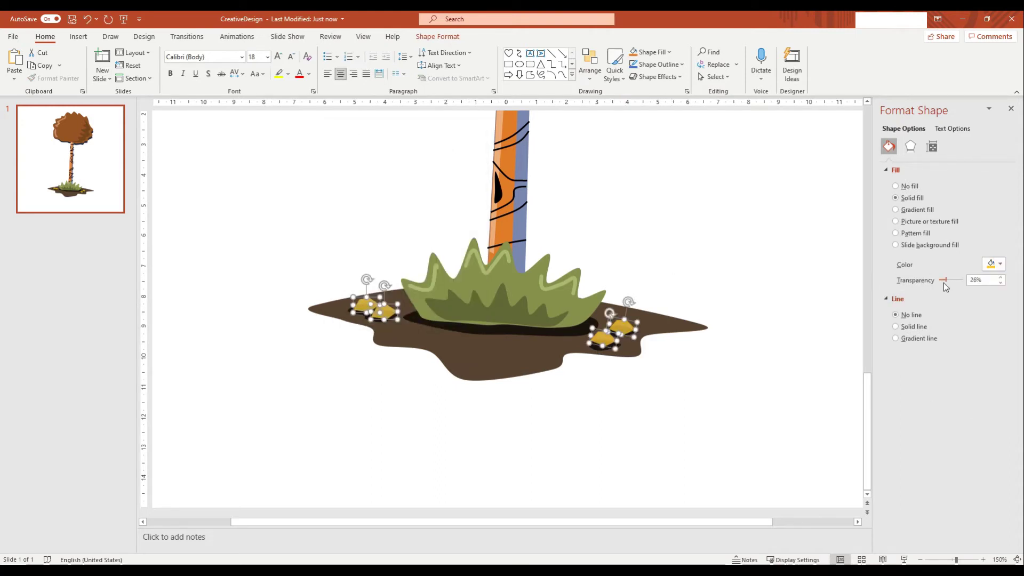
{"action": "left_click_drag", "start_coordinate": [943, 281], "coordinate": [939, 281]}
Nudge the right yellow leaf into place on the dirt beside the bush
{"action": "left_click", "coordinate": [731, 391]}
{"action": "left_click", "coordinate": [622, 333]}
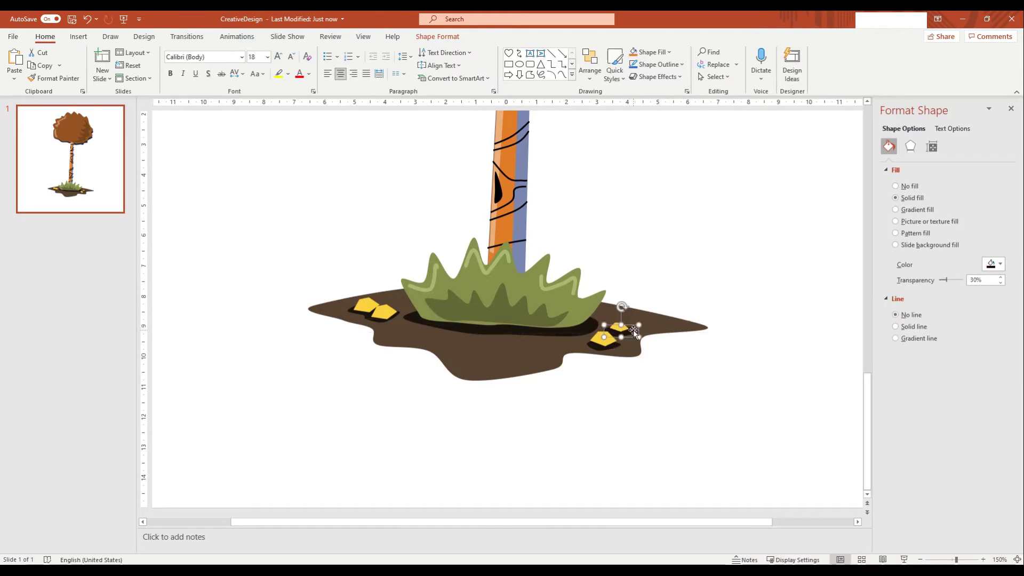
{"action": "left_click", "coordinate": [669, 389]}
{"action": "left_click_drag", "start_coordinate": [609, 344], "coordinate": [604, 340]}
{"action": "left_click", "coordinate": [654, 384]}
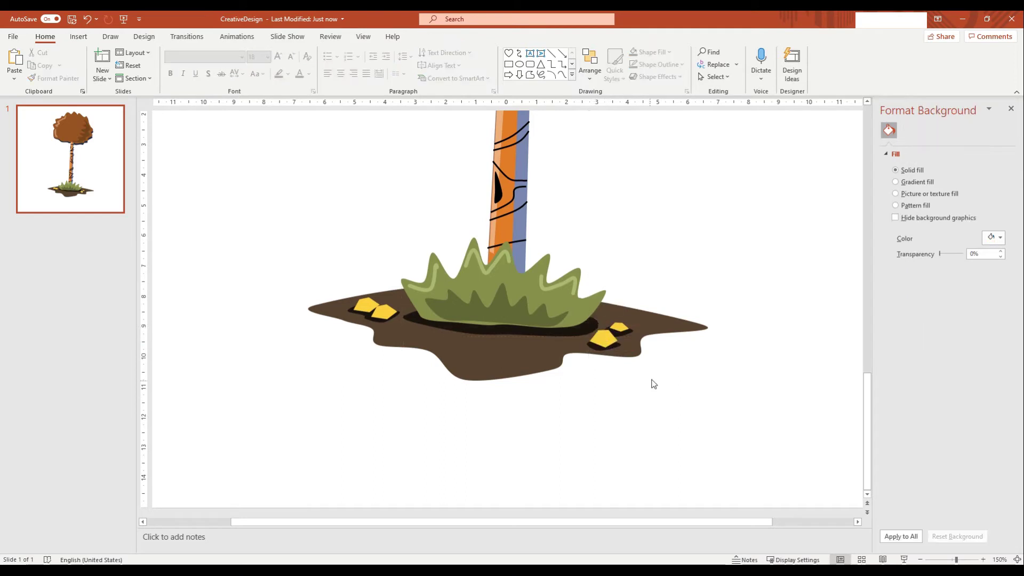
{"action": "scroll", "coordinate": [657, 386], "scroll_direction": "down", "scroll_amount": 3, "text": "ctrl"}
{"action": "scroll", "coordinate": [656, 389], "scroll_direction": "down", "scroll_amount": 2, "text": "ctrl"}
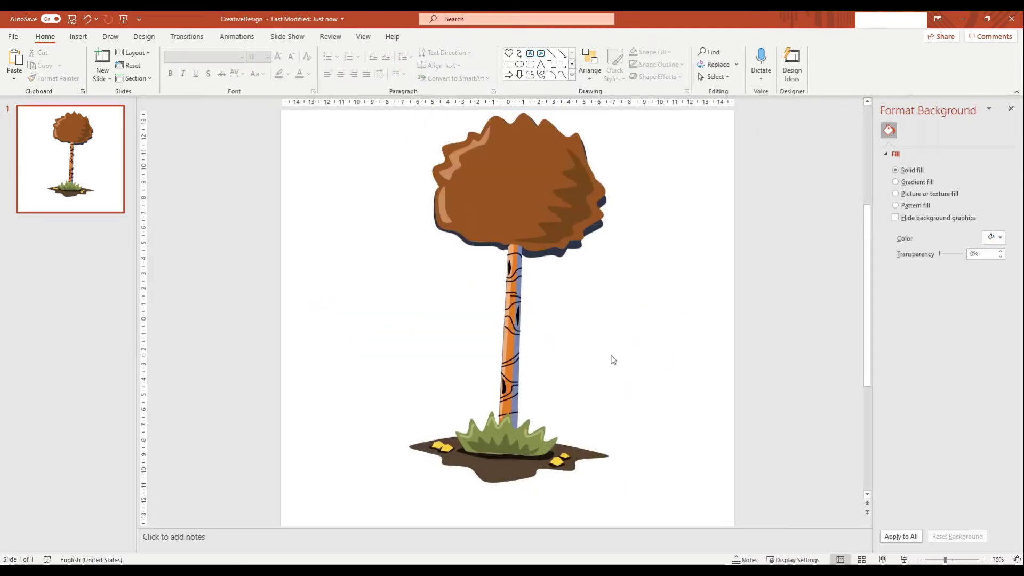
Give the bush group a browner olive custom fill (#9A8E44) from More Colors
{"action": "left_click_drag", "start_coordinate": [667, 498], "coordinate": [416, 399]}
{"action": "right_click", "coordinate": [419, 447]}
{"action": "left_click", "coordinate": [449, 411]}
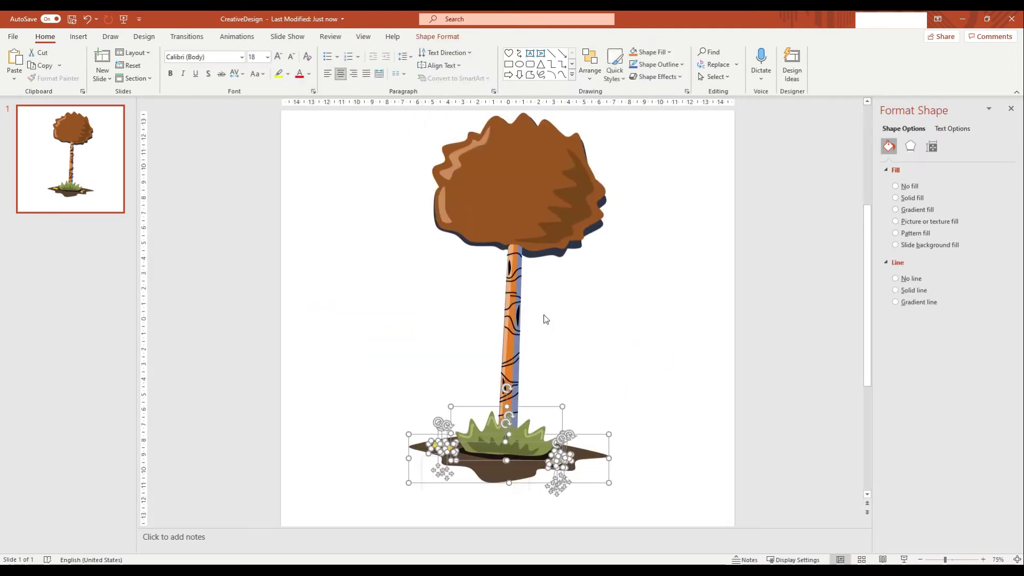
{"action": "left_click", "coordinate": [638, 326]}
{"action": "scroll", "coordinate": [639, 326], "scroll_direction": "up", "scroll_amount": 4, "text": "ctrl"}
{"action": "scroll", "coordinate": [551, 427], "scroll_direction": "down", "scroll_amount": 1}
{"action": "left_click", "coordinate": [517, 427]}
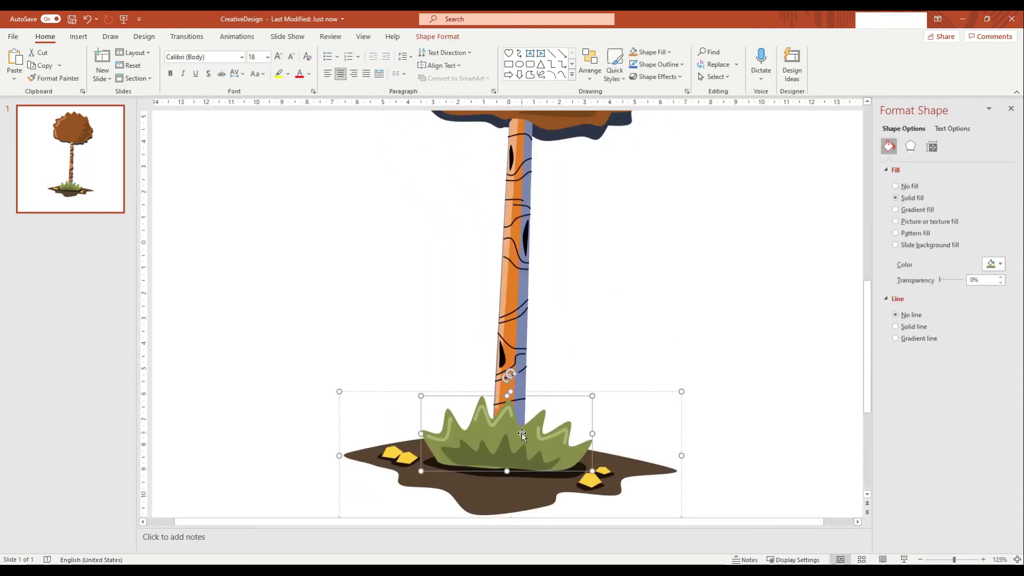
{"action": "left_click", "coordinate": [991, 264]}
{"action": "left_click", "coordinate": [954, 412]}
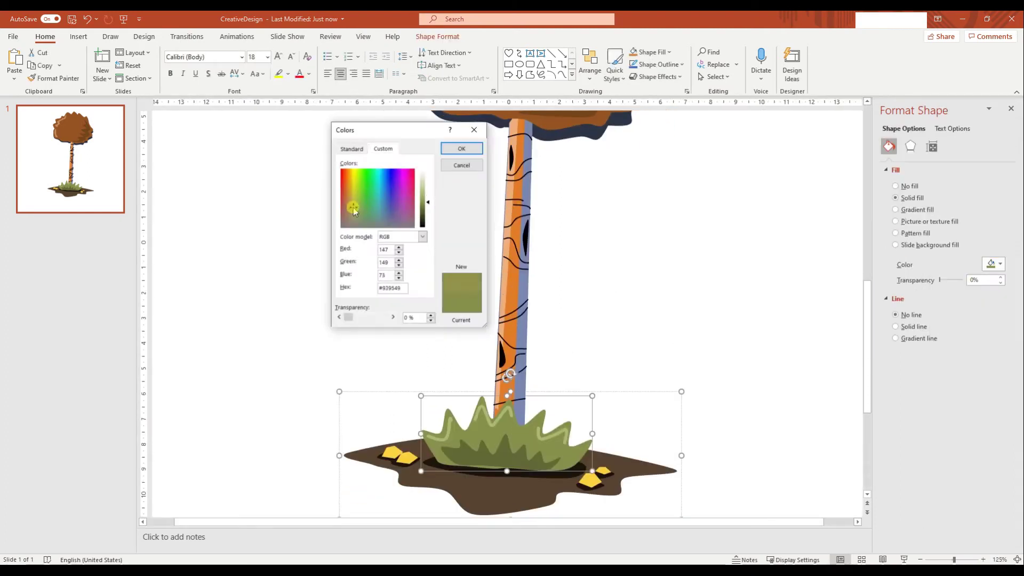
{"action": "left_click_drag", "start_coordinate": [352, 207], "coordinate": [350, 205]}
{"action": "left_click", "coordinate": [428, 205]}
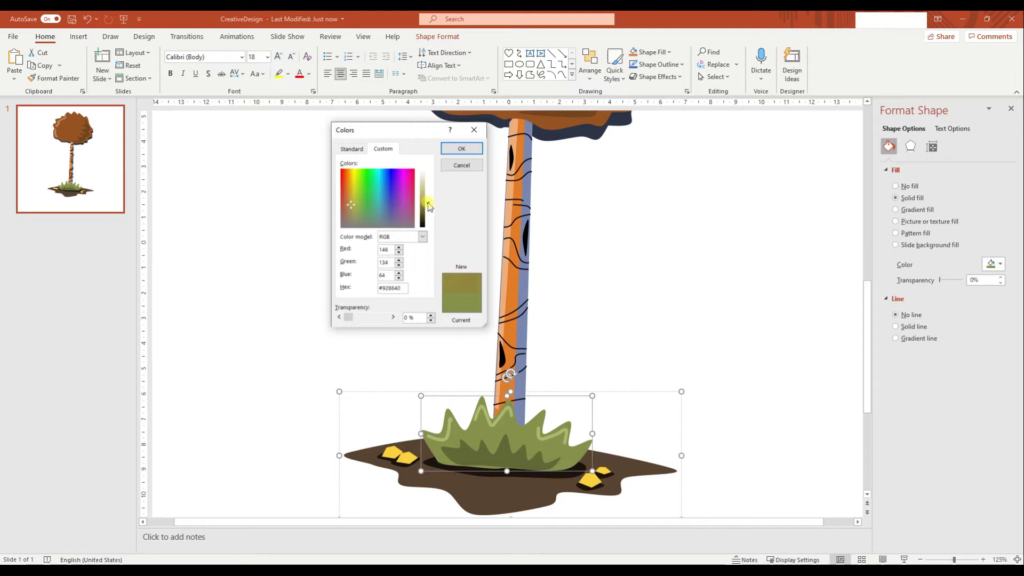
{"action": "left_click", "coordinate": [463, 149]}
{"action": "left_click", "coordinate": [688, 302]}
Draw a freeform grass blade with no outline and a dark blue custom fill
{"action": "scroll", "coordinate": [510, 290], "scroll_direction": "down", "scroll_amount": 2, "text": "ctrl"}
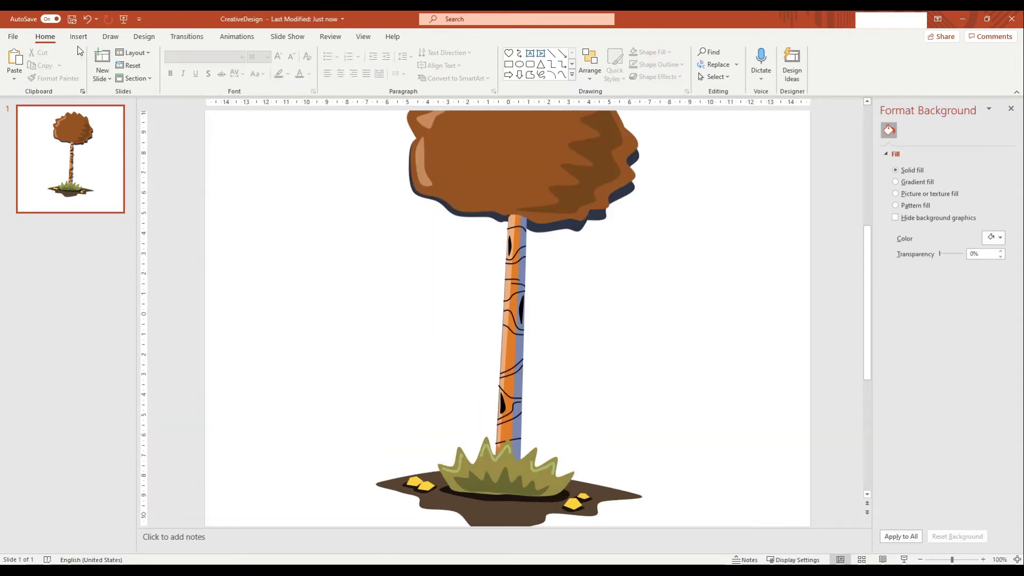
{"action": "left_click", "coordinate": [78, 36]}
{"action": "left_click", "coordinate": [170, 64]}
{"action": "left_click", "coordinate": [171, 183]}
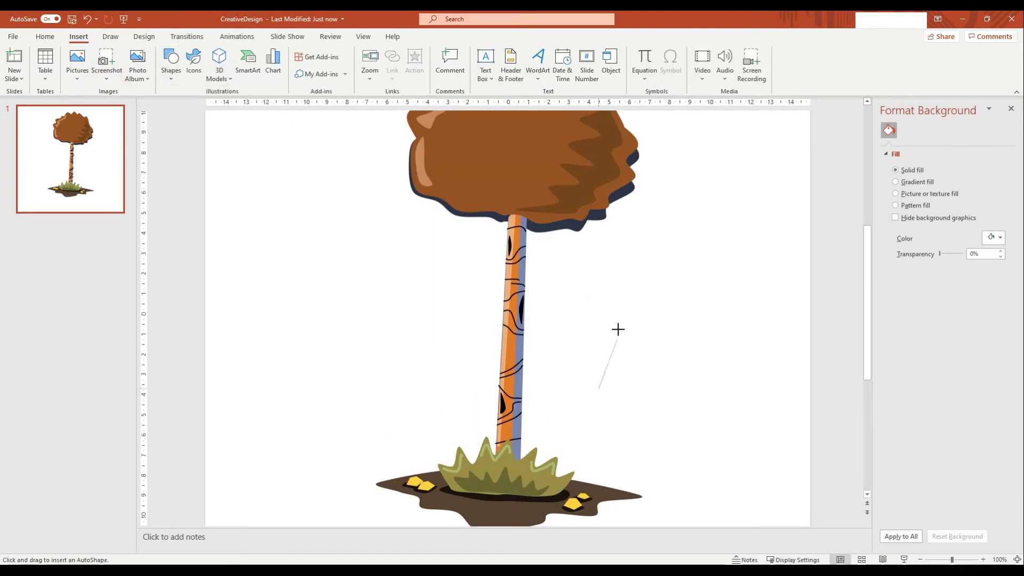
{"action": "left_click", "coordinate": [599, 389]}
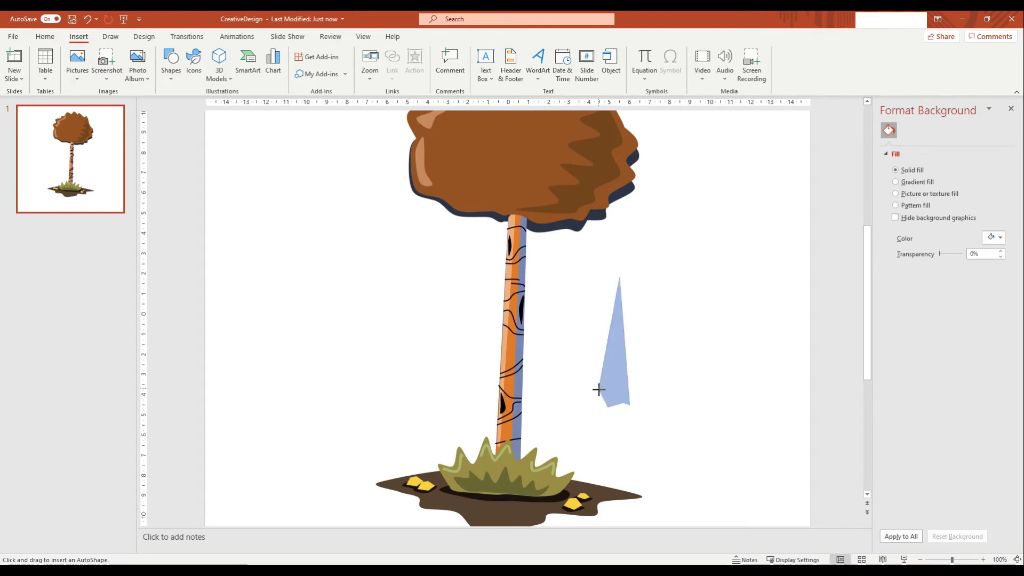
{"action": "left_click", "coordinate": [895, 314]}
{"action": "left_click", "coordinate": [999, 263]}
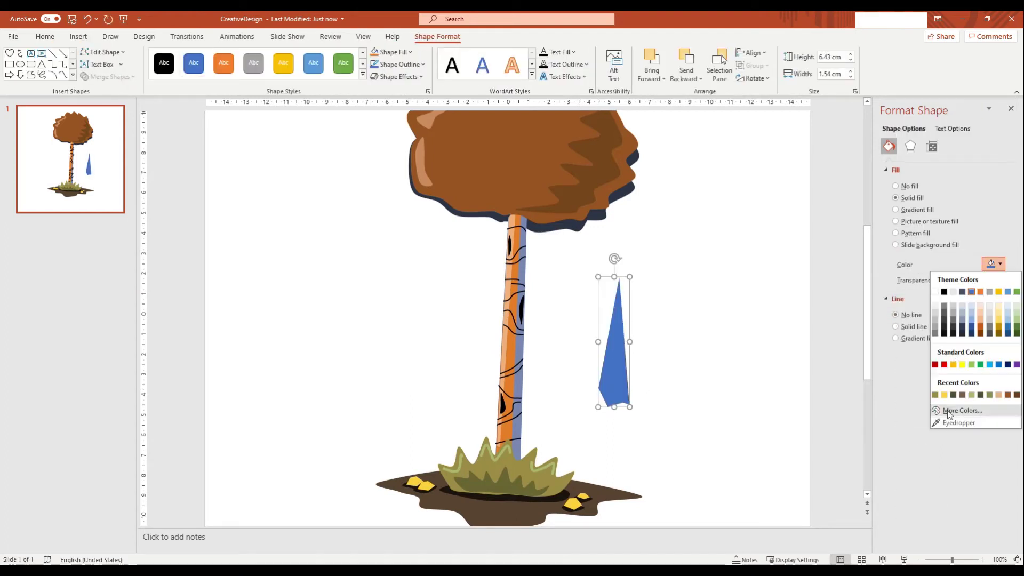
{"action": "left_click", "coordinate": [941, 413]}
{"action": "left_click", "coordinate": [388, 195]}
{"action": "left_click_drag", "start_coordinate": [388, 195], "coordinate": [429, 208]}
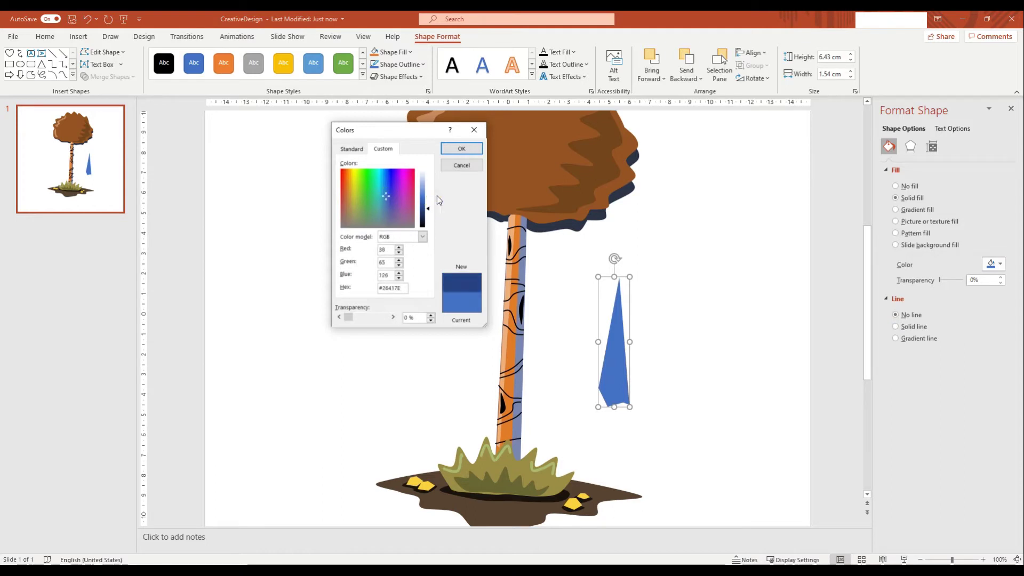
{"action": "left_click", "coordinate": [461, 148]}
Duplicate the blade into a row, group it into a clump, and shrink it onto the trunk base
{"action": "mouse_move", "coordinate": [612, 369]}
{"action": "left_mouse_down"}
{"action": "mouse_move", "coordinate": [576, 393]}
{"action": "mouse_move", "coordinate": [640, 410]}
{"action": "mouse_move", "coordinate": [685, 405]}
{"action": "mouse_move", "coordinate": [541, 398]}
{"action": "mouse_move", "coordinate": [733, 423]}
{"action": "left_mouse_up"}
{"action": "key", "text": "ctrl+a"}
{"action": "key", "text": "ctrl+g"}
{"action": "left_click_drag", "start_coordinate": [718, 378], "coordinate": [717, 392]}
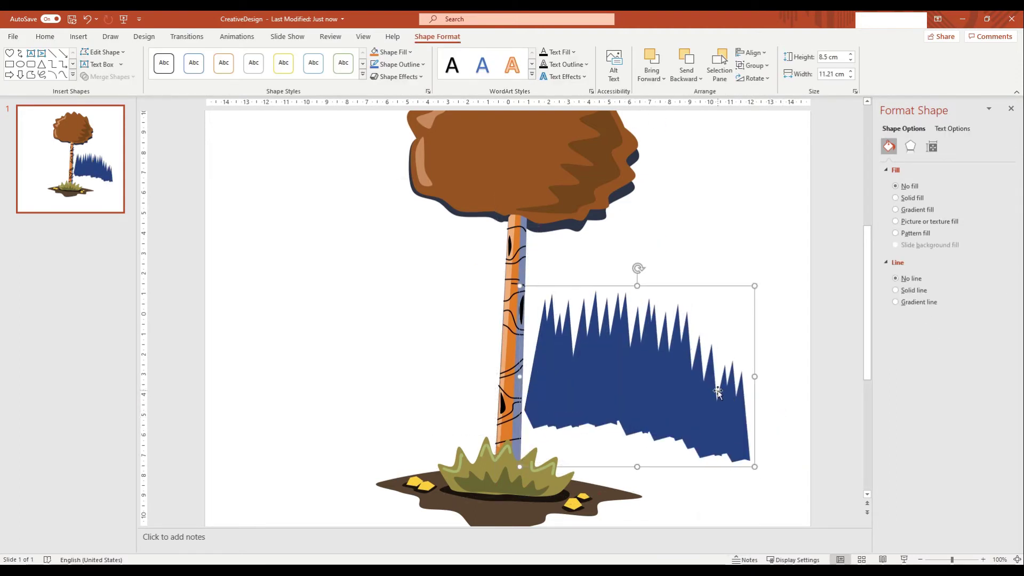
{"action": "mouse_move", "coordinate": [754, 285]}
{"action": "left_mouse_down"}
{"action": "mouse_move", "coordinate": [693, 325]}
{"action": "mouse_move", "coordinate": [708, 319]}
{"action": "left_mouse_up"}
{"action": "left_click_drag", "start_coordinate": [676, 395], "coordinate": [591, 463]}
Send the grass clumps behind the trunk on both sides of its base
{"action": "right_click", "coordinate": [590, 462]}
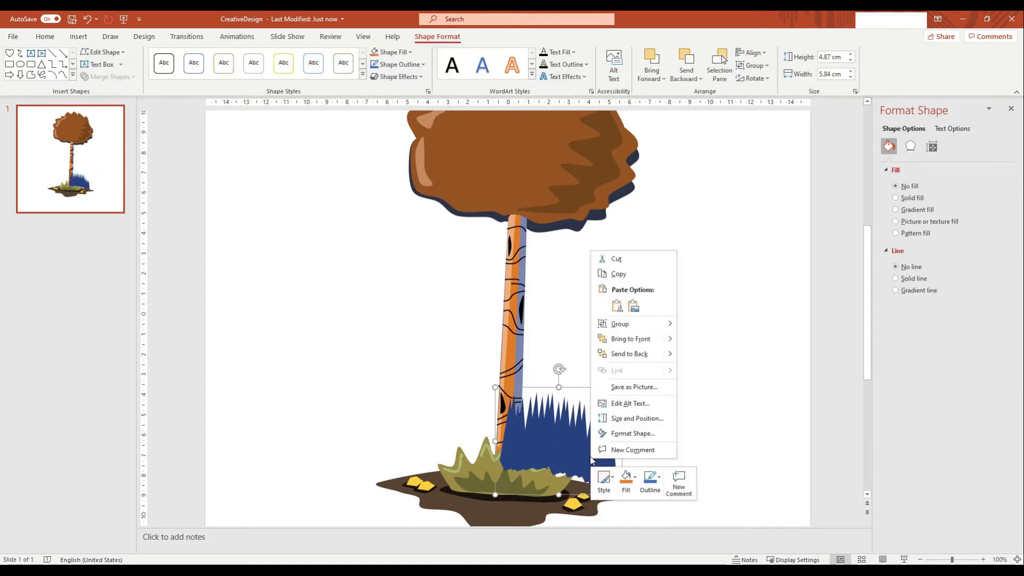
{"action": "left_click", "coordinate": [636, 352]}
{"action": "mouse_move", "coordinate": [597, 392]}
{"action": "left_mouse_down"}
{"action": "mouse_move", "coordinate": [621, 407]}
{"action": "mouse_move", "coordinate": [426, 355]}
{"action": "mouse_move", "coordinate": [274, 360]}
{"action": "mouse_move", "coordinate": [460, 390]}
{"action": "mouse_move", "coordinate": [376, 397]}
{"action": "mouse_move", "coordinate": [417, 405]}
{"action": "mouse_move", "coordinate": [421, 389]}
{"action": "mouse_move", "coordinate": [460, 397]}
{"action": "mouse_move", "coordinate": [490, 421]}
{"action": "left_mouse_up"}
{"action": "left_click", "coordinate": [685, 414]}
{"action": "scroll", "coordinate": [684, 414], "scroll_direction": "down", "scroll_amount": 1}
{"action": "right_click", "coordinate": [491, 421]}
{"action": "left_click", "coordinate": [536, 318]}
{"action": "left_click", "coordinate": [613, 384]}
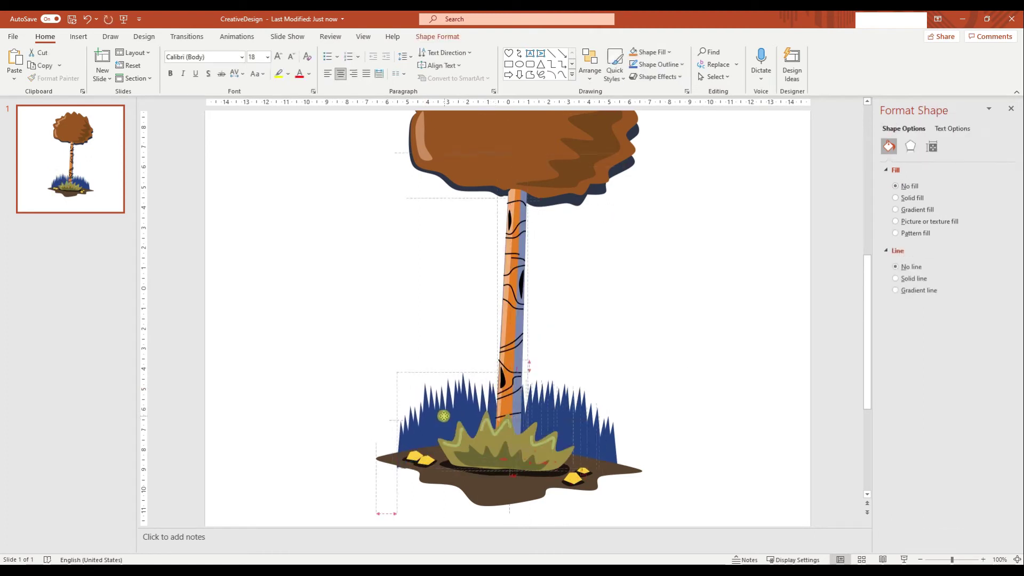
{"action": "scroll", "coordinate": [599, 412], "scroll_direction": "up", "scroll_amount": 3, "text": "ctrl"}
{"action": "scroll", "coordinate": [565, 375], "scroll_direction": "up", "scroll_amount": 2, "text": "ctrl"}
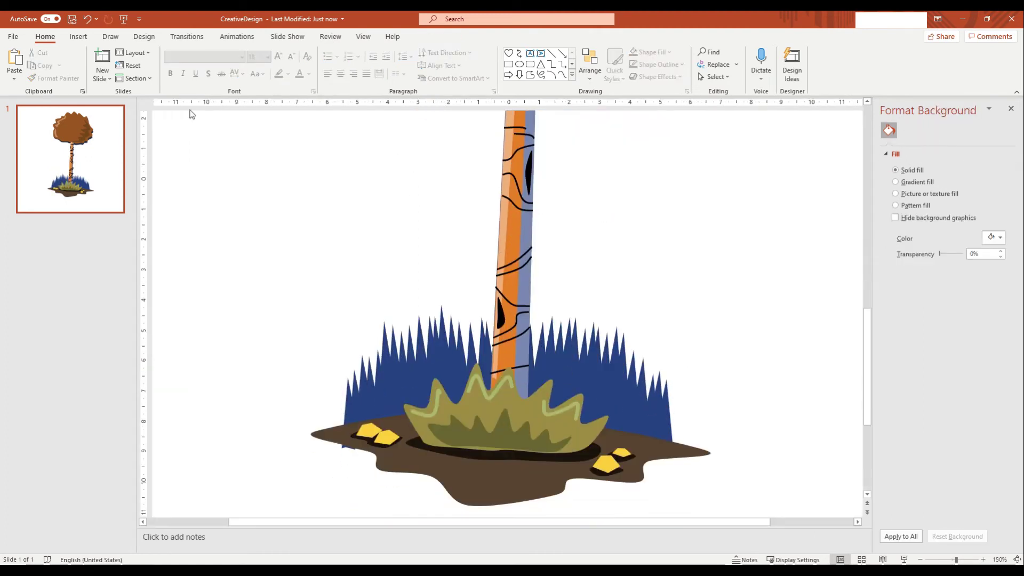
Choose the Freeform shape tool to draw a filler shape at the grass base
{"action": "left_click", "coordinate": [79, 37]}
{"action": "left_click", "coordinate": [170, 64]}
{"action": "left_click", "coordinate": [271, 155]}
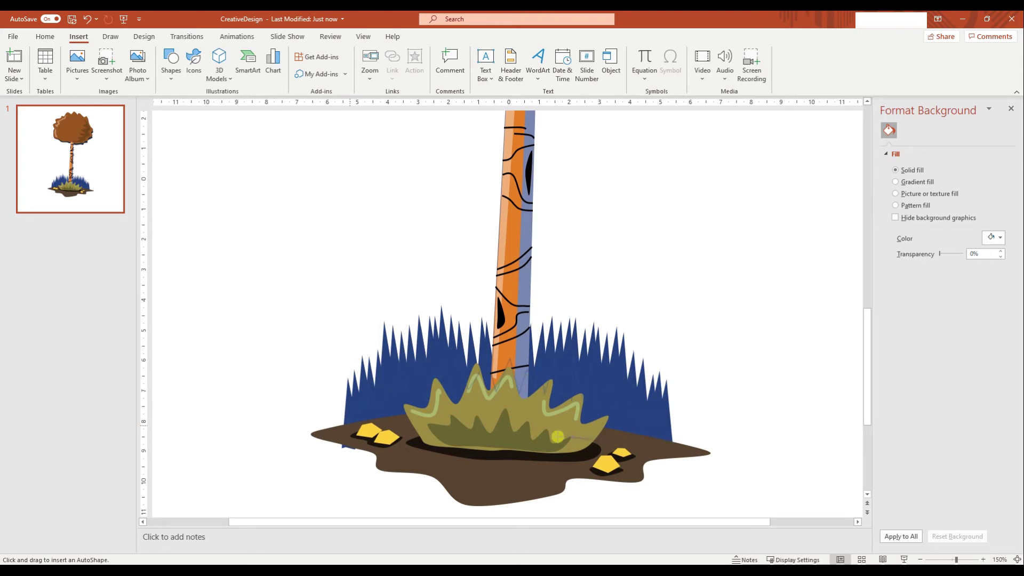
Draw a filler shape over the grass base with no outline and a dark navy fill
{"action": "left_click", "coordinate": [345, 445]}
{"action": "left_click", "coordinate": [993, 264]}
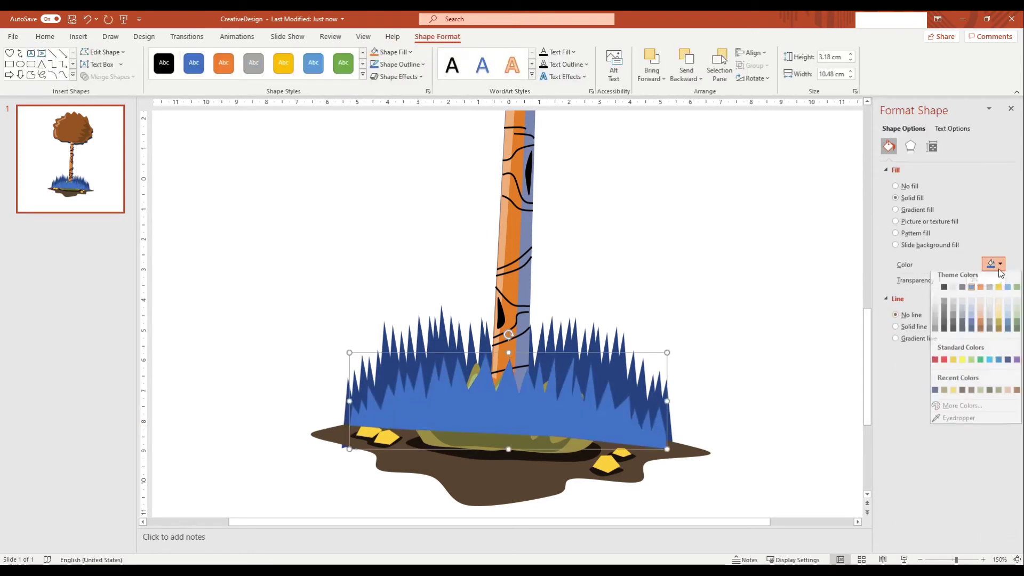
{"action": "left_click", "coordinate": [895, 314]}
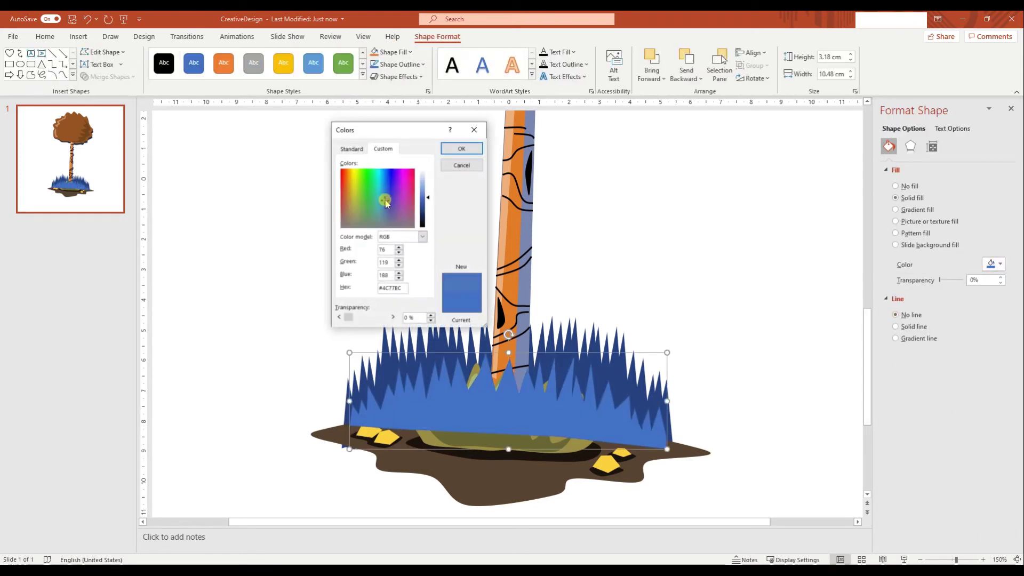
{"action": "left_click", "coordinate": [429, 204]}
{"action": "left_click_drag", "start_coordinate": [429, 205], "coordinate": [428, 213]}
{"action": "left_click", "coordinate": [461, 148]}
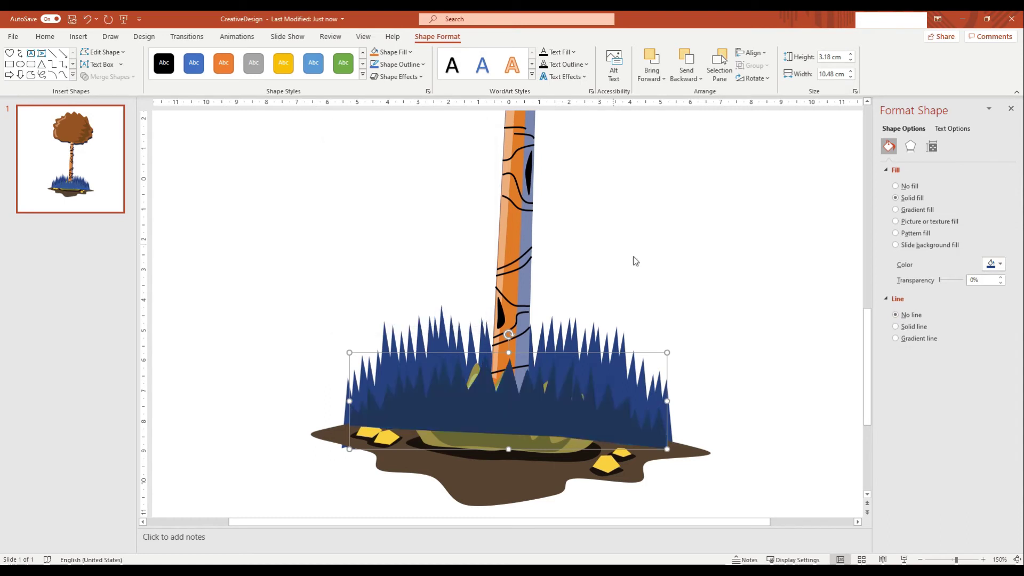
{"action": "left_click", "coordinate": [999, 264]}
{"action": "left_click", "coordinate": [949, 411]}
{"action": "left_click", "coordinate": [461, 148]}
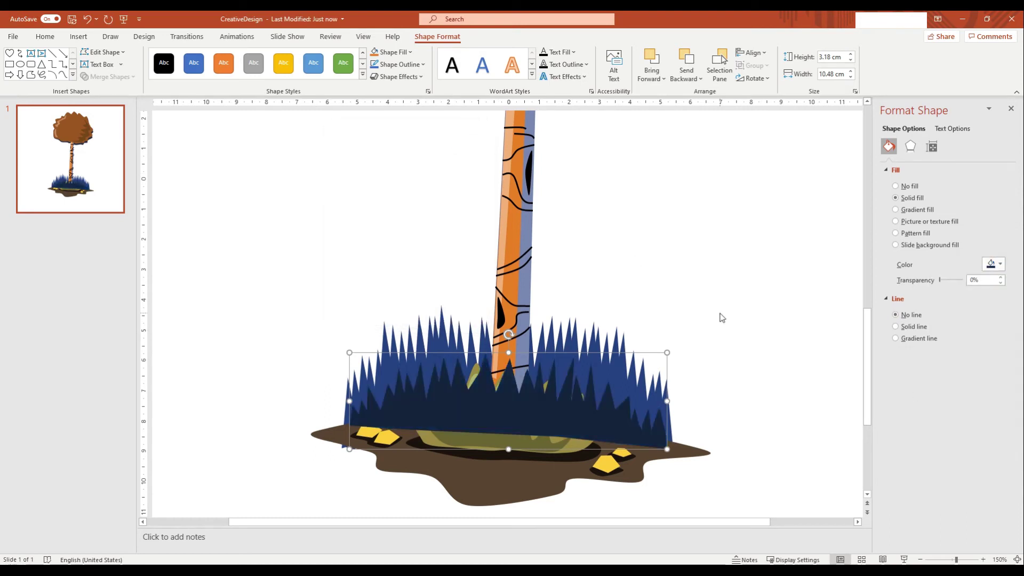
{"action": "left_click", "coordinate": [716, 354]}
Bring the olive bush in front of the grass and reposition the dirt ground beneath it
{"action": "left_click", "coordinate": [617, 427]}
{"action": "right_click", "coordinate": [616, 427]}
{"action": "left_click", "coordinate": [669, 311]}
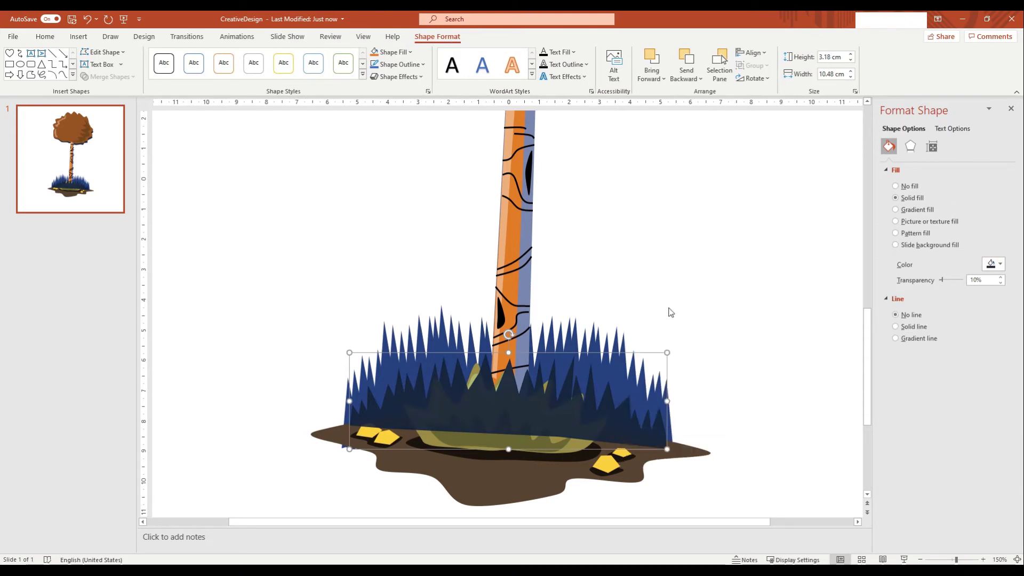
{"action": "right_click", "coordinate": [454, 342]}
{"action": "key", "text": "Escape"}
{"action": "key", "text": "Escape"}
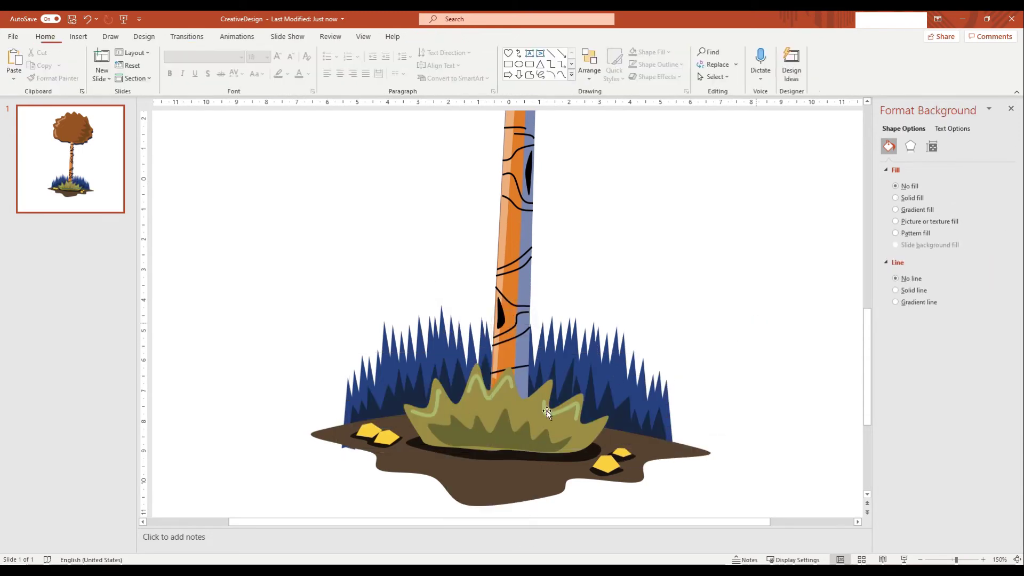
{"action": "left_click_drag", "start_coordinate": [395, 404], "coordinate": [415, 410]}
{"action": "key", "text": "Escape"}
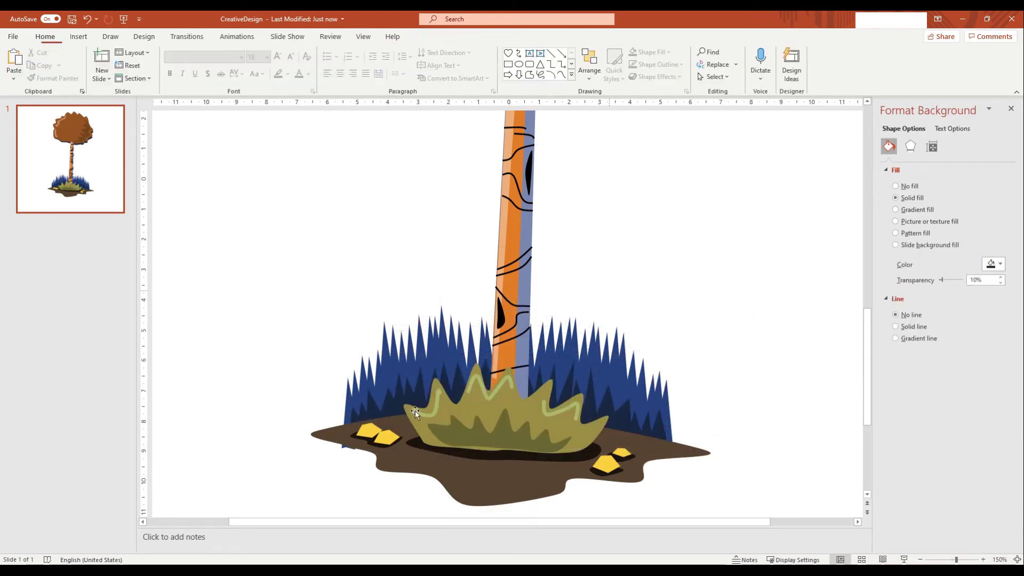
{"action": "left_click", "coordinate": [352, 413]}
{"action": "mouse_move", "coordinate": [506, 509]}
{"action": "left_mouse_down"}
{"action": "mouse_move", "coordinate": [519, 474]}
{"action": "mouse_move", "coordinate": [514, 494]}
{"action": "left_mouse_up"}
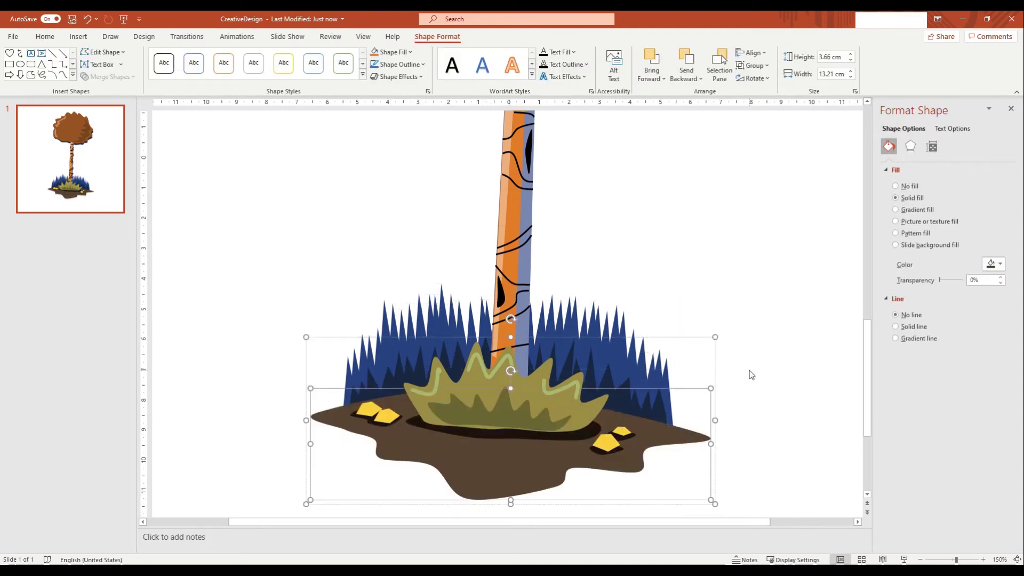
{"action": "left_click", "coordinate": [650, 417]}
{"action": "scroll", "coordinate": [650, 417], "scroll_direction": "down", "scroll_amount": 5}
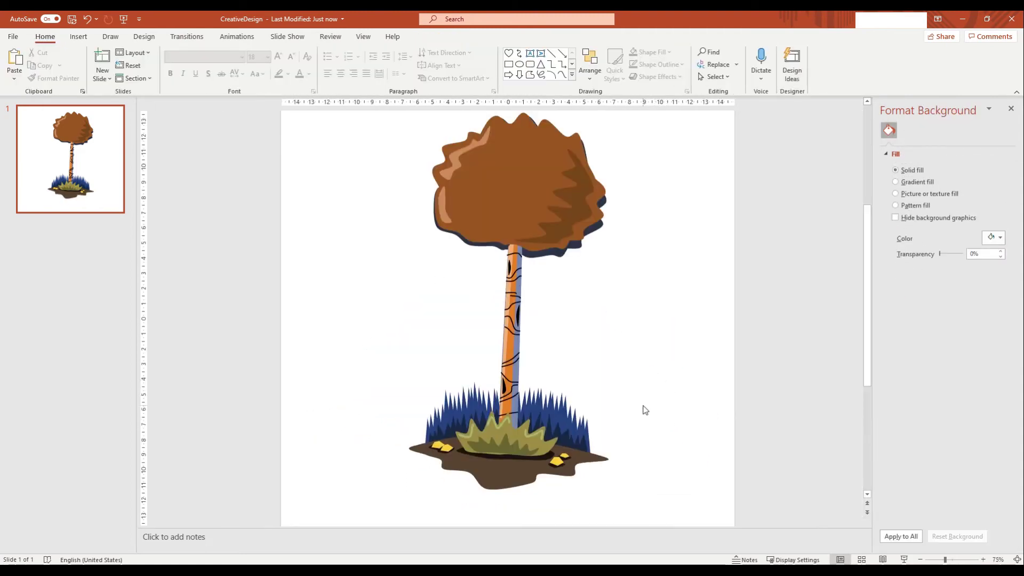
Draw a curved leaf shape to the left of the tree
{"action": "left_click", "coordinate": [79, 36]}
{"action": "left_click", "coordinate": [170, 63]}
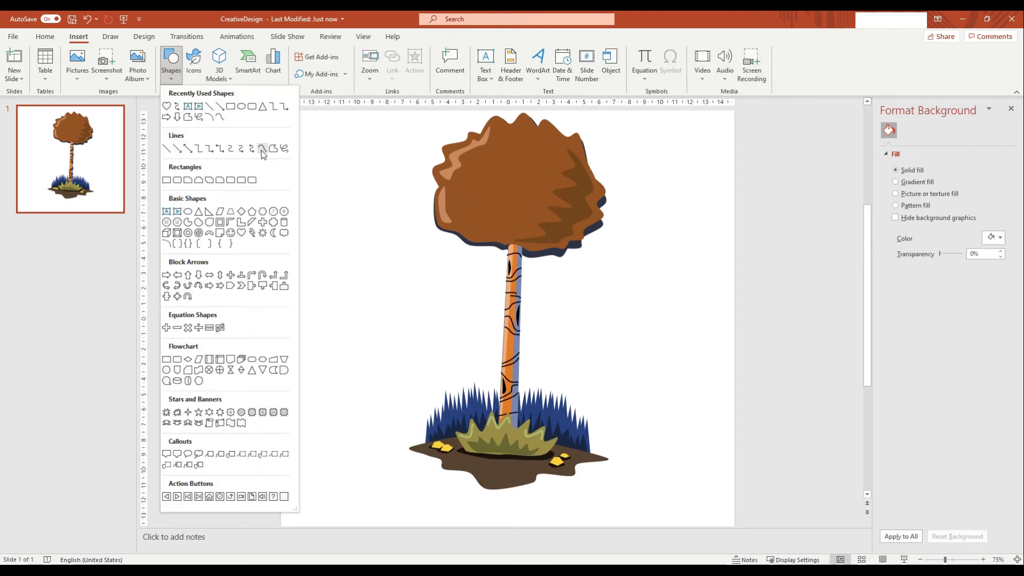
{"action": "left_click", "coordinate": [261, 150]}
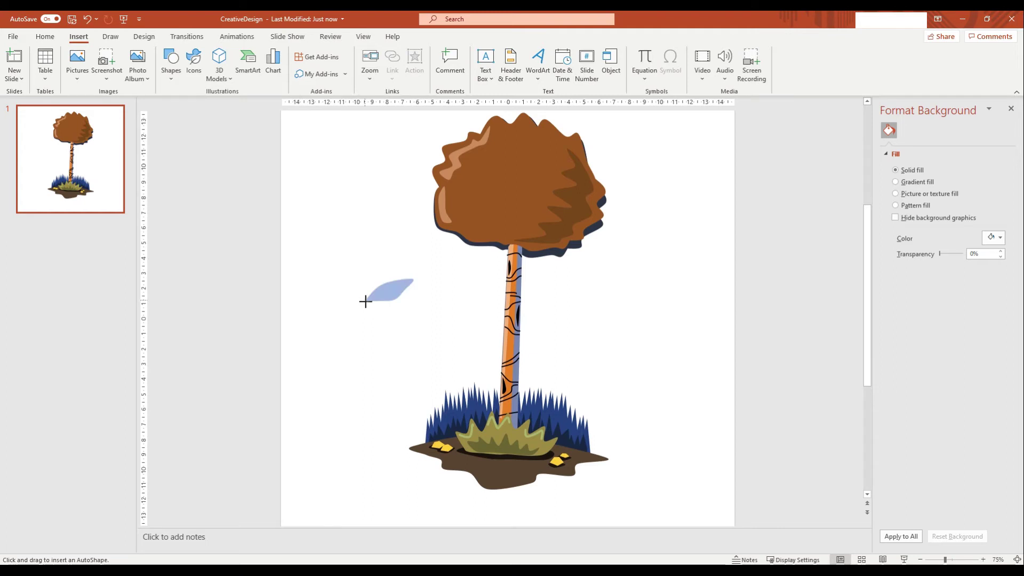
{"action": "left_click_drag", "start_coordinate": [365, 301], "coordinate": [366, 302]}
{"action": "scroll", "coordinate": [400, 304], "scroll_direction": "up", "scroll_amount": 3}
{"action": "scroll", "coordinate": [400, 304], "scroll_direction": "up", "scroll_amount": 4}
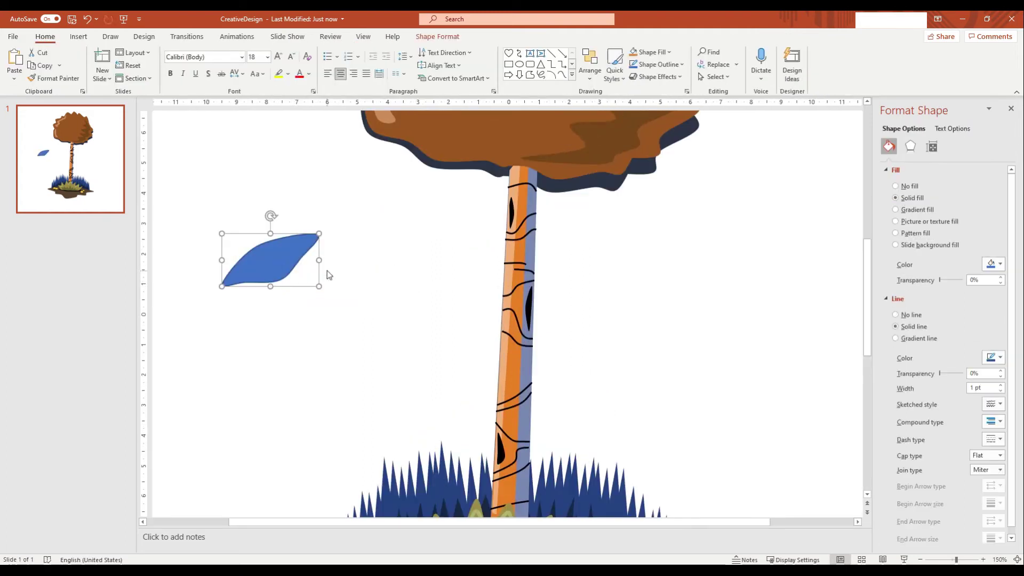
Remove the leaf's outline and fill it with a custom golden brown
{"action": "left_click", "coordinate": [895, 315]}
{"action": "left_click", "coordinate": [1000, 264]}
{"action": "left_click", "coordinate": [947, 421]}
{"action": "left_click", "coordinate": [505, 139]}
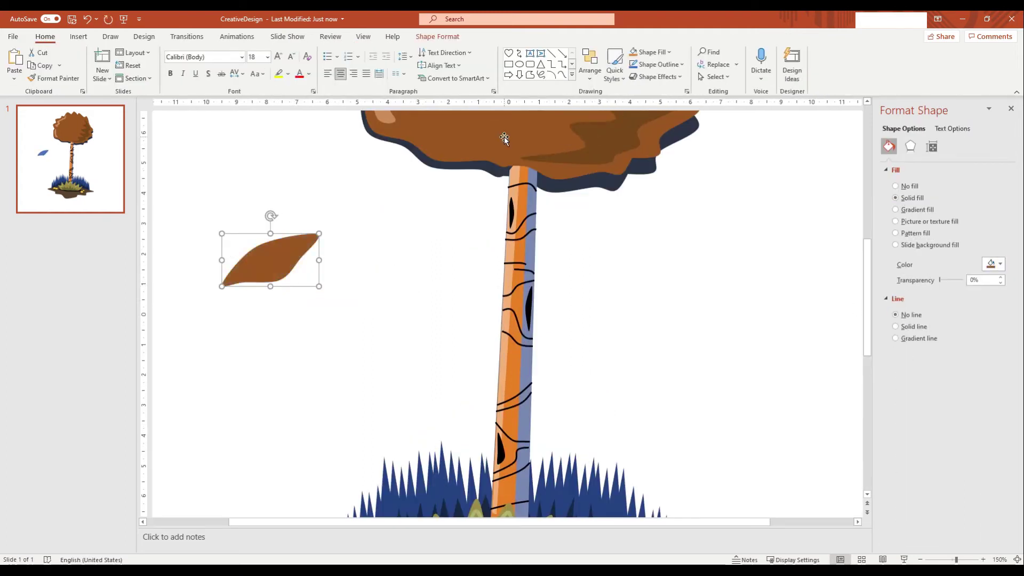
{"action": "left_click", "coordinate": [997, 263]}
{"action": "left_click", "coordinate": [949, 411]}
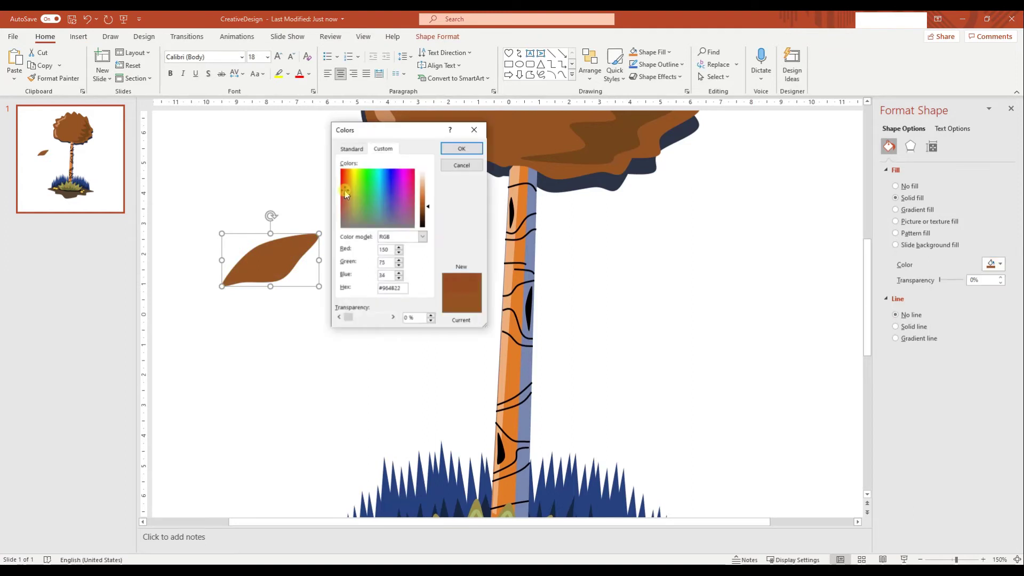
{"action": "left_click", "coordinate": [345, 193]}
{"action": "left_click", "coordinate": [423, 205]}
{"action": "left_click", "coordinate": [461, 148]}
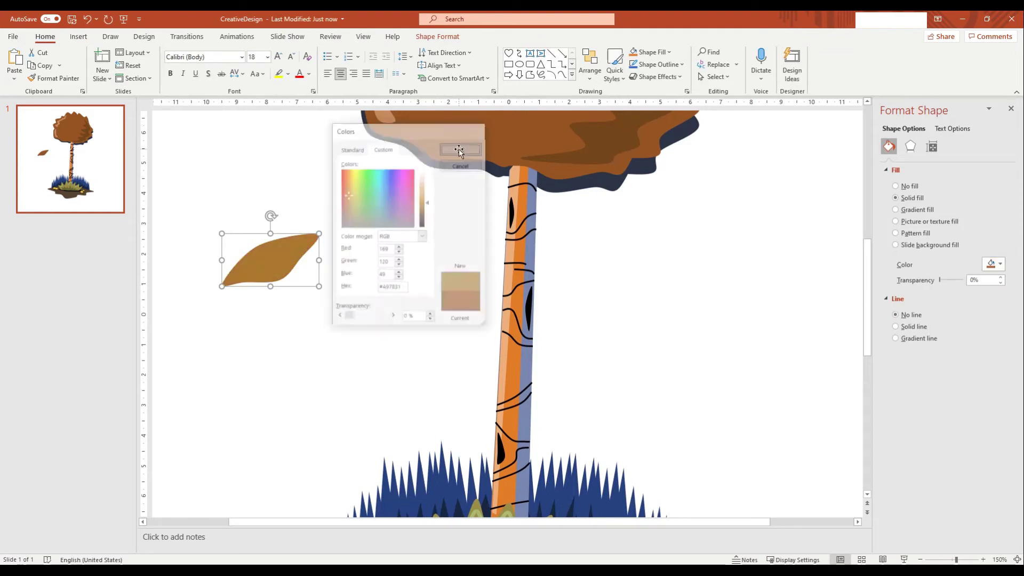
Draw a curved vein along the leaf with a darker line colour
{"action": "left_click", "coordinate": [78, 36]}
{"action": "left_click", "coordinate": [171, 64]}
{"action": "left_click", "coordinate": [188, 232]}
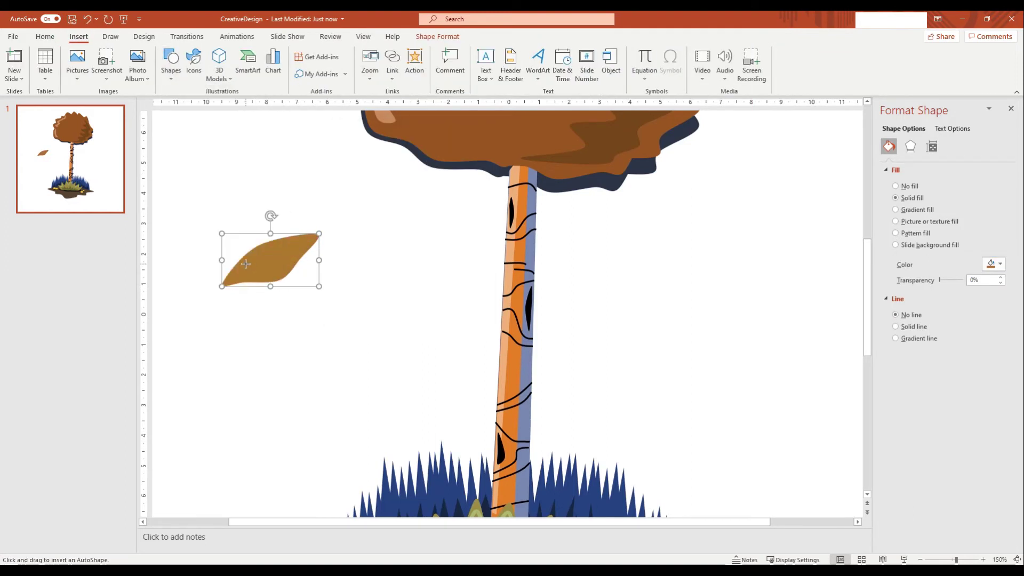
{"action": "key", "text": "Escape"}
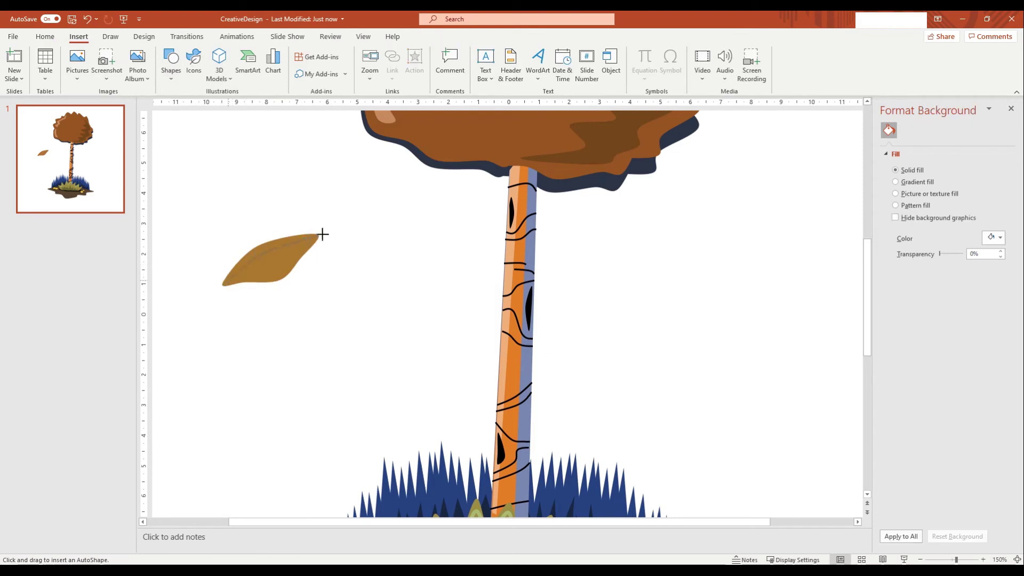
{"action": "double_click", "coordinate": [346, 224]}
{"action": "left_click", "coordinate": [992, 322]}
{"action": "left_click", "coordinate": [1005, 358]}
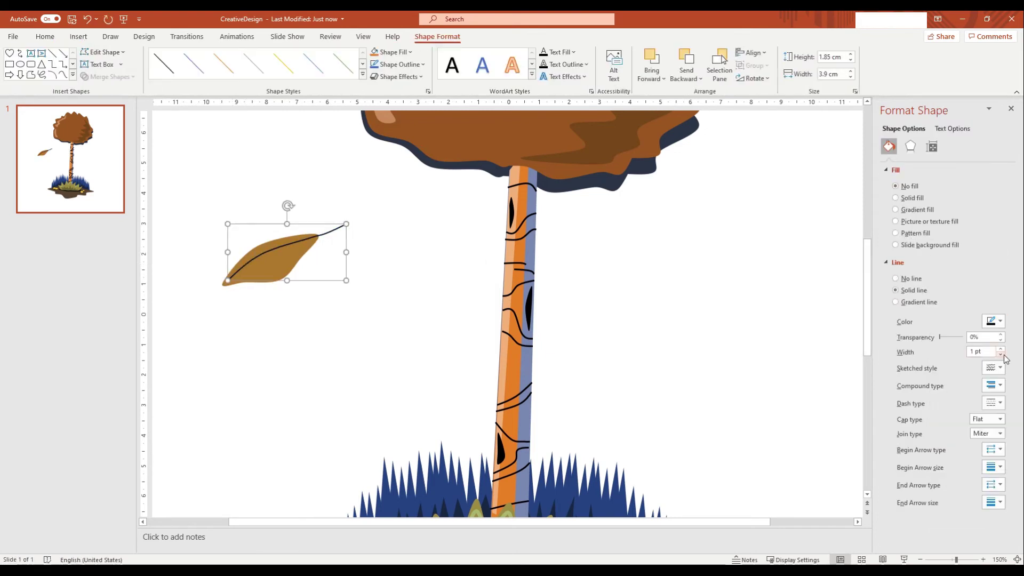
{"action": "left_click", "coordinate": [414, 327]}
Group the leaf and vein, shrink it to 1.64 × 2.54 cm, and place it beside the trunk
{"action": "left_click_drag", "start_coordinate": [414, 327], "coordinate": [214, 198]}
{"action": "right_click", "coordinate": [268, 235]}
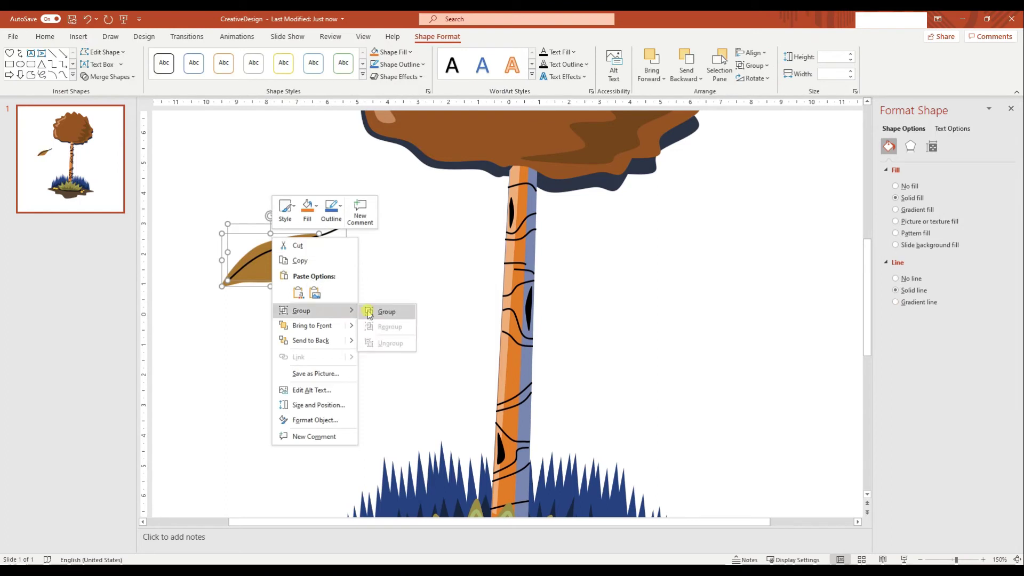
{"action": "left_click", "coordinate": [384, 310]}
{"action": "left_click_drag", "start_coordinate": [218, 290], "coordinate": [258, 269]}
{"action": "left_click_drag", "start_coordinate": [308, 248], "coordinate": [325, 287]}
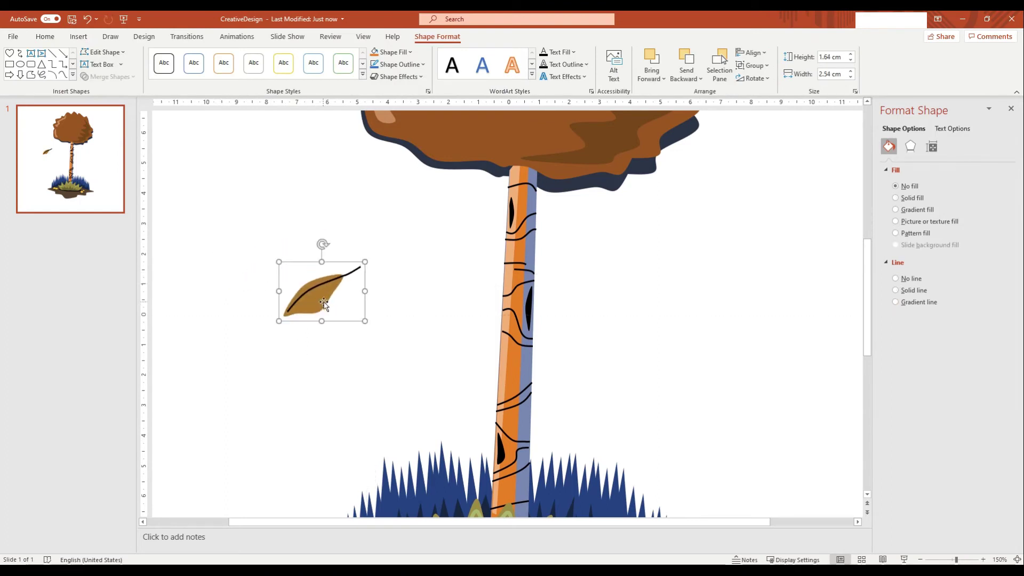
{"action": "scroll", "coordinate": [413, 293], "scroll_direction": "down", "scroll_amount": 5}
{"action": "left_click_drag", "start_coordinate": [414, 319], "coordinate": [430, 331]}
{"action": "left_click", "coordinate": [443, 306]}
Draw a thin looping curve from the leaf around the trunk as a wind swirl
{"action": "left_click", "coordinate": [79, 36]}
{"action": "left_click", "coordinate": [171, 64]}
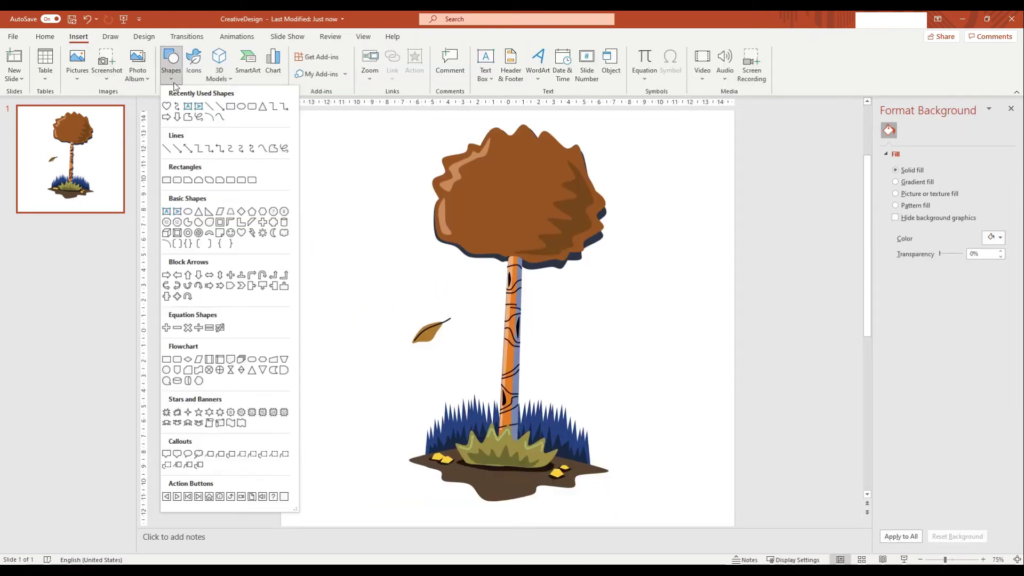
{"action": "left_click", "coordinate": [257, 146]}
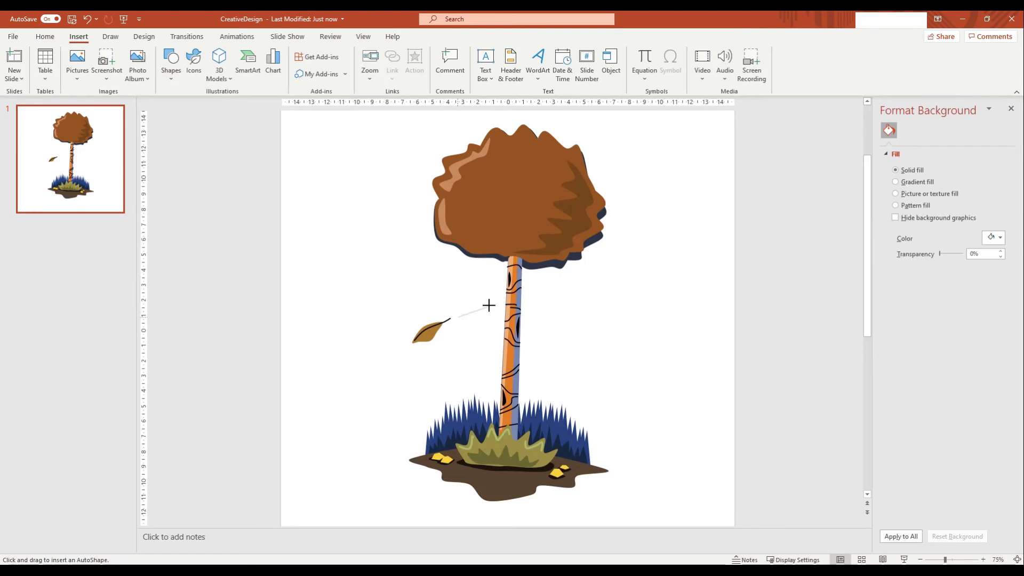
{"action": "double_click", "coordinate": [591, 249]}
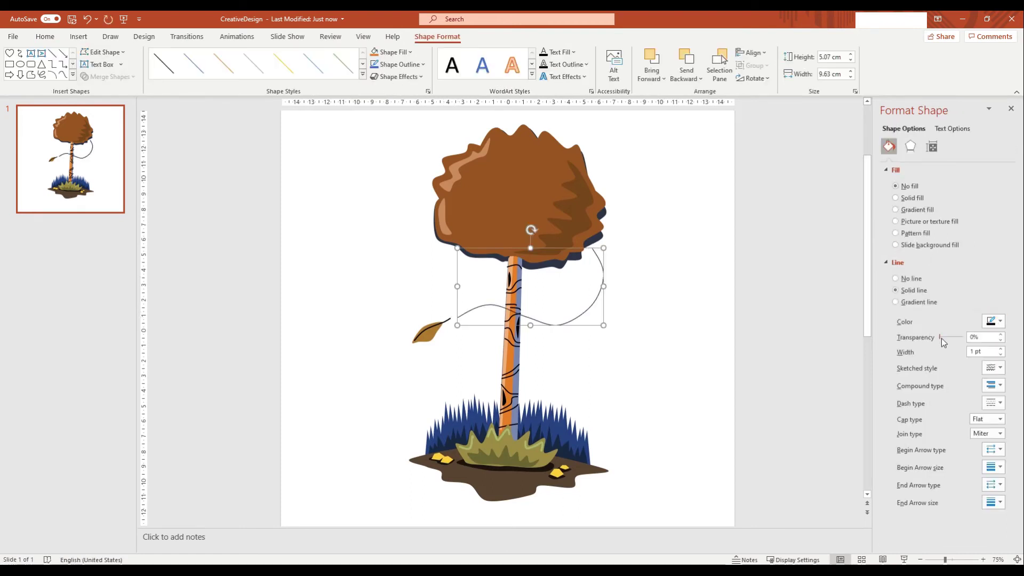
{"action": "left_click", "coordinate": [715, 379]}
{"action": "scroll", "coordinate": [635, 372], "scroll_direction": "down", "scroll_amount": 1}
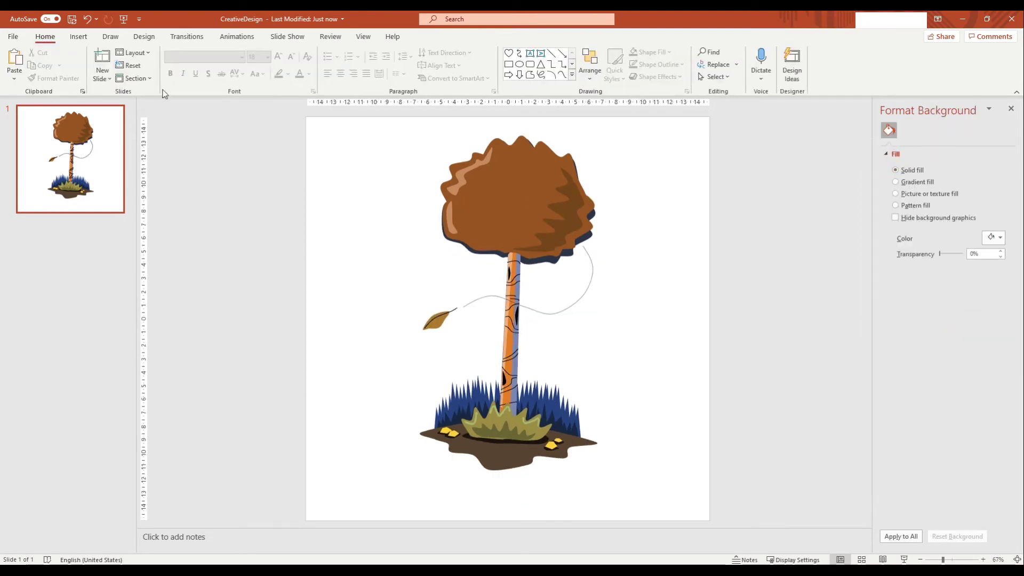
{"action": "left_click", "coordinate": [79, 36]}
{"action": "left_click", "coordinate": [171, 64]}
{"action": "left_click", "coordinate": [170, 109]}
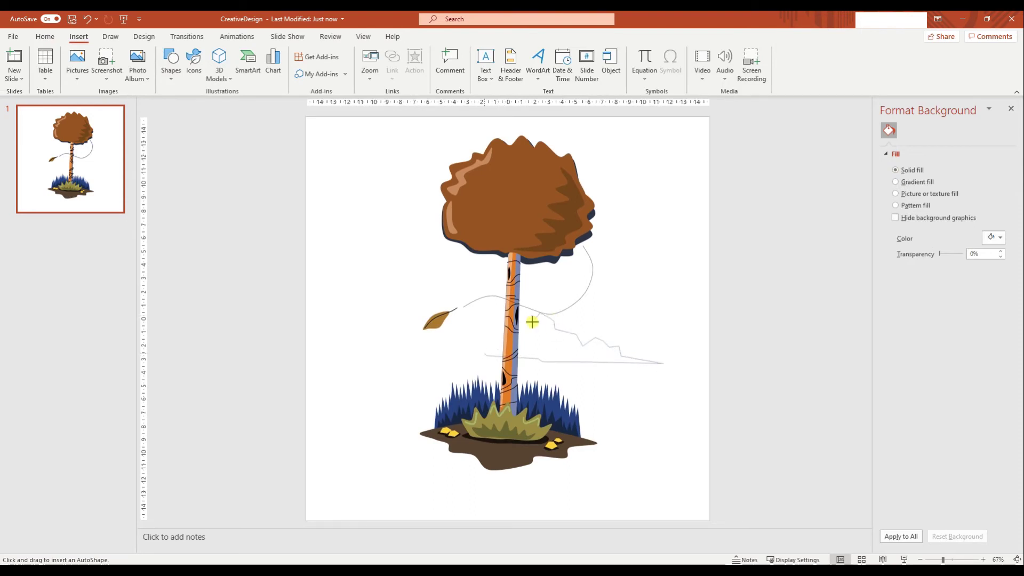
Close the first cloud, give it a light-blue gradient fill with no outline, and remove the middle stop
{"action": "double_click", "coordinate": [486, 354]}
{"action": "left_click_drag", "start_coordinate": [565, 343], "coordinate": [548, 349]}
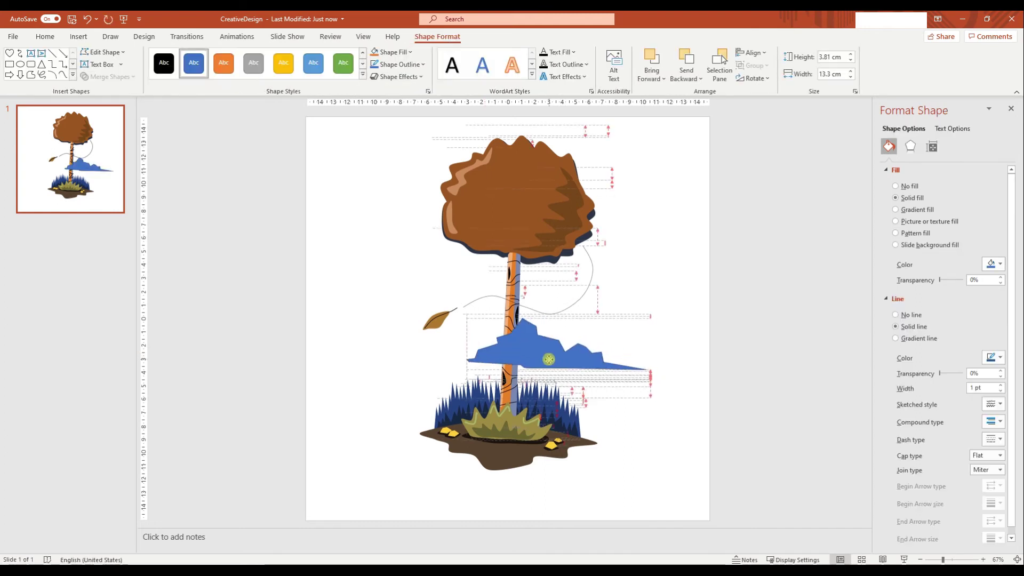
{"action": "left_click", "coordinate": [993, 357]}
{"action": "left_click", "coordinate": [923, 209]}
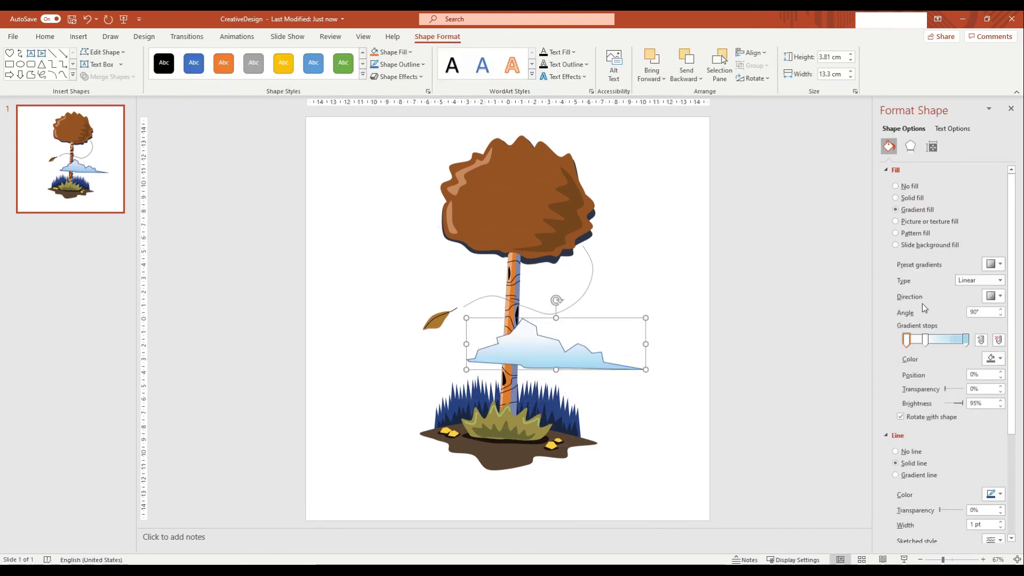
{"action": "left_click", "coordinate": [896, 452]}
{"action": "left_click_drag", "start_coordinate": [930, 344], "coordinate": [930, 373]}
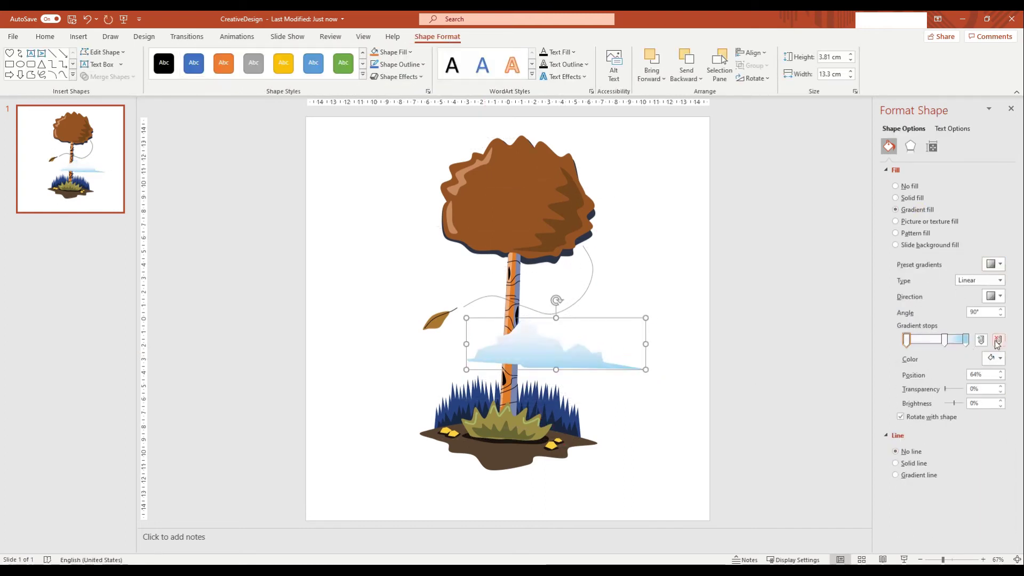
Set the right gradient stop to light sky blue #9ED5F0 and nudge the cloud into place
{"action": "left_click", "coordinate": [965, 340]}
{"action": "left_click", "coordinate": [993, 357]}
{"action": "left_click", "coordinate": [962, 504]}
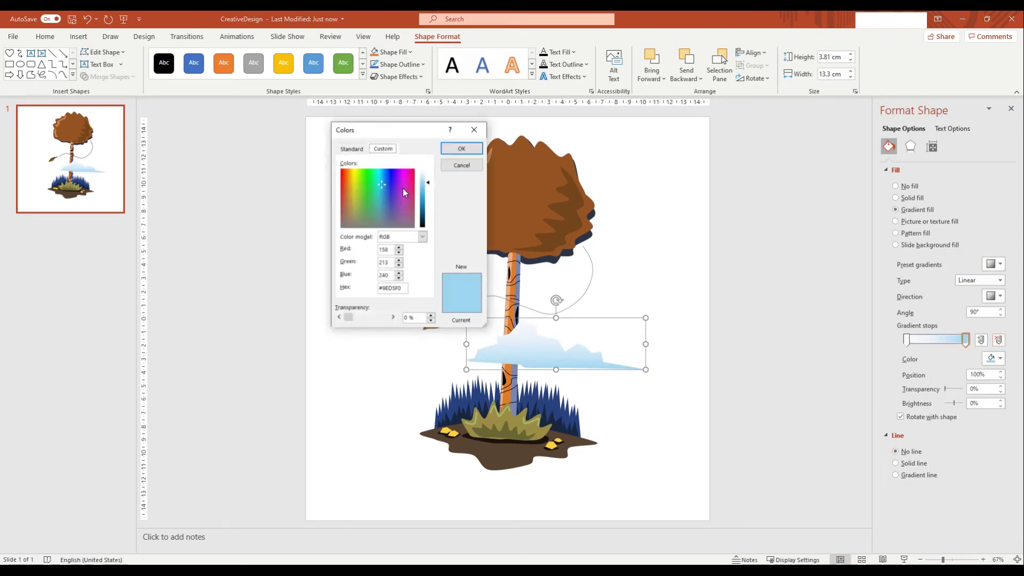
{"action": "left_click", "coordinate": [422, 182]}
{"action": "left_click", "coordinate": [459, 149]}
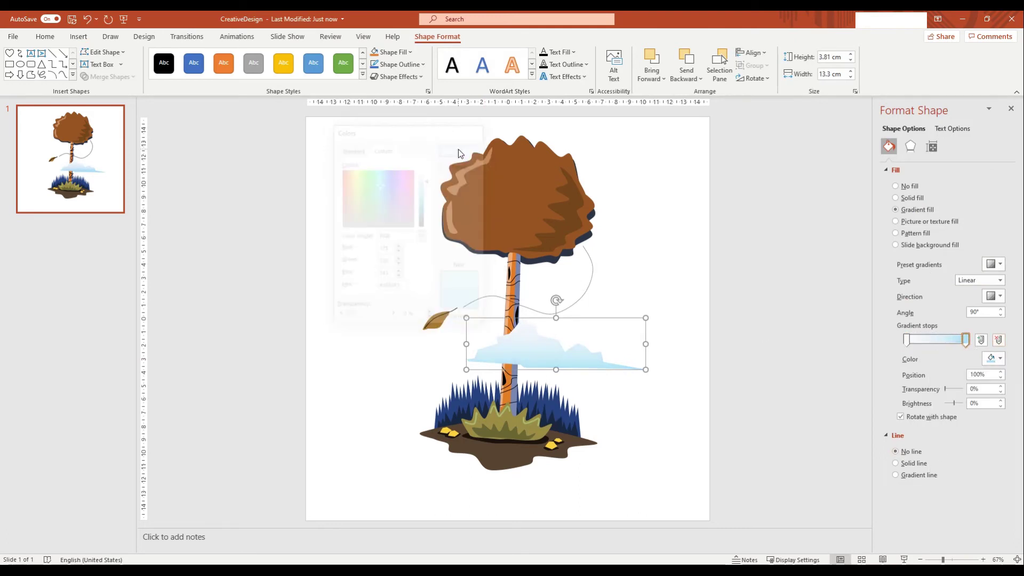
{"action": "left_click_drag", "start_coordinate": [587, 354], "coordinate": [583, 351]}
Draw a second freeform cloud right of the trunk and begin a third left of the canopy
{"action": "left_click", "coordinate": [78, 36]}
{"action": "left_click", "coordinate": [171, 64]}
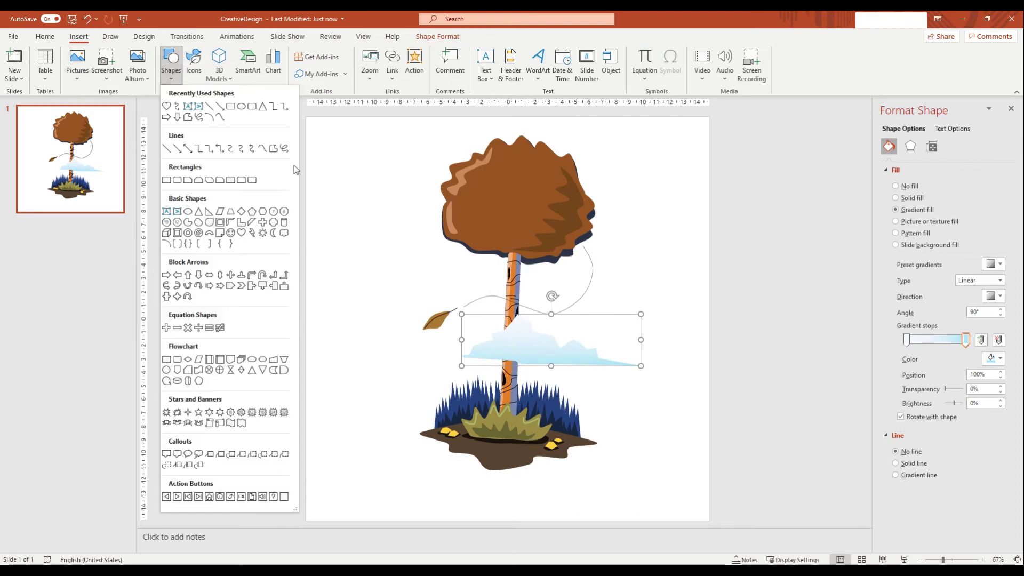
{"action": "left_click", "coordinate": [262, 148]}
{"action": "left_click", "coordinate": [171, 64]}
{"action": "left_click", "coordinate": [262, 148]}
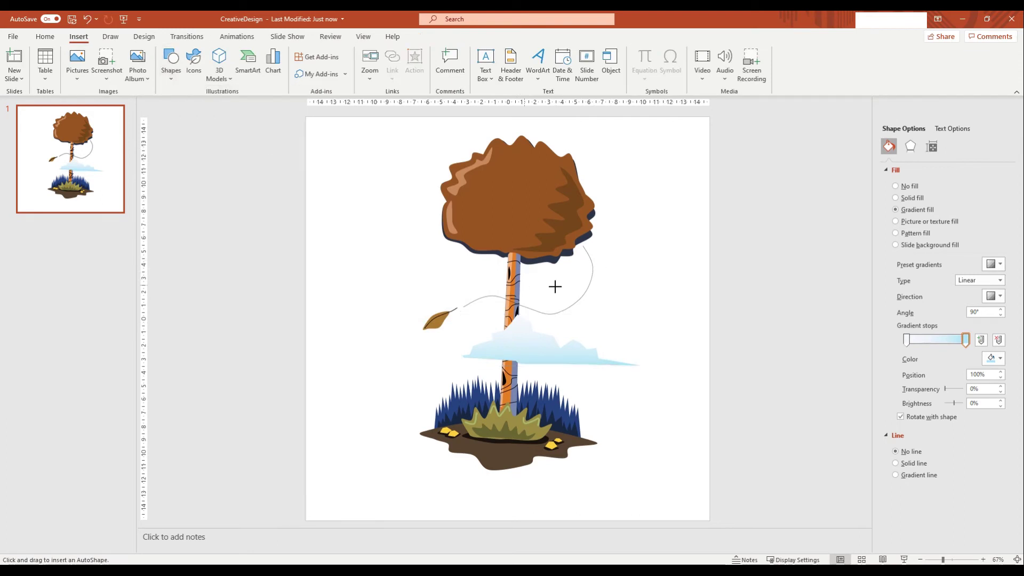
{"action": "left_click_drag", "start_coordinate": [525, 285], "coordinate": [632, 295]}
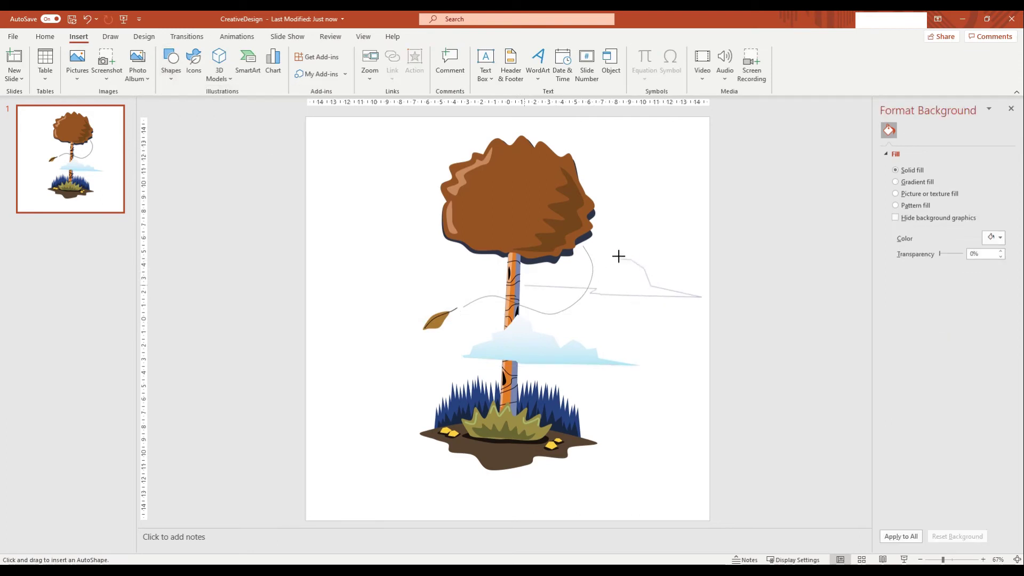
{"action": "left_click", "coordinate": [526, 279]}
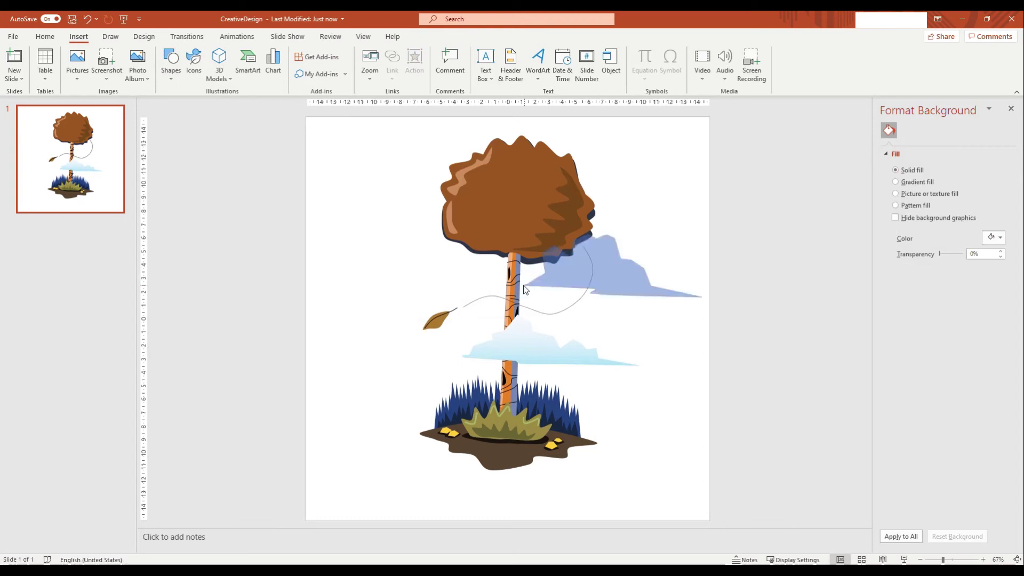
{"action": "left_click", "coordinate": [273, 148]}
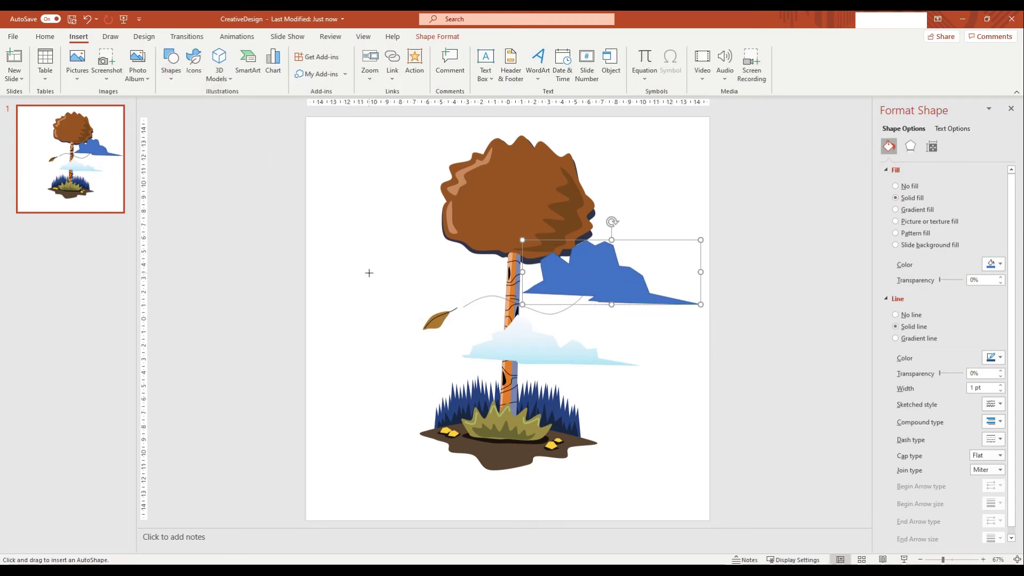
{"action": "left_click", "coordinate": [334, 262]}
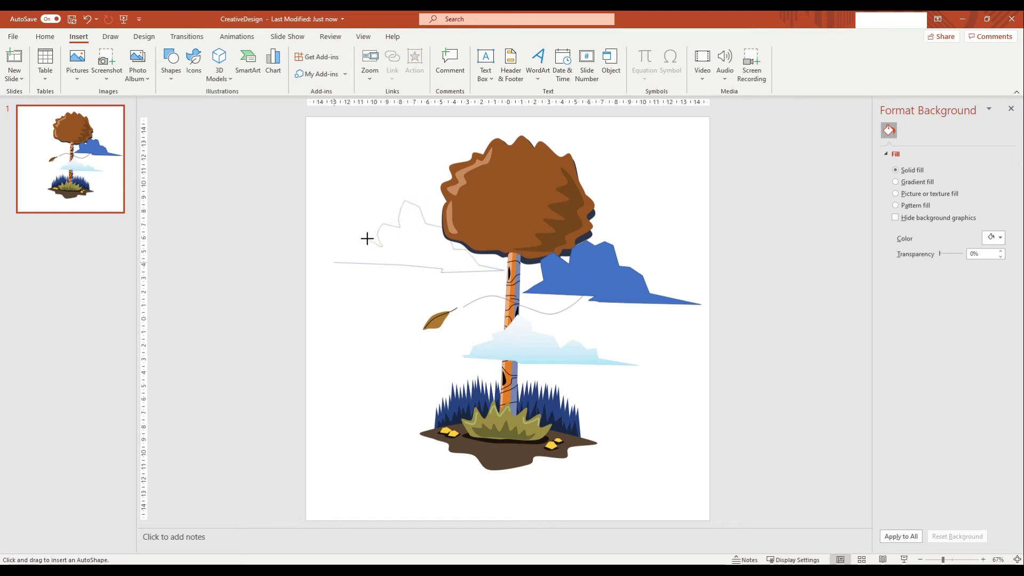
Delete the unwanted outline and scribble a new closed cloud left of the tree
{"action": "double_click", "coordinate": [345, 262]}
{"action": "key", "text": "Delete"}
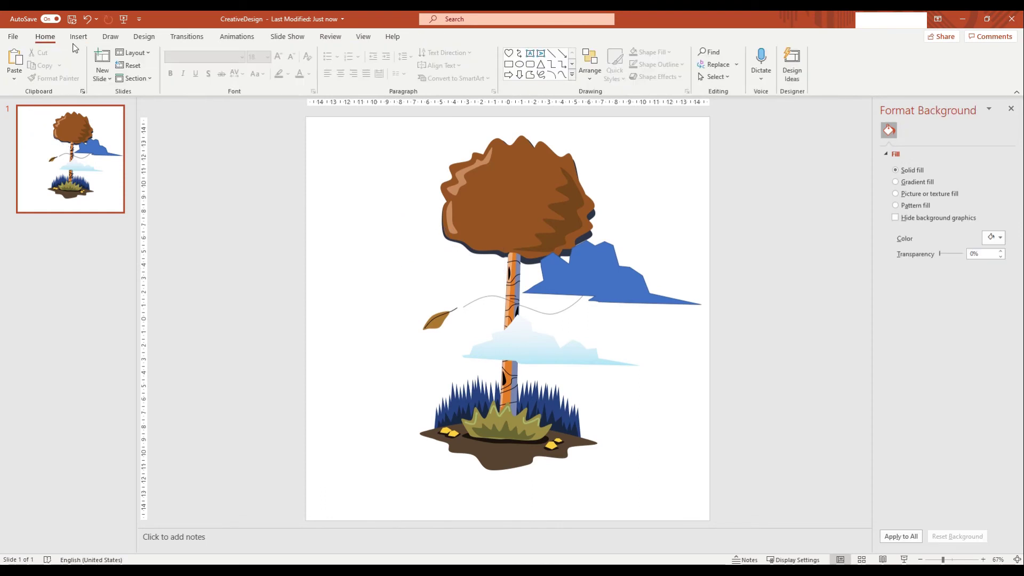
{"action": "left_click", "coordinate": [78, 36]}
{"action": "left_click", "coordinate": [171, 64]}
{"action": "left_click", "coordinate": [273, 148]}
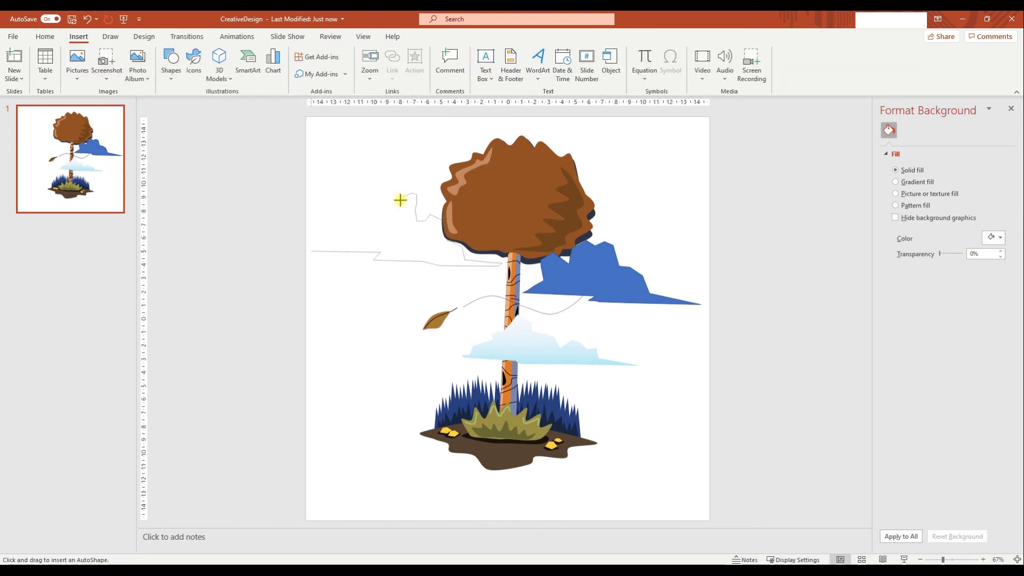
{"action": "left_click_drag", "start_coordinate": [376, 221], "coordinate": [346, 220]}
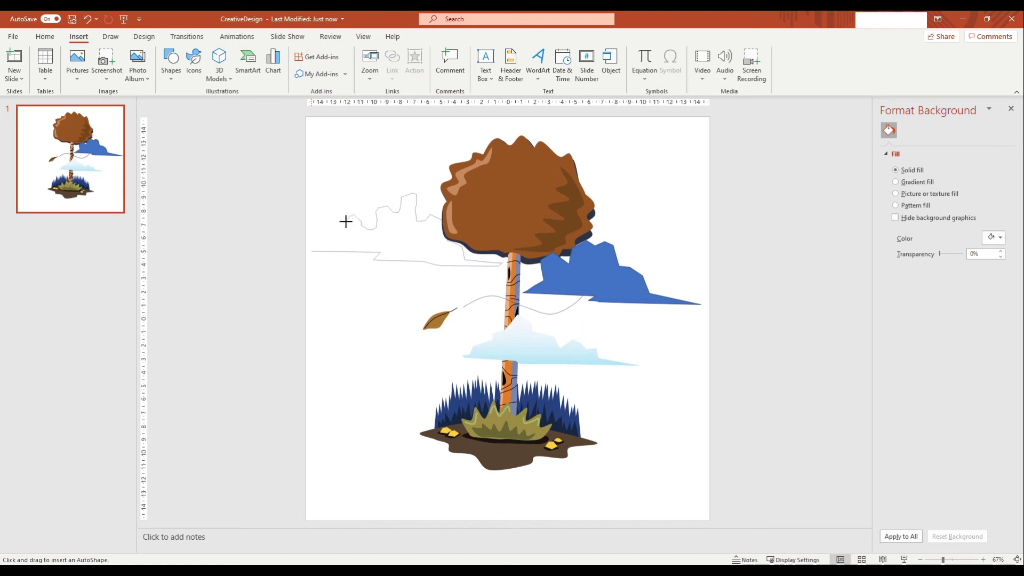
{"action": "left_click", "coordinate": [311, 251]}
Shrink the new blue cloud, move it toward the trunk, and reorder the right cloud
{"action": "left_click_drag", "start_coordinate": [311, 192], "coordinate": [354, 209]}
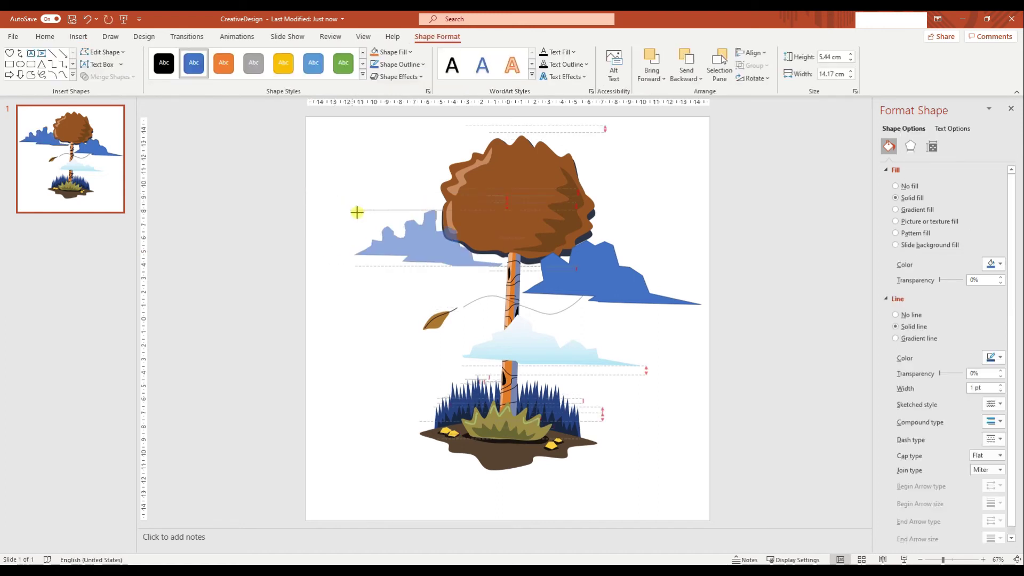
{"action": "left_click_drag", "start_coordinate": [427, 252], "coordinate": [466, 282]}
{"action": "right_click", "coordinate": [467, 281]}
{"action": "left_click", "coordinate": [500, 310]}
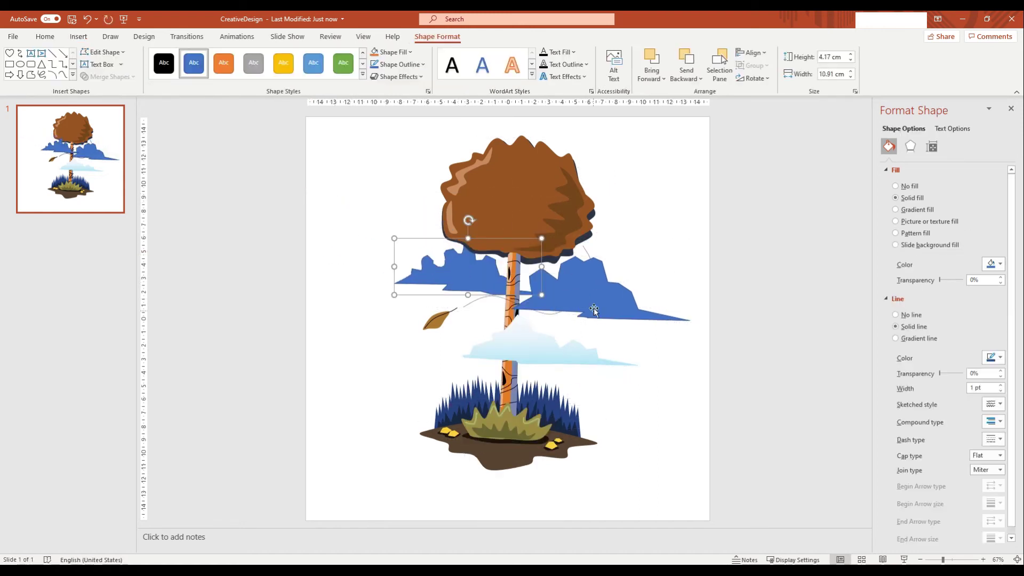
{"action": "left_click", "coordinate": [597, 308]}
{"action": "right_click", "coordinate": [598, 311]}
{"action": "left_click", "coordinate": [640, 190]}
Send the left blue cloud behind the tree and position both blue clouds beside the trunk
{"action": "left_click", "coordinate": [454, 278]}
{"action": "right_click", "coordinate": [454, 279]}
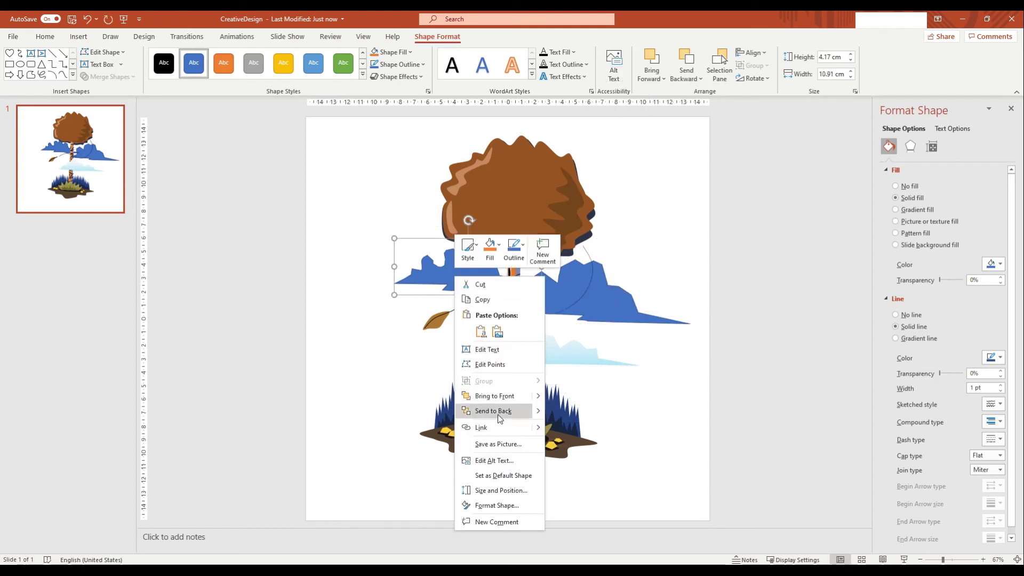
{"action": "left_click", "coordinate": [491, 409]}
{"action": "left_click_drag", "start_coordinate": [401, 295], "coordinate": [391, 303]}
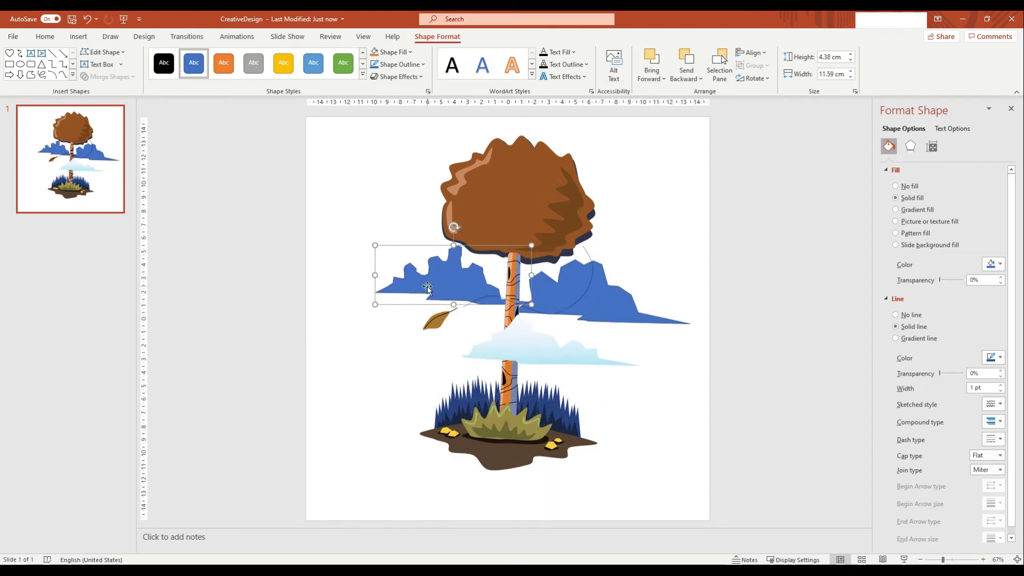
{"action": "left_click", "coordinate": [623, 303]}
{"action": "left_click_drag", "start_coordinate": [624, 304], "coordinate": [605, 314]}
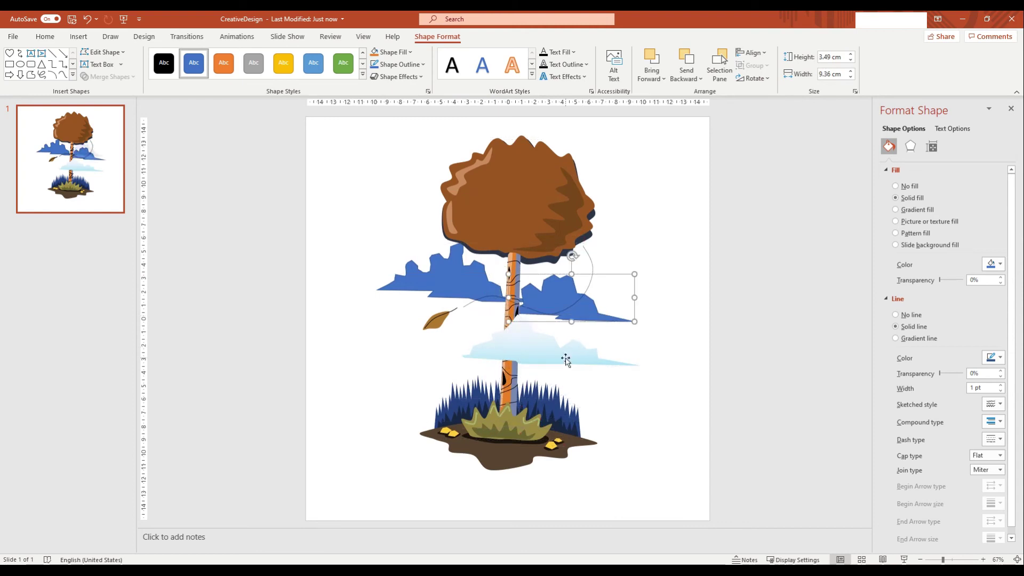
Shrink the light-blue gradient cloud and Format Paint its fill onto both blue clouds
{"action": "left_click", "coordinate": [606, 372]}
{"action": "left_click_drag", "start_coordinate": [618, 371], "coordinate": [569, 359]}
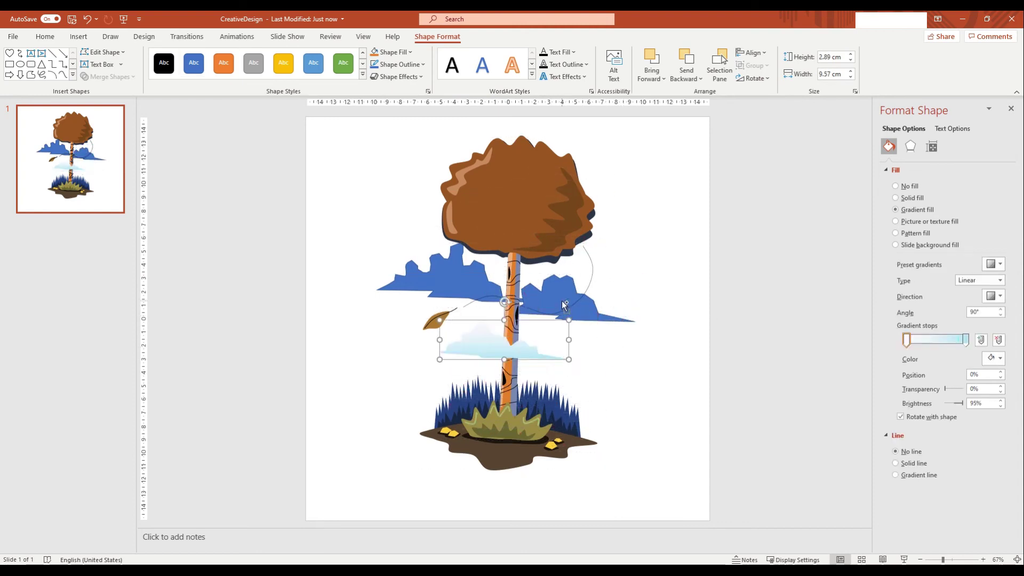
{"action": "left_click", "coordinate": [45, 36]}
{"action": "double_click", "coordinate": [53, 77]}
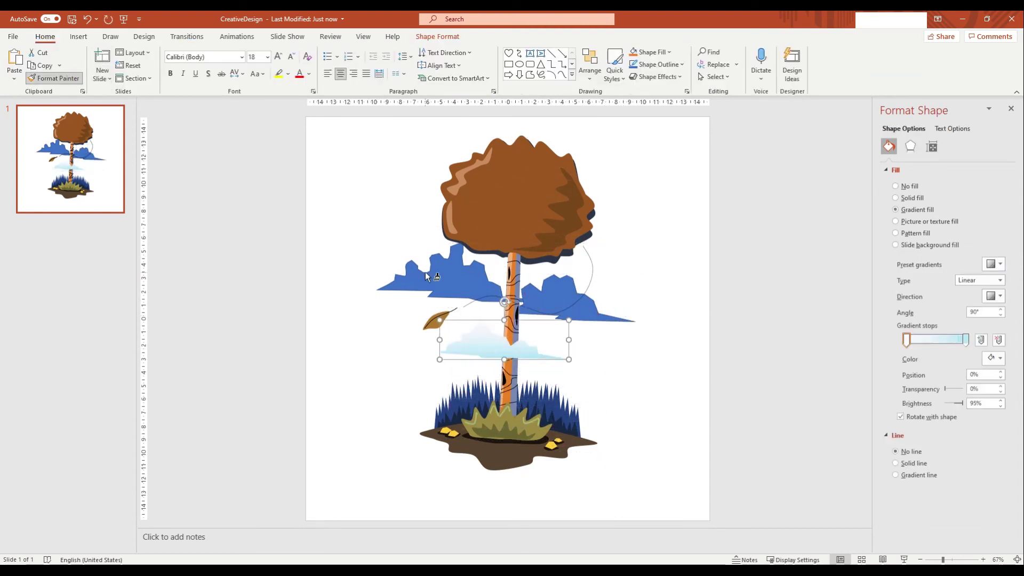
{"action": "left_click", "coordinate": [427, 275]}
{"action": "left_click", "coordinate": [587, 314]}
{"action": "left_click", "coordinate": [483, 341]}
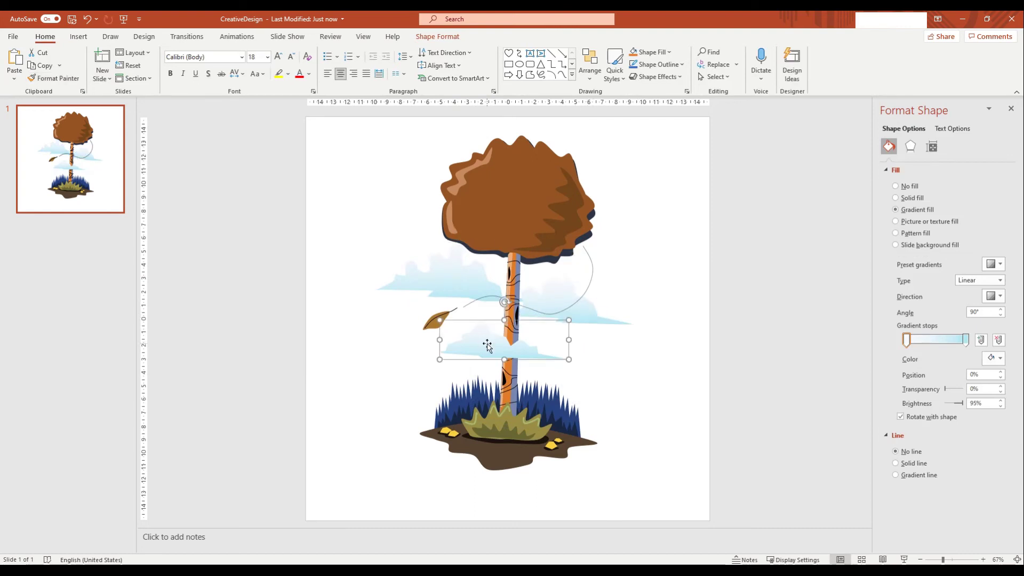
{"action": "right_click", "coordinate": [483, 341]}
{"action": "left_click", "coordinate": [698, 315]}
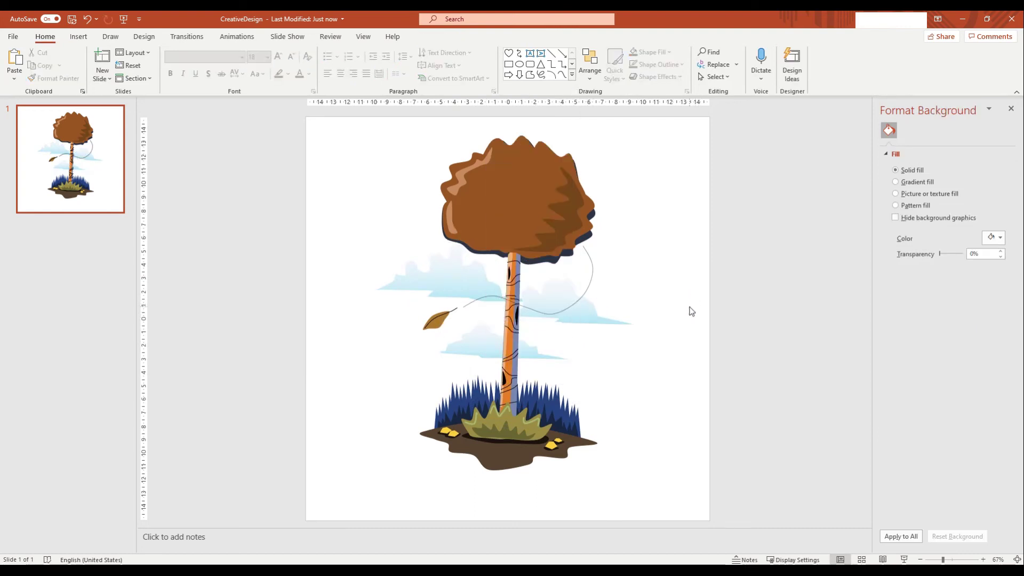
{"action": "left_click", "coordinate": [78, 36]}
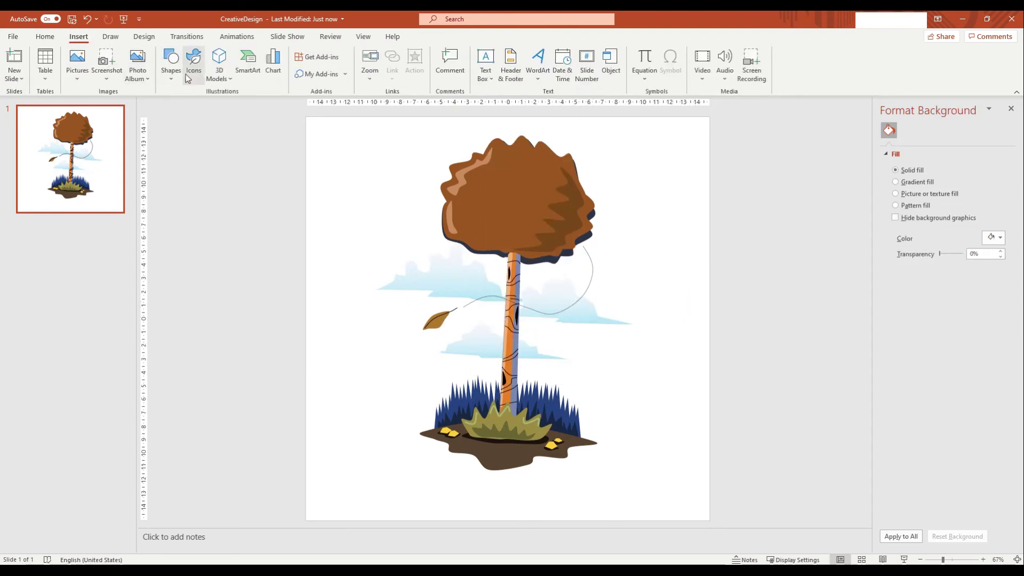
Scribble a large wavy loop around the entire tree and close it at its start
{"action": "left_click", "coordinate": [170, 64]}
{"action": "left_click", "coordinate": [262, 150]}
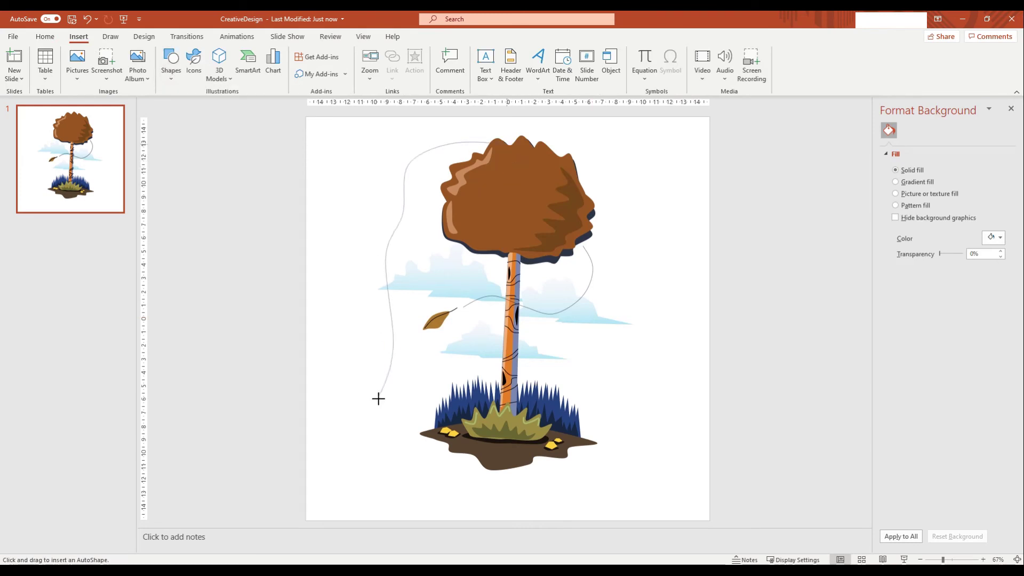
{"action": "left_click_drag", "start_coordinate": [573, 472], "coordinate": [619, 441]}
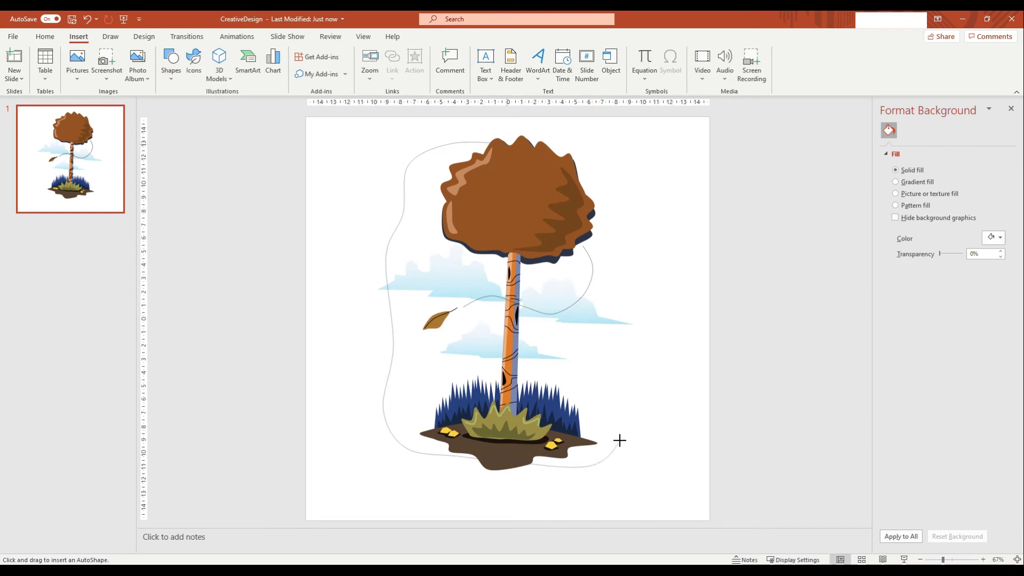
{"action": "left_click_drag", "start_coordinate": [619, 364], "coordinate": [632, 290]}
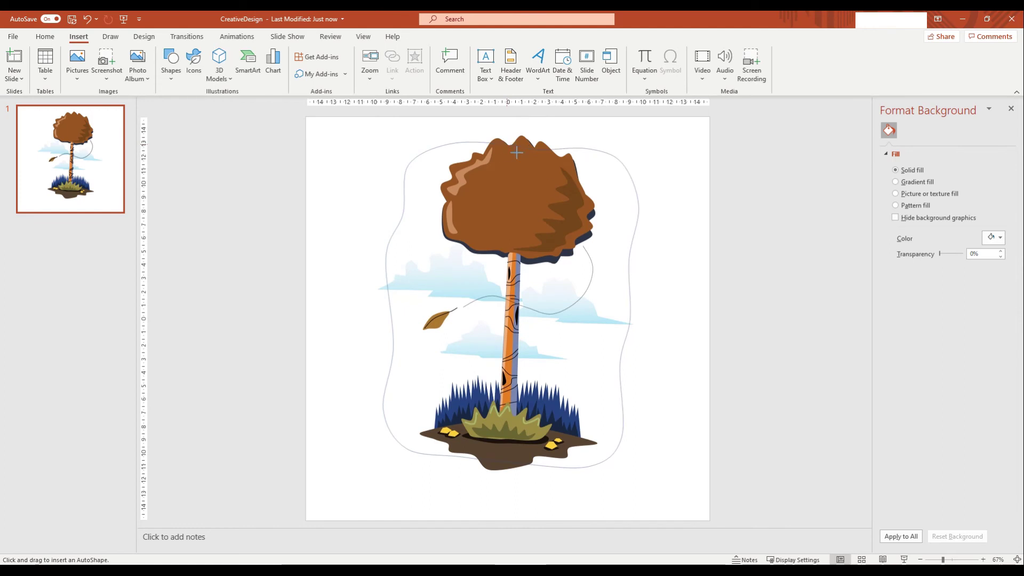
{"action": "left_click", "coordinate": [499, 143]}
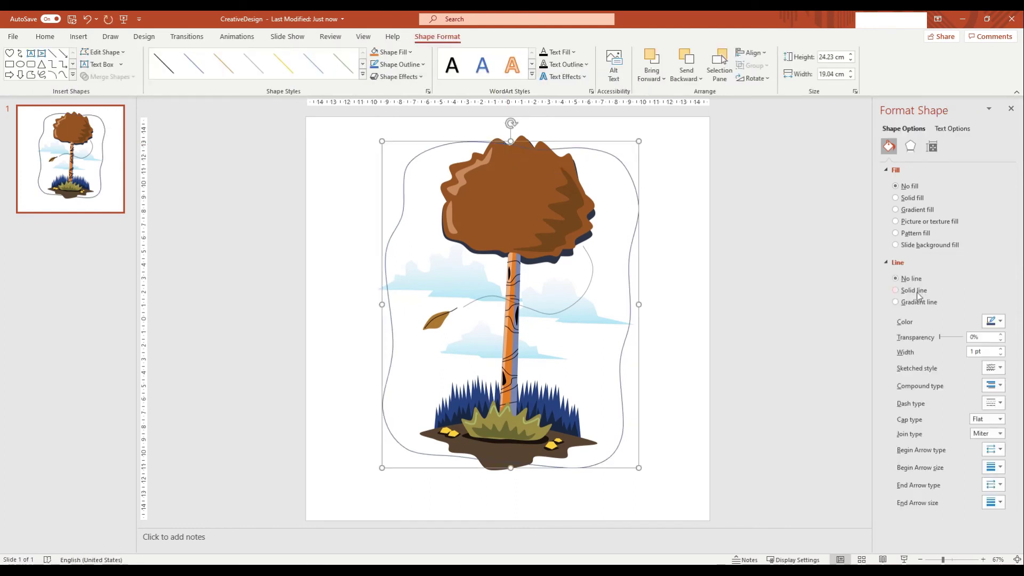
Give the frame a solid custom light-blue fill and no outline
{"action": "left_click", "coordinate": [992, 321]}
{"action": "left_click", "coordinate": [901, 197]}
{"action": "left_click", "coordinate": [901, 315]}
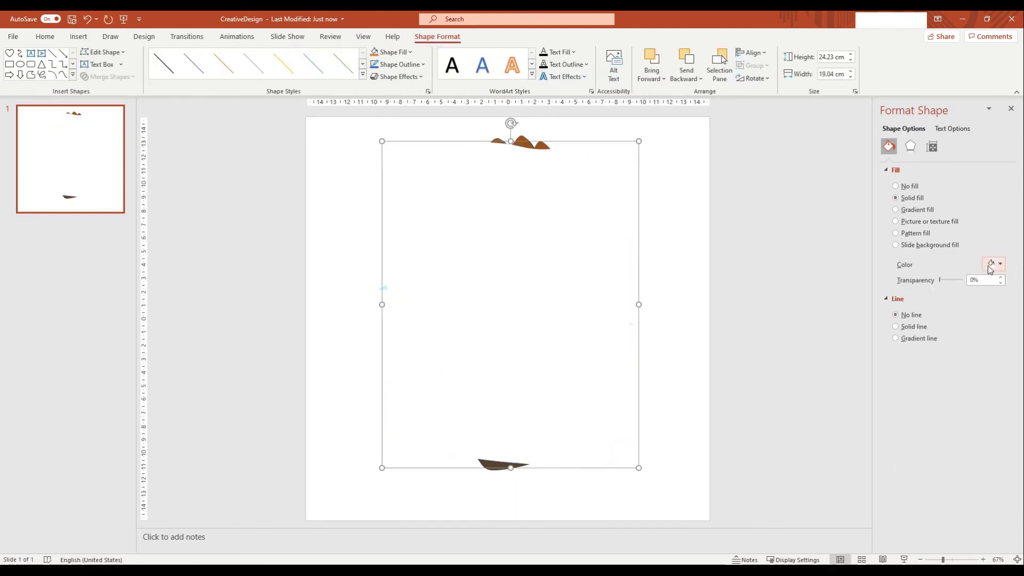
{"action": "left_click", "coordinate": [990, 265]}
{"action": "left_click", "coordinate": [960, 412]}
{"action": "left_click", "coordinate": [382, 149]}
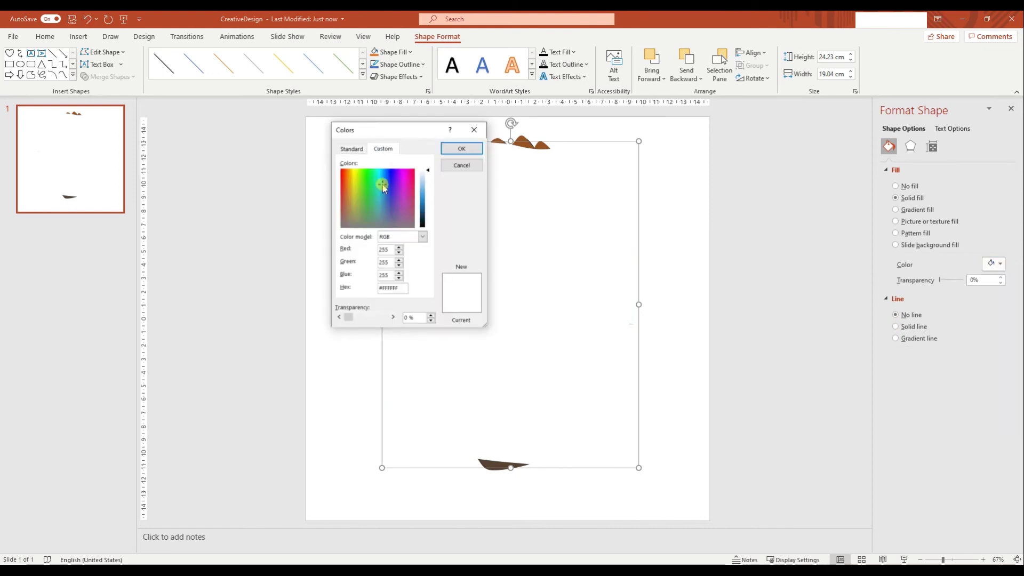
{"action": "left_click_drag", "start_coordinate": [424, 177], "coordinate": [426, 196]}
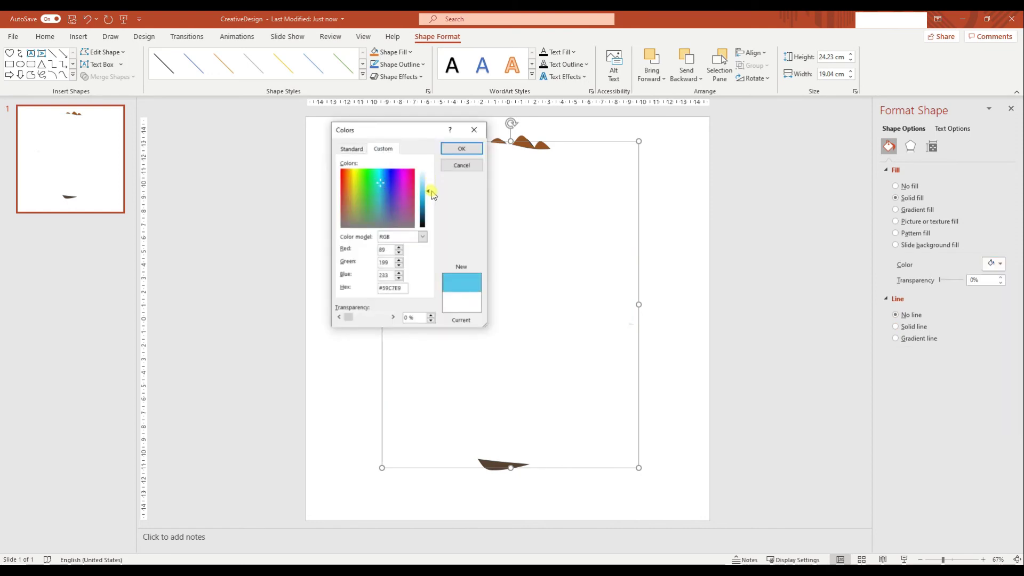
{"action": "left_click", "coordinate": [455, 147]}
Send the blue frame behind the tree, set 30% transparency, and duplicate it
{"action": "right_click", "coordinate": [542, 261]}
{"action": "left_click", "coordinate": [571, 389]}
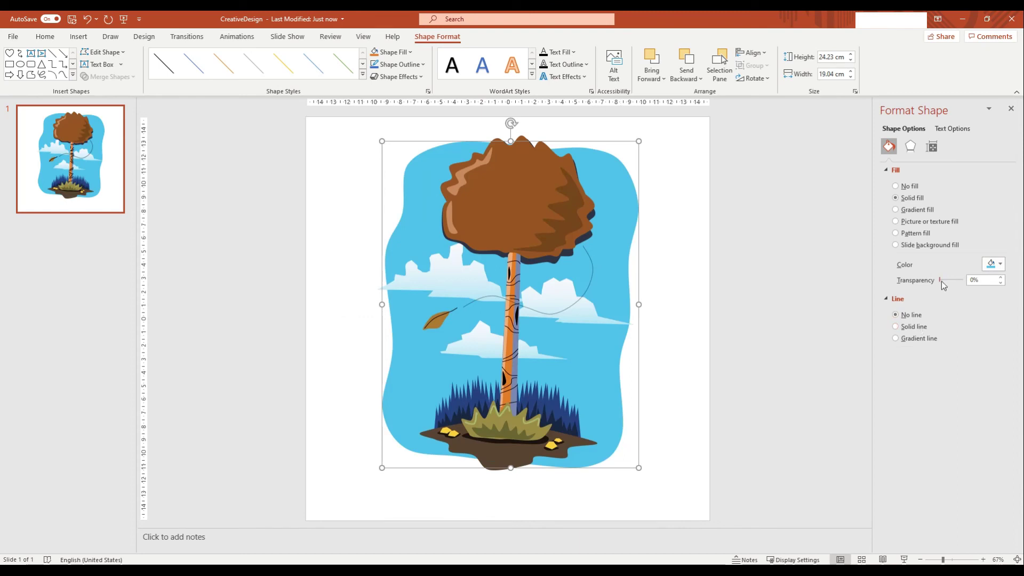
{"action": "left_click_drag", "start_coordinate": [940, 281], "coordinate": [947, 280]}
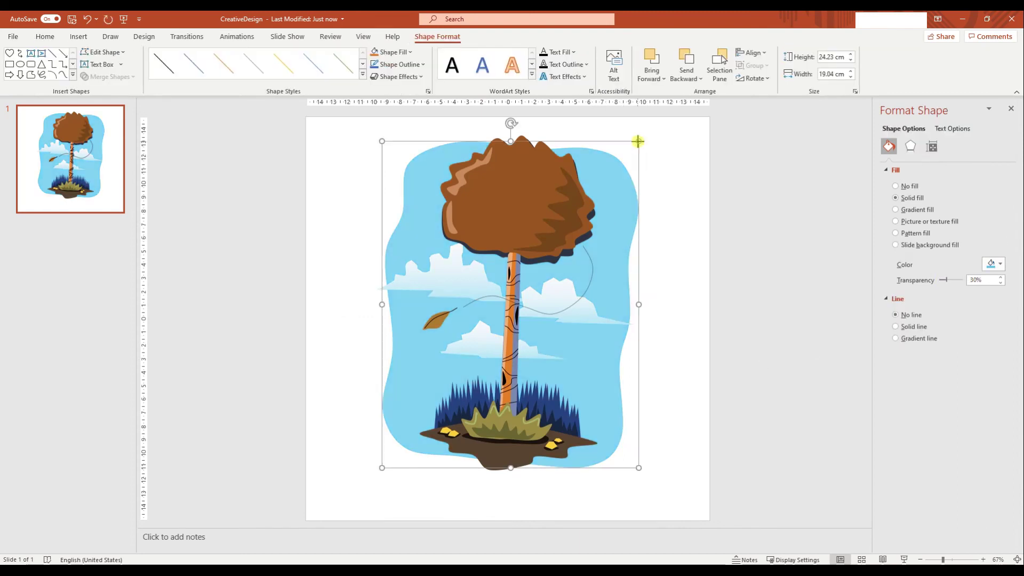
{"action": "key", "text": "ctrl+z"}
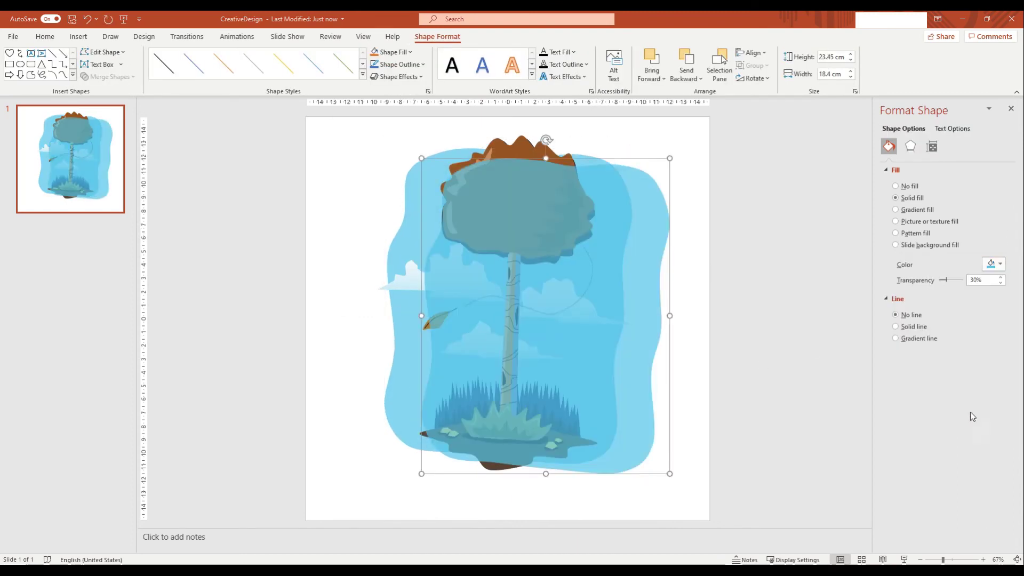
Give the duplicated frame a darker blue fill from the custom colour picker
{"action": "left_click_drag", "start_coordinate": [379, 183], "coordinate": [388, 196]}
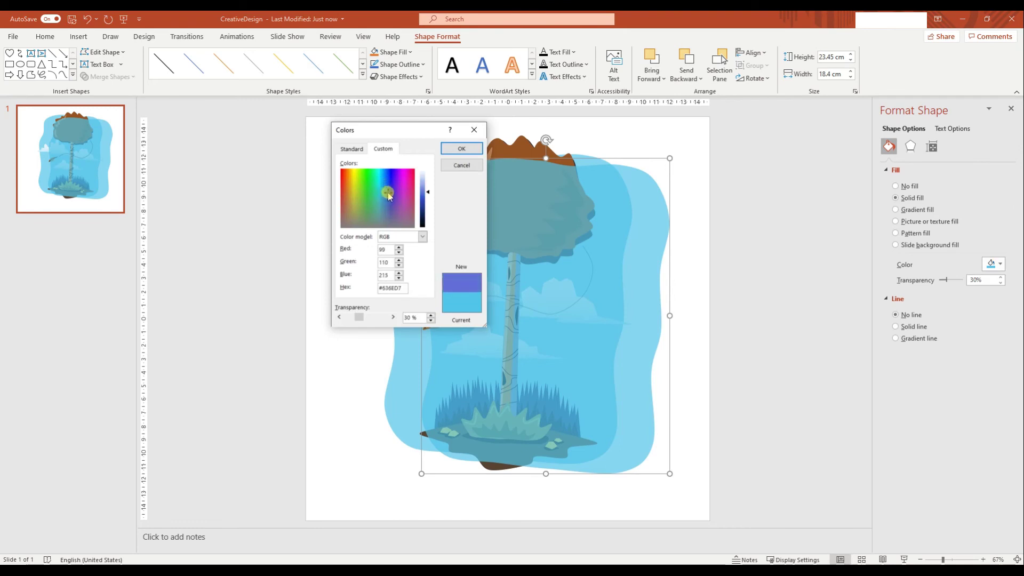
{"action": "left_click", "coordinate": [383, 180]}
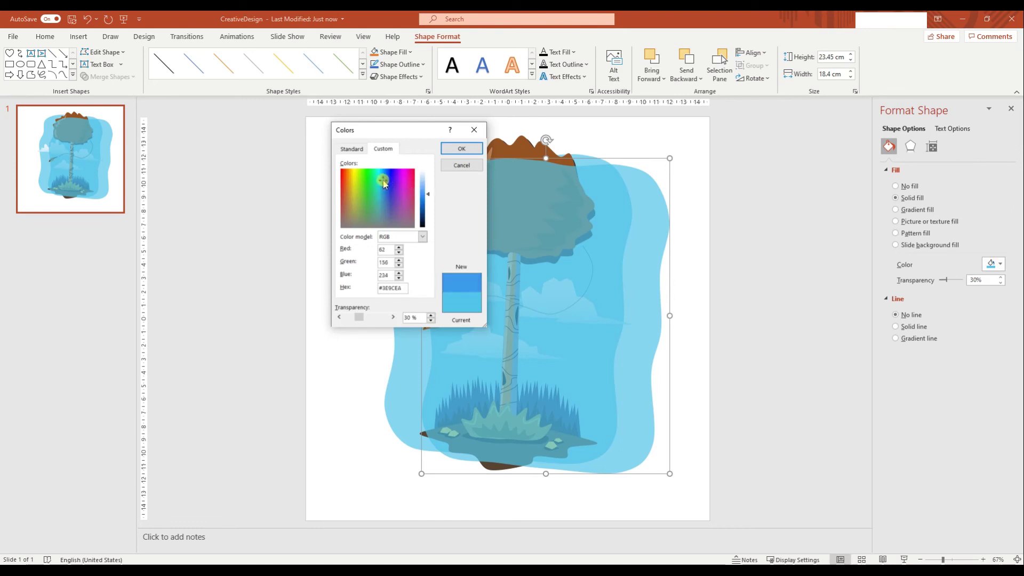
{"action": "left_click", "coordinate": [429, 201]}
{"action": "left_click", "coordinate": [385, 183]}
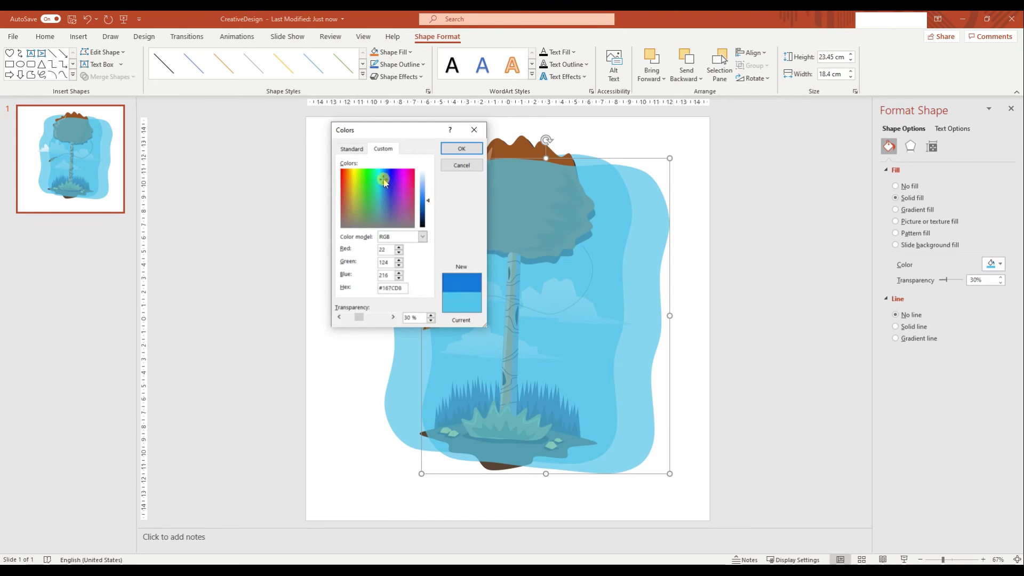
{"action": "left_click", "coordinate": [461, 148]}
Send the dark blue shape behind the tree and enlarge it to frame the illustration
{"action": "right_click", "coordinate": [627, 271]}
{"action": "left_click", "coordinate": [653, 403]}
{"action": "left_click_drag", "start_coordinate": [648, 296], "coordinate": [599, 273]}
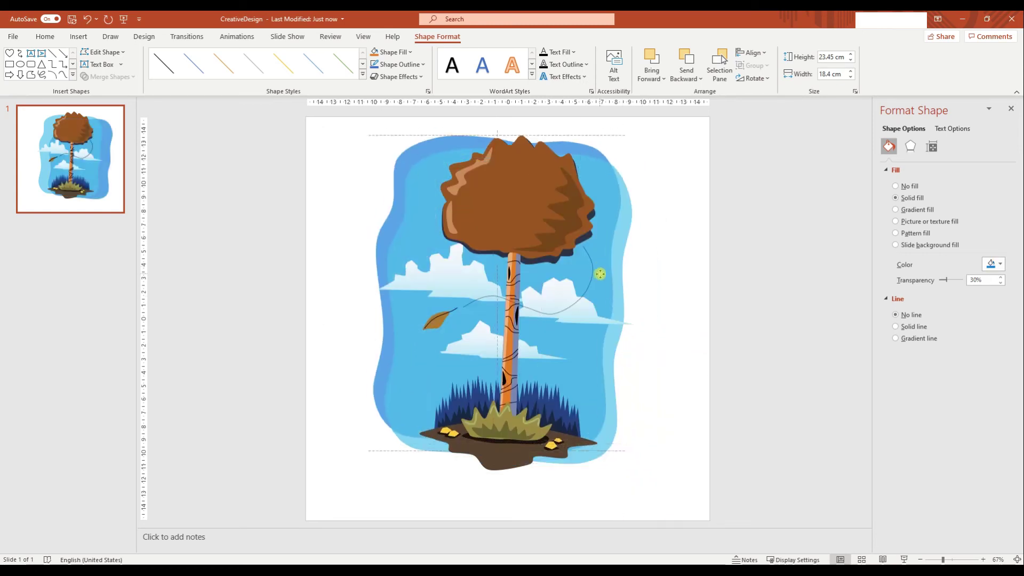
{"action": "left_click_drag", "start_coordinate": [619, 453], "coordinate": [638, 466]}
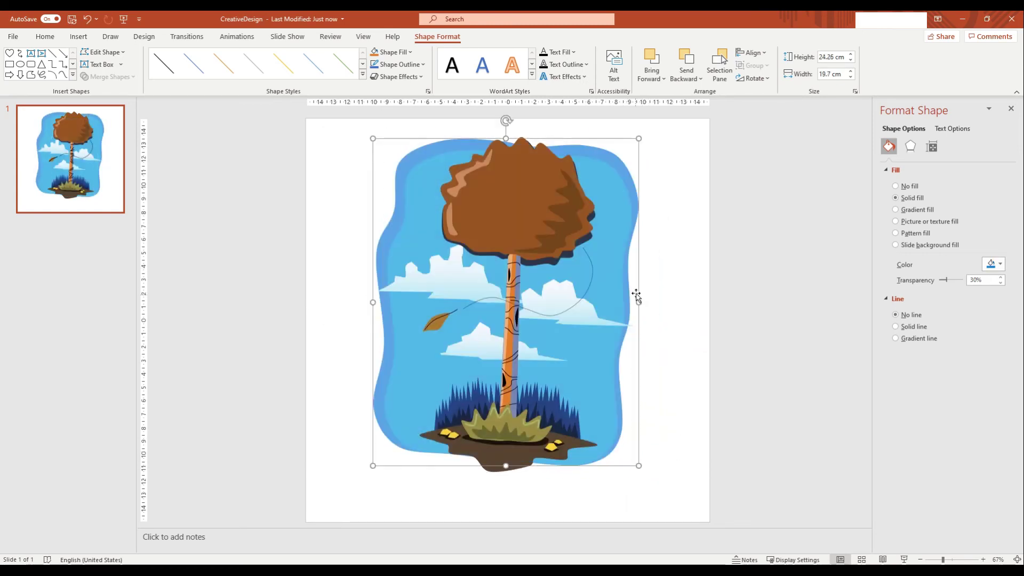
Adjust the blue fill's brightness and shrink the inner shape inside the frame
{"action": "left_click", "coordinate": [997, 269]}
{"action": "left_click", "coordinate": [958, 411]}
{"action": "left_click_drag", "start_coordinate": [426, 198], "coordinate": [426, 206]}
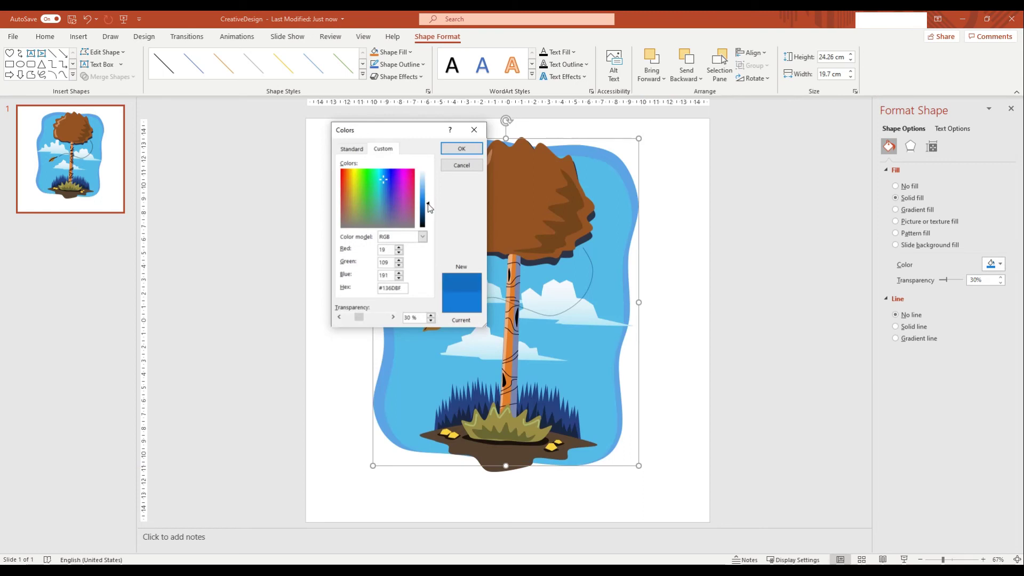
{"action": "left_click", "coordinate": [461, 148]}
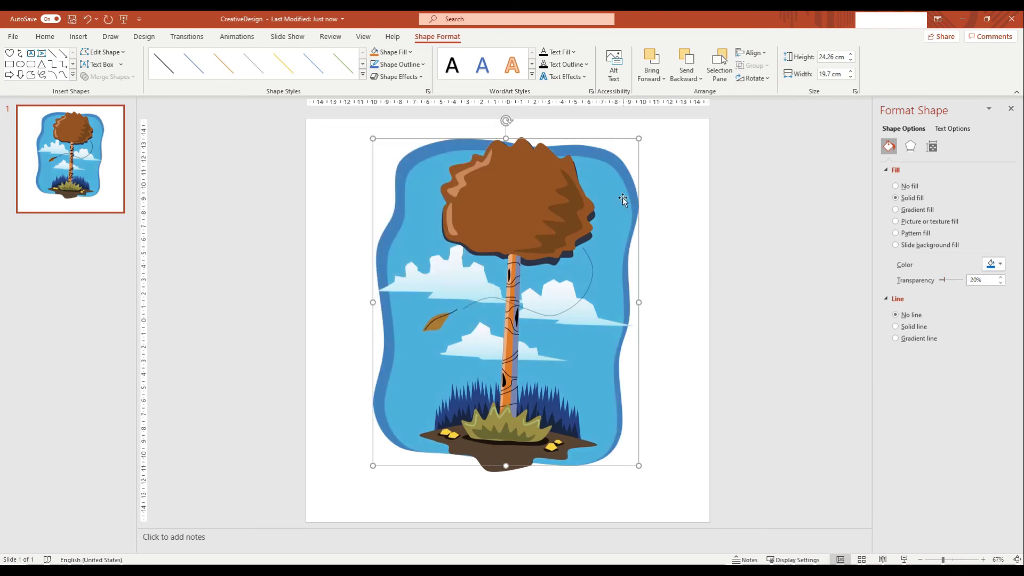
{"action": "left_click_drag", "start_coordinate": [617, 165], "coordinate": [606, 197]}
Give the inner shape a lighter blue fill
{"action": "left_click", "coordinate": [993, 266]}
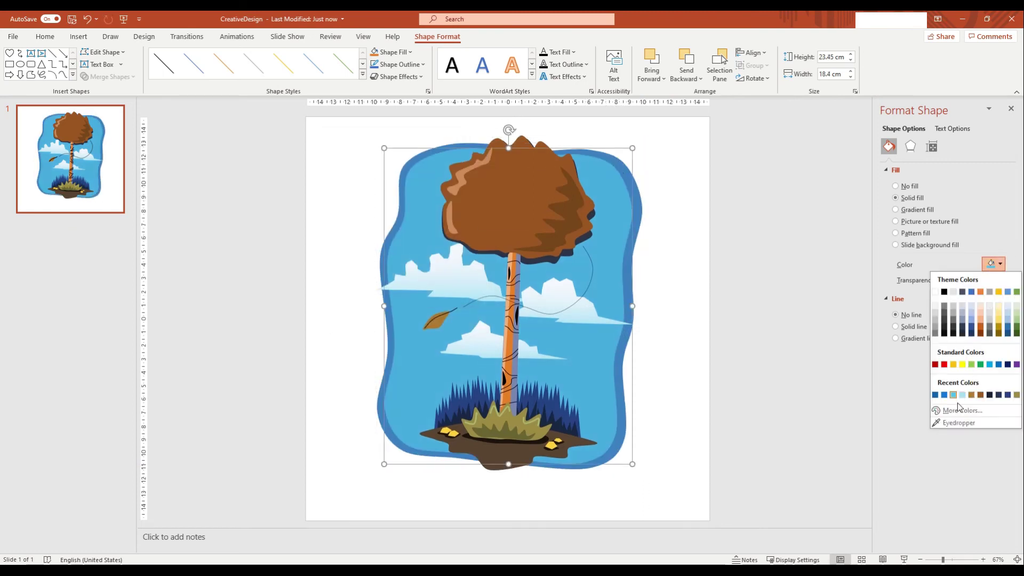
{"action": "left_click", "coordinate": [960, 408]}
{"action": "left_click_drag", "start_coordinate": [429, 193], "coordinate": [429, 190]}
{"action": "left_click", "coordinate": [461, 148]}
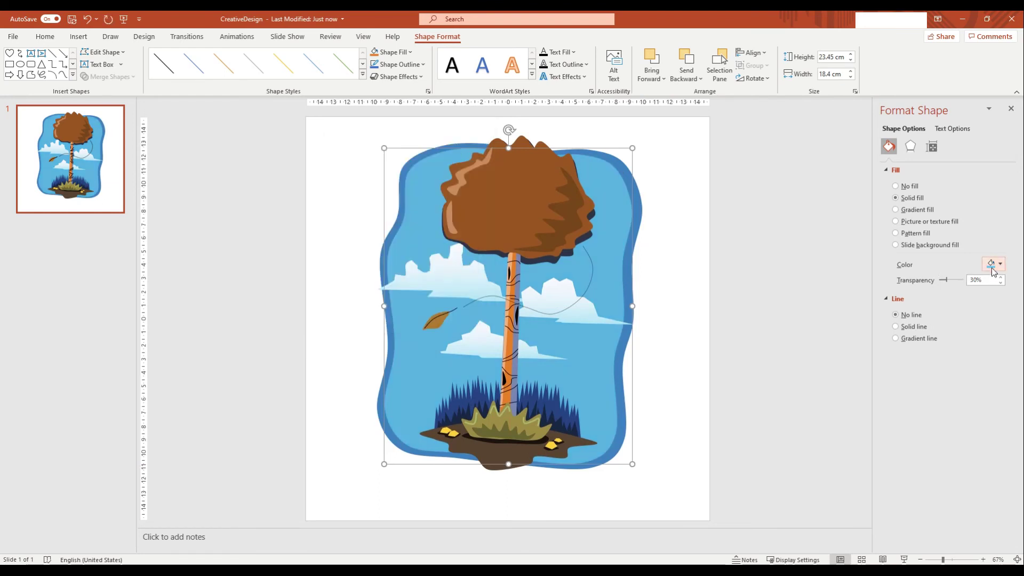
{"action": "left_click", "coordinate": [993, 264]}
{"action": "left_click", "coordinate": [954, 410]}
{"action": "left_click", "coordinate": [461, 148]}
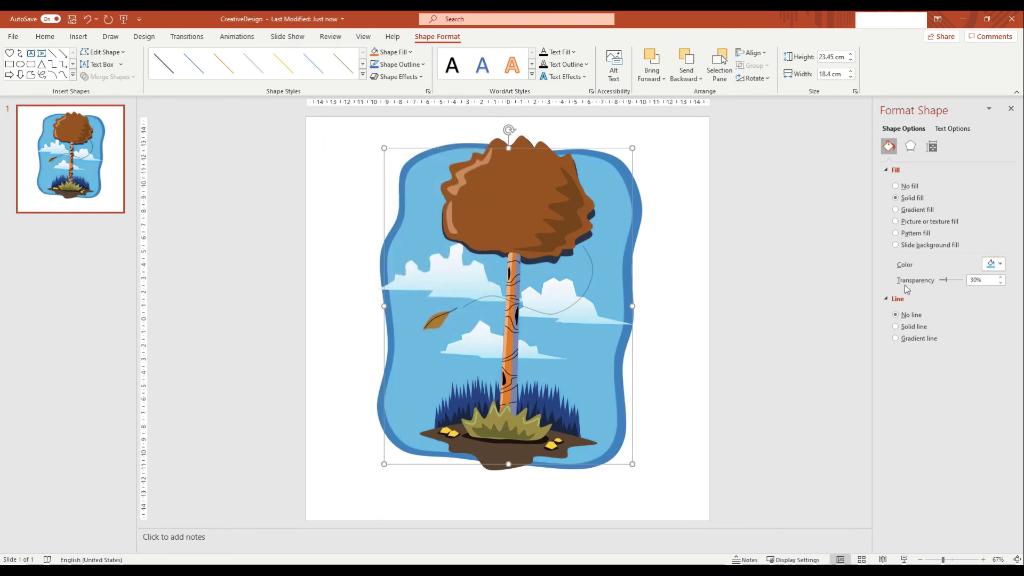
{"action": "left_click", "coordinate": [713, 229]}
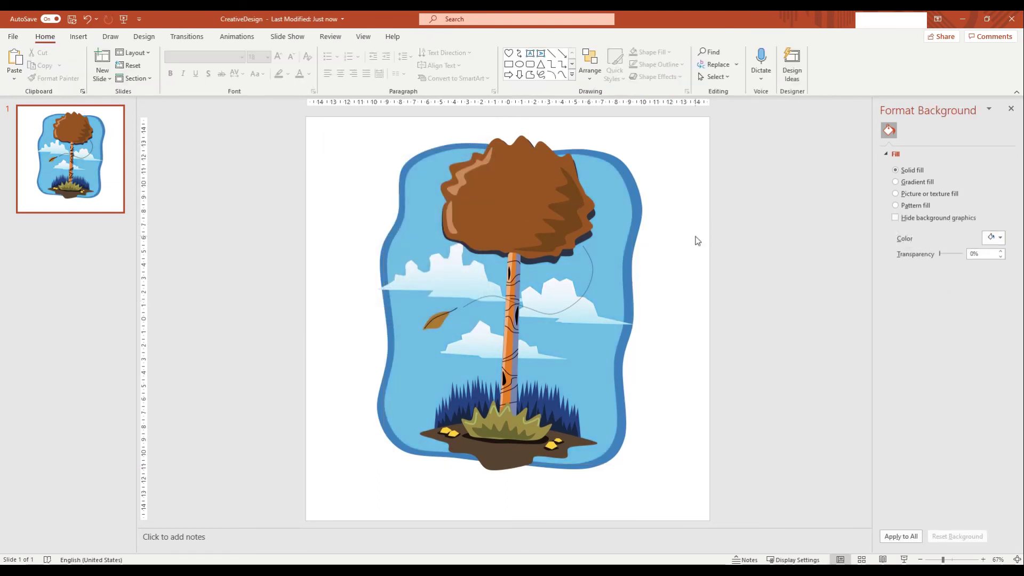
Change the inner shape's fill to a slightly different sky blue
{"action": "scroll", "coordinate": [587, 321], "scroll_direction": "up", "scroll_amount": 1, "text": "ctrl"}
{"action": "left_click", "coordinate": [629, 250]}
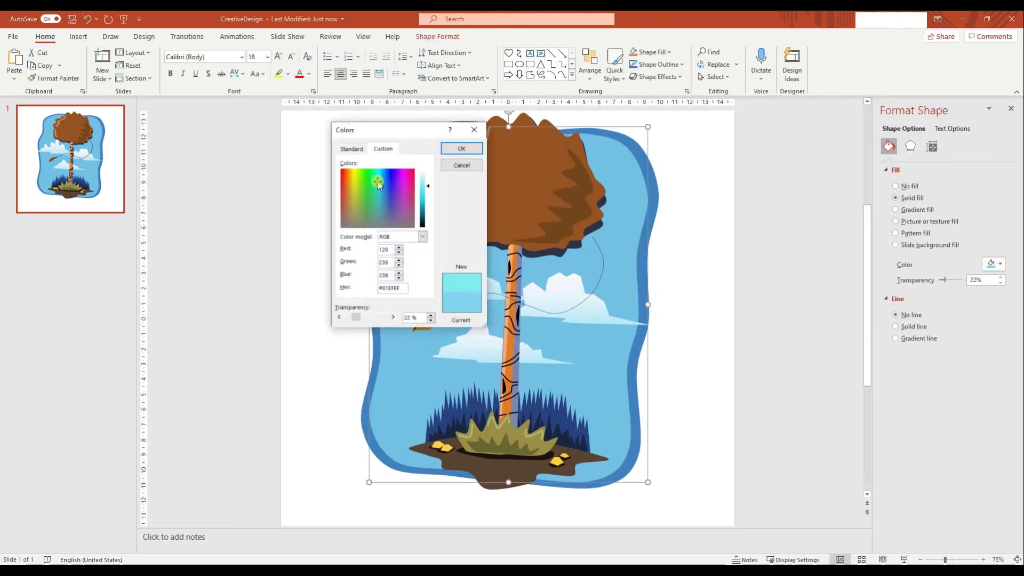
{"action": "left_click", "coordinate": [379, 186]}
{"action": "left_click", "coordinate": [380, 181]}
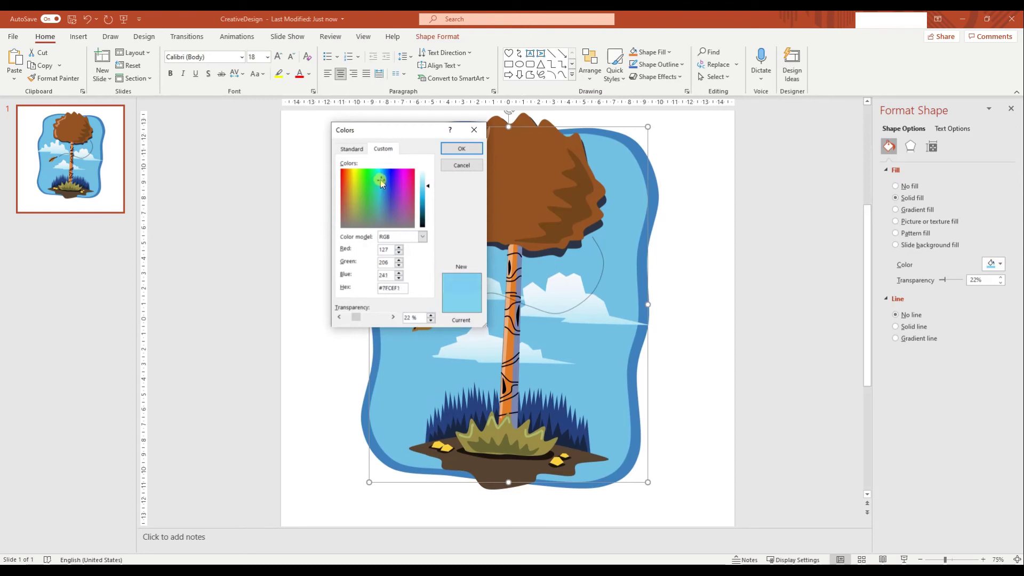
{"action": "left_click", "coordinate": [461, 148]}
{"action": "left_click", "coordinate": [658, 372]}
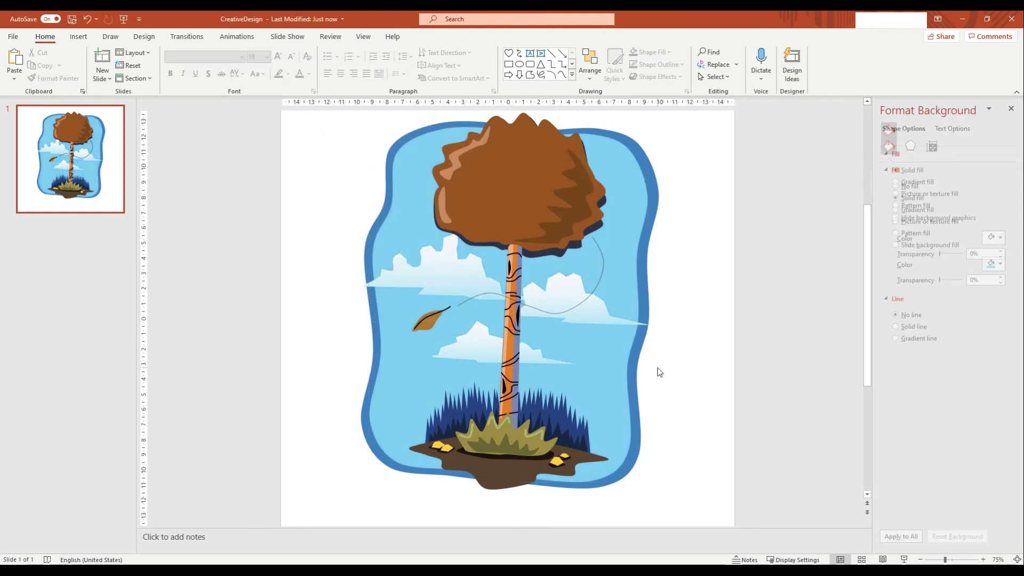
{"action": "left_click", "coordinate": [78, 38]}
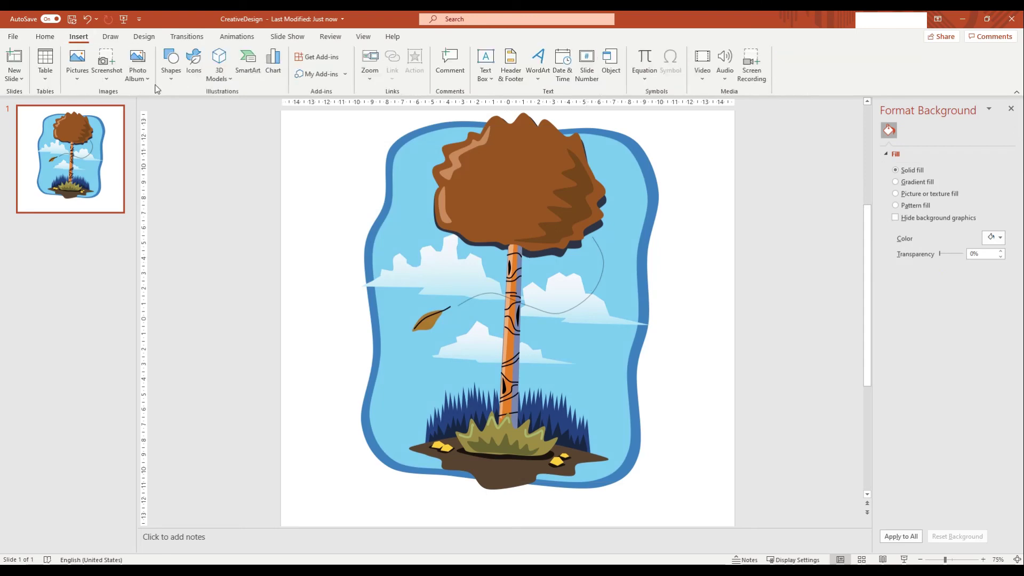
{"action": "left_click", "coordinate": [171, 61]}
{"action": "left_click", "coordinate": [260, 148]}
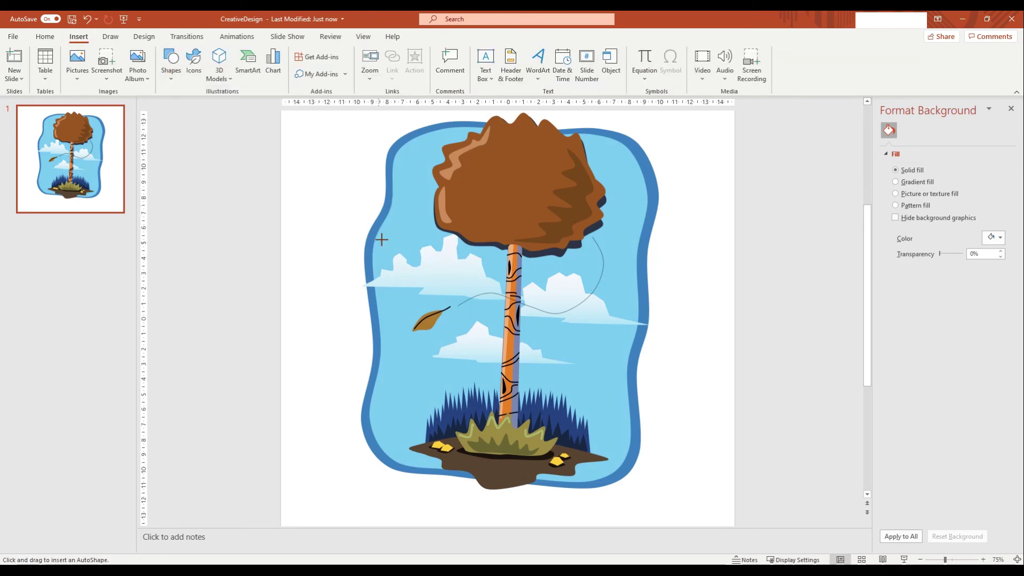
Scribble small bird strokes in the sky, undoing one unwanted stroke
{"action": "left_click_drag", "start_coordinate": [400, 227], "coordinate": [401, 228]}
{"action": "scroll", "coordinate": [401, 227], "scroll_direction": "up", "scroll_amount": 5}
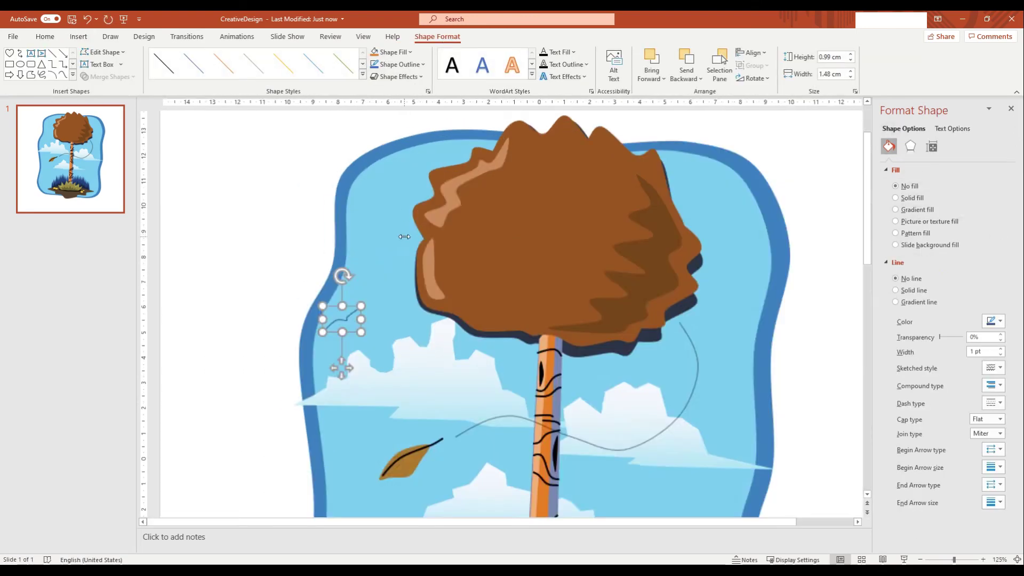
{"action": "left_click", "coordinate": [78, 36]}
{"action": "left_click", "coordinate": [171, 61]}
{"action": "left_click", "coordinate": [284, 148]}
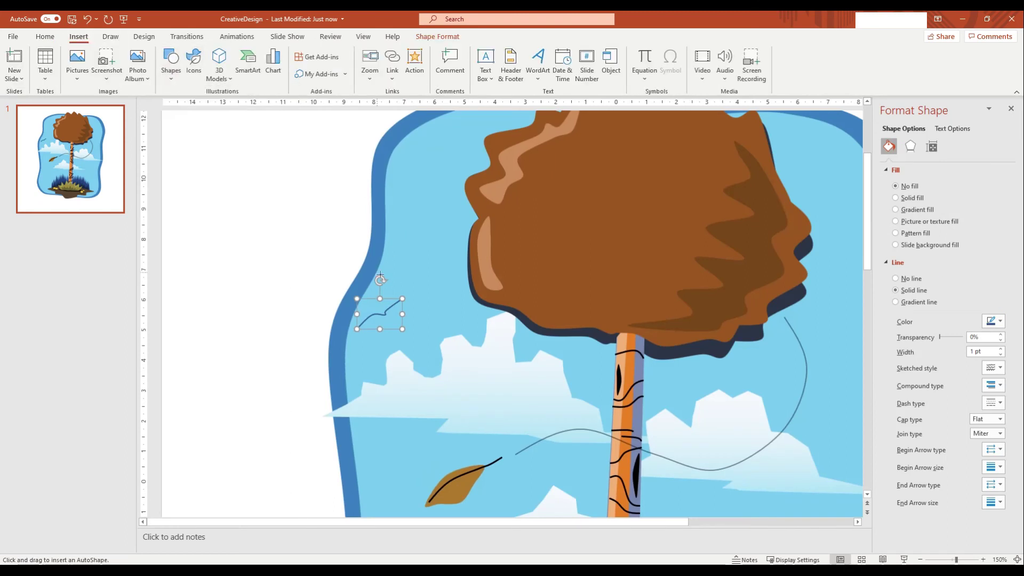
{"action": "mouse_move", "coordinate": [389, 244]}
{"action": "left_mouse_down"}
{"action": "mouse_move", "coordinate": [415, 253]}
{"action": "mouse_move", "coordinate": [440, 220]}
{"action": "left_mouse_up"}
{"action": "left_click", "coordinate": [79, 36]}
{"action": "left_click", "coordinate": [171, 62]}
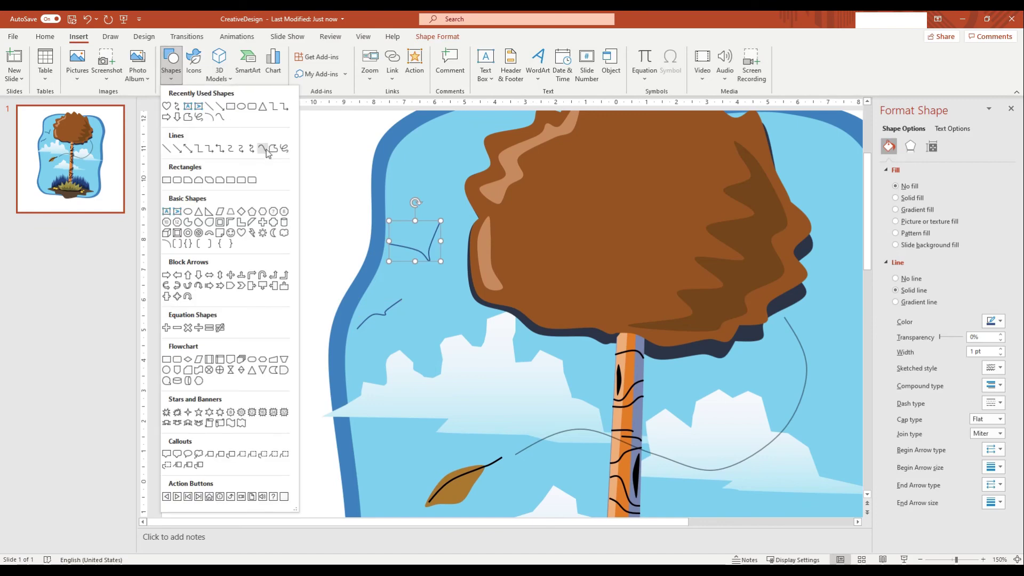
{"action": "left_click", "coordinate": [284, 148]}
{"action": "left_click_drag", "start_coordinate": [422, 336], "coordinate": [459, 310]}
{"action": "key", "text": "ctrl+z"}
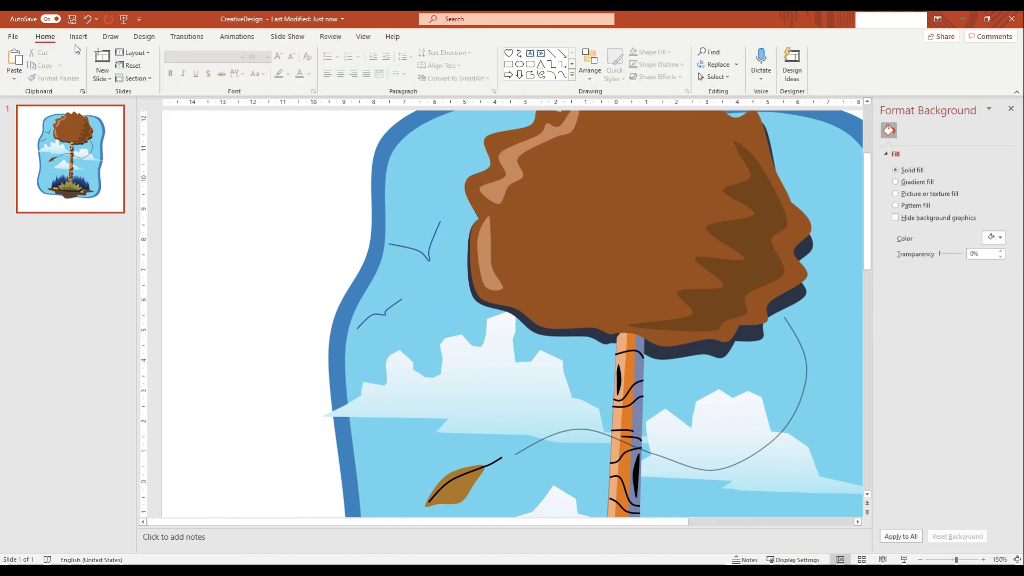
Scribble two more bird strokes near the treetop and at the sky's left edge
{"action": "left_click", "coordinate": [79, 36]}
{"action": "left_click", "coordinate": [171, 61]}
{"action": "left_click", "coordinate": [283, 148]}
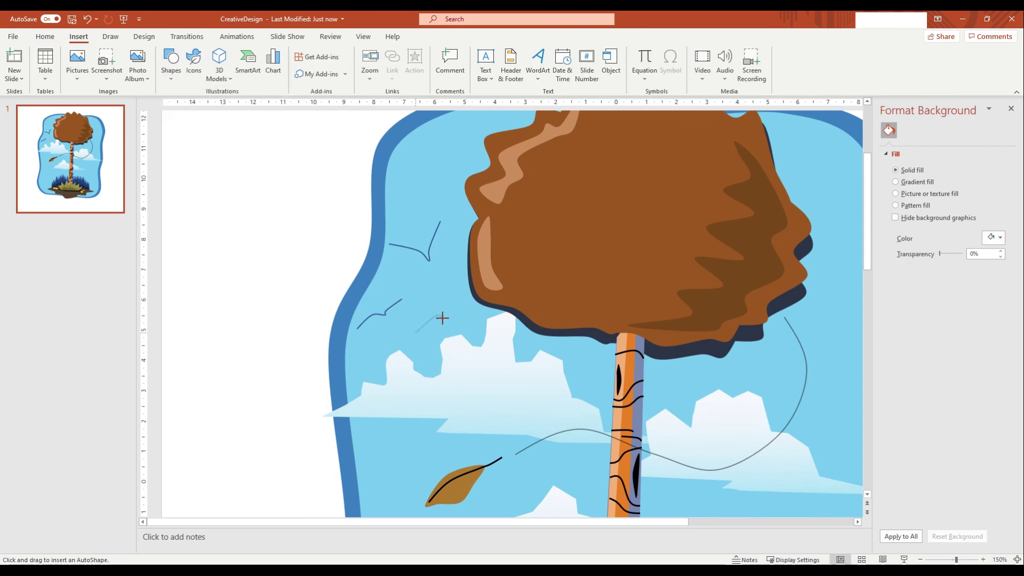
{"action": "left_click_drag", "start_coordinate": [442, 317], "coordinate": [468, 309]}
{"action": "left_click", "coordinate": [270, 181]}
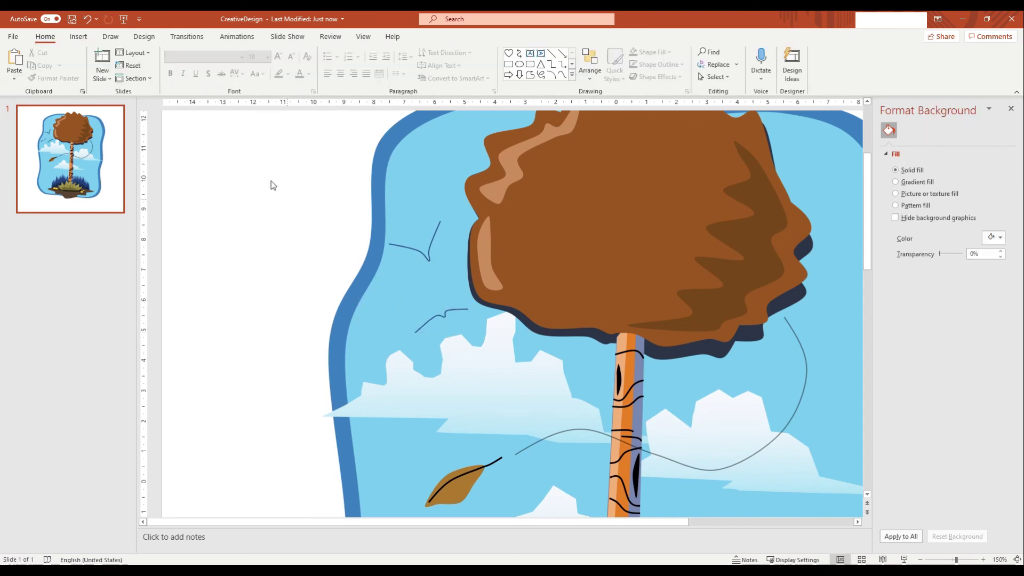
{"action": "left_click", "coordinate": [78, 36]}
{"action": "left_click", "coordinate": [171, 62]}
{"action": "left_click", "coordinate": [251, 180]}
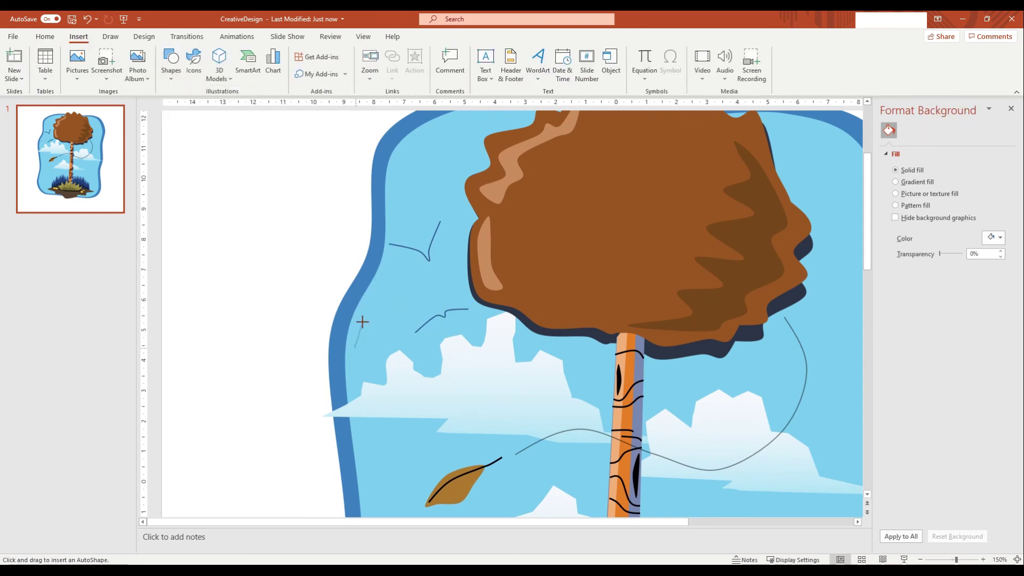
{"action": "left_click_drag", "start_coordinate": [401, 326], "coordinate": [404, 320]}
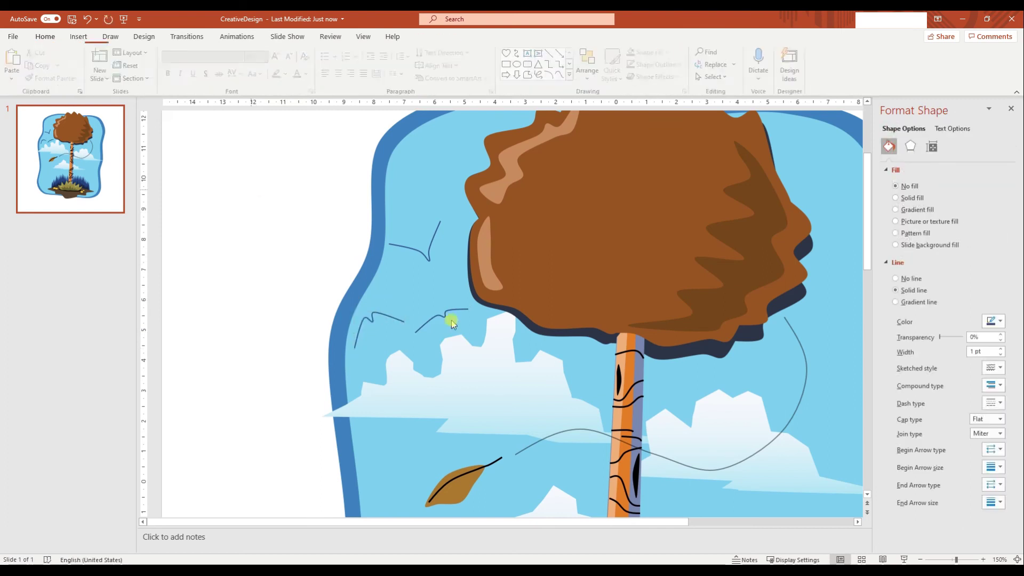
Make the three bird strokes white, then narrow the top bird and move it into place
{"action": "left_click_drag", "start_coordinate": [496, 358], "coordinate": [345, 189]}
{"action": "left_click", "coordinate": [995, 321]}
{"action": "left_click", "coordinate": [934, 349]}
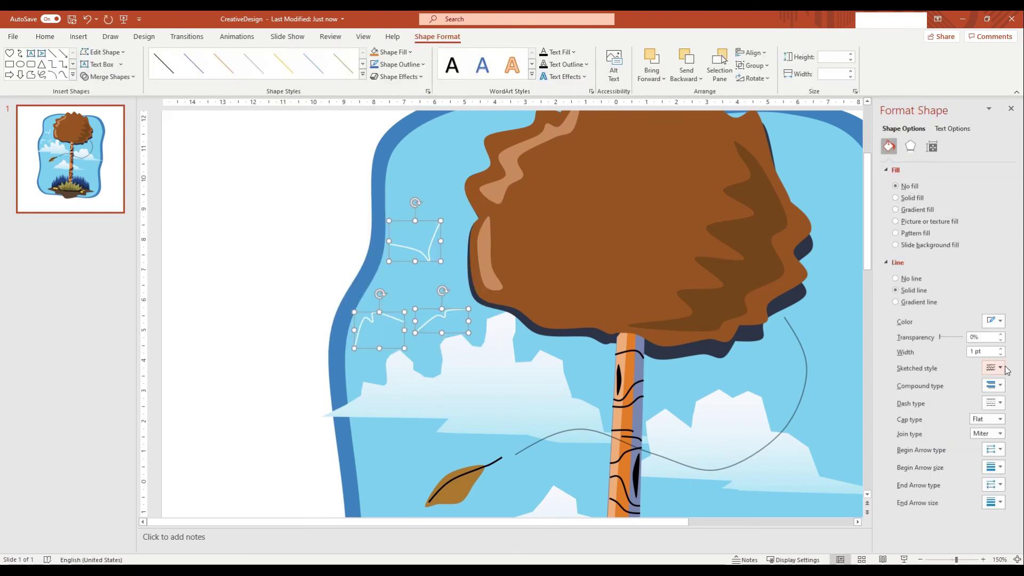
{"action": "left_click", "coordinate": [263, 171]}
{"action": "left_click", "coordinate": [416, 251]}
{"action": "left_click_drag", "start_coordinate": [388, 241], "coordinate": [411, 236]}
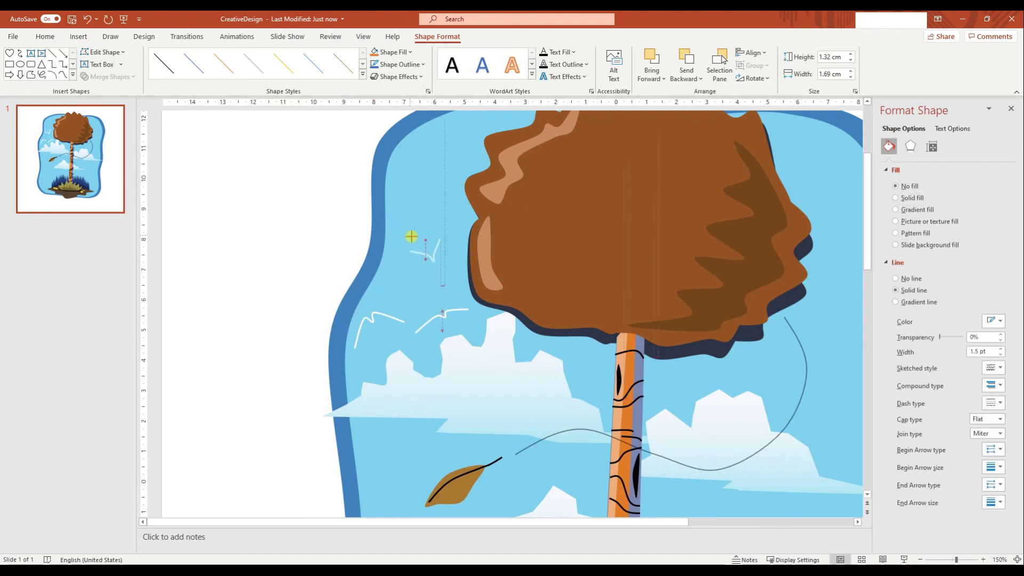
{"action": "left_click", "coordinate": [342, 348]}
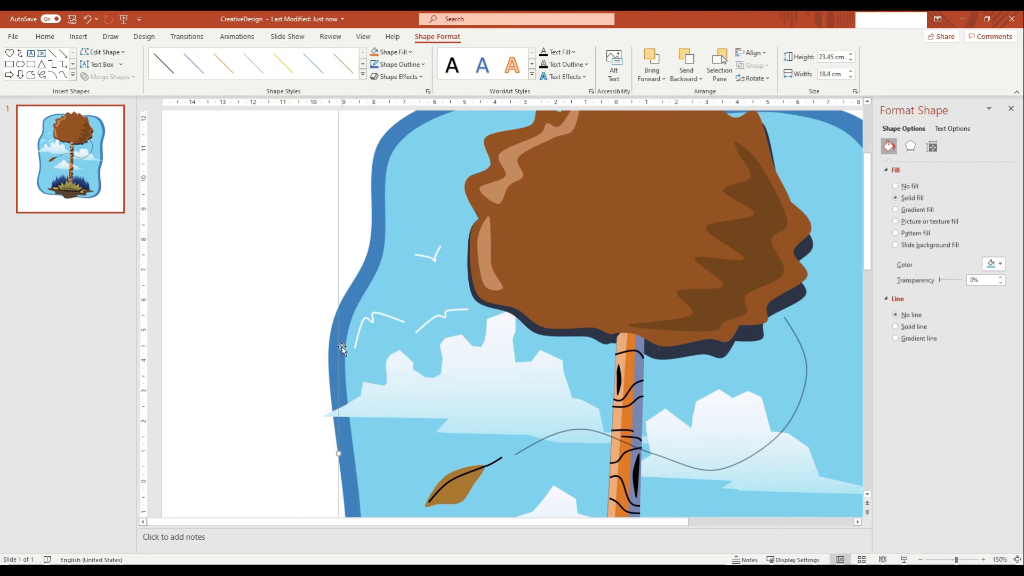
{"action": "left_click_drag", "start_coordinate": [358, 337], "coordinate": [446, 320]}
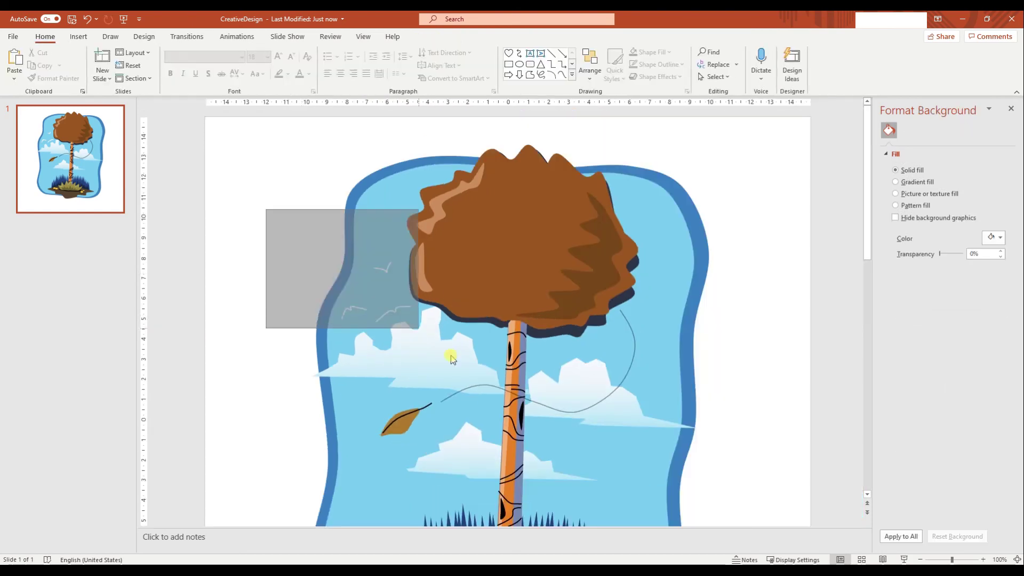
Move a bird right of the crown and place copies lower right and left of the tree
{"action": "left_click", "coordinate": [382, 267]}
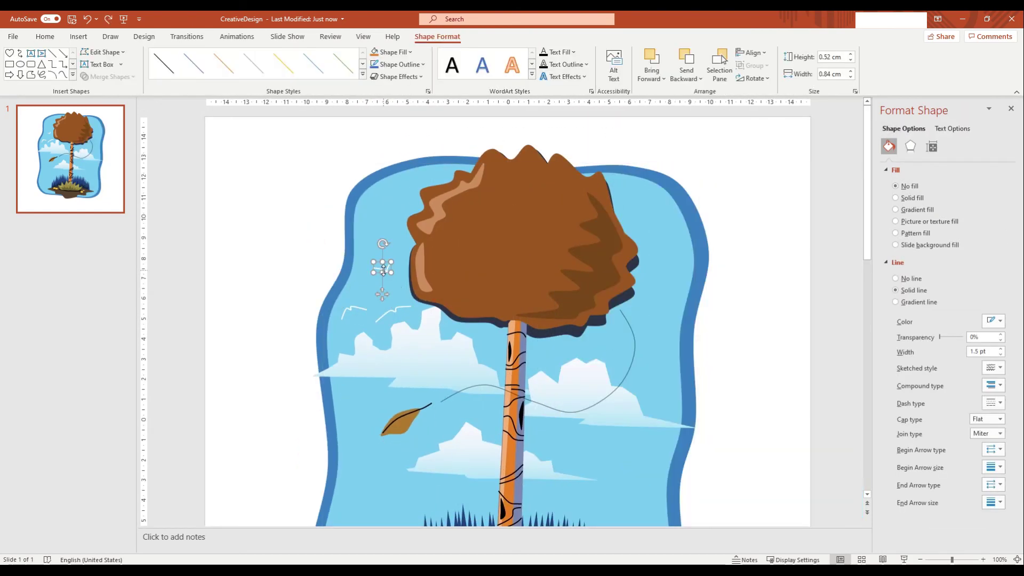
{"action": "left_click_drag", "start_coordinate": [424, 267], "coordinate": [661, 316]}
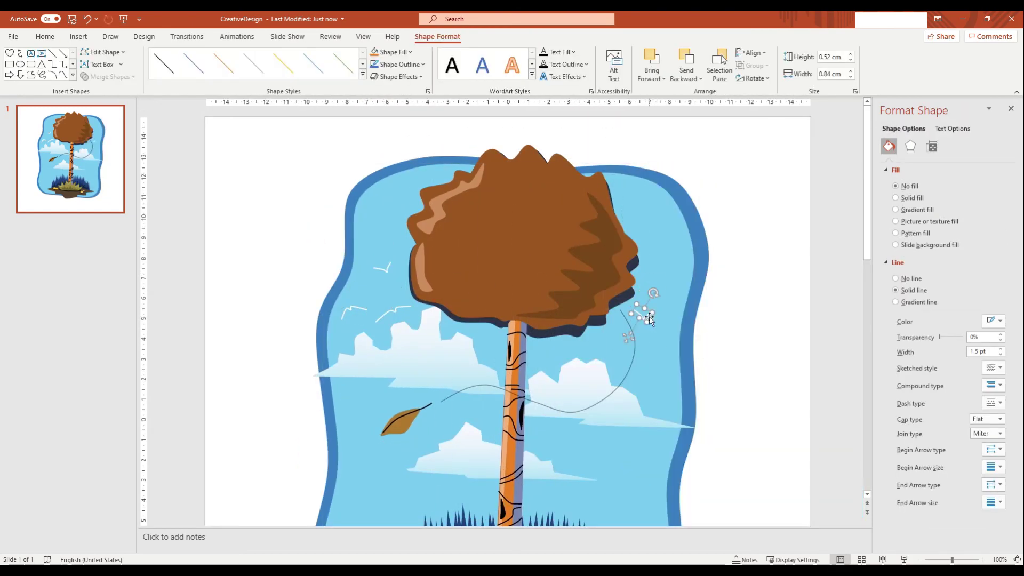
{"action": "key", "text": "Escape"}
{"action": "left_click", "coordinate": [79, 36]}
{"action": "left_click_drag", "start_coordinate": [672, 336], "coordinate": [665, 367]}
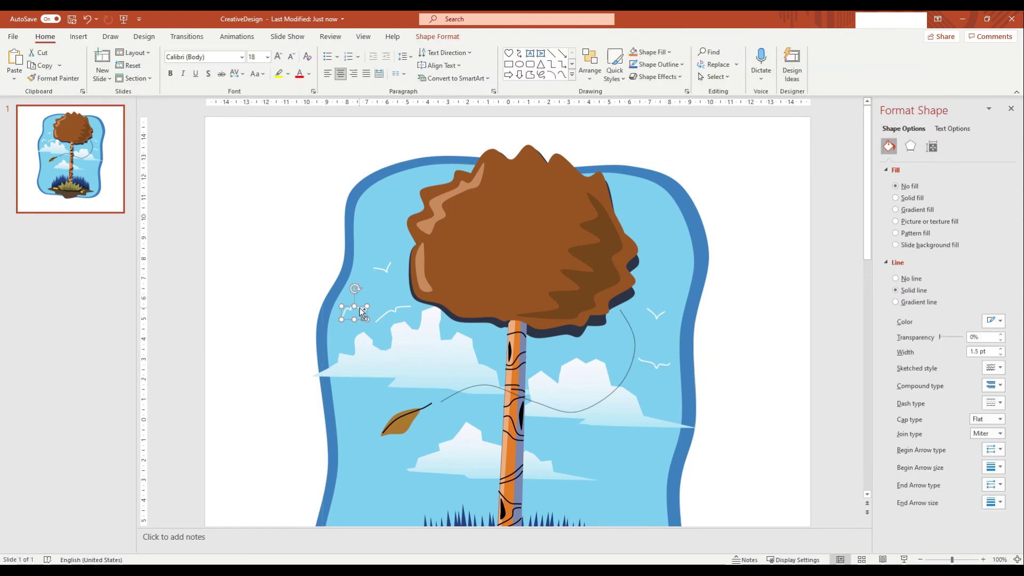
{"action": "left_click_drag", "start_coordinate": [591, 356], "coordinate": [622, 351]}
{"action": "left_click", "coordinate": [724, 359]}
{"action": "scroll", "coordinate": [616, 244], "scroll_direction": "down", "scroll_amount": 3}
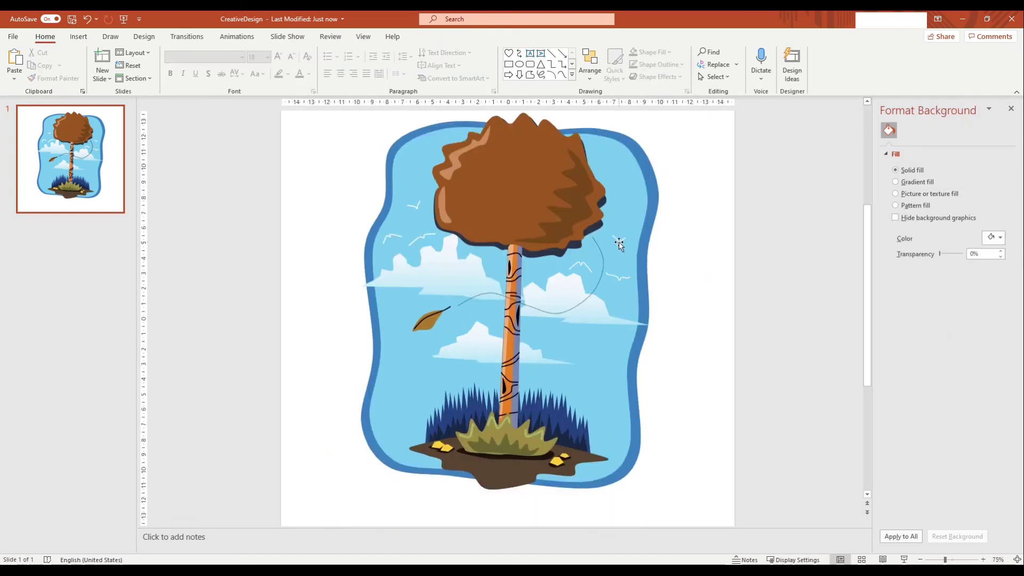
{"action": "scroll", "coordinate": [651, 384], "scroll_direction": "up", "scroll_amount": 5}
{"action": "scroll", "coordinate": [691, 409], "scroll_direction": "down", "scroll_amount": 1}
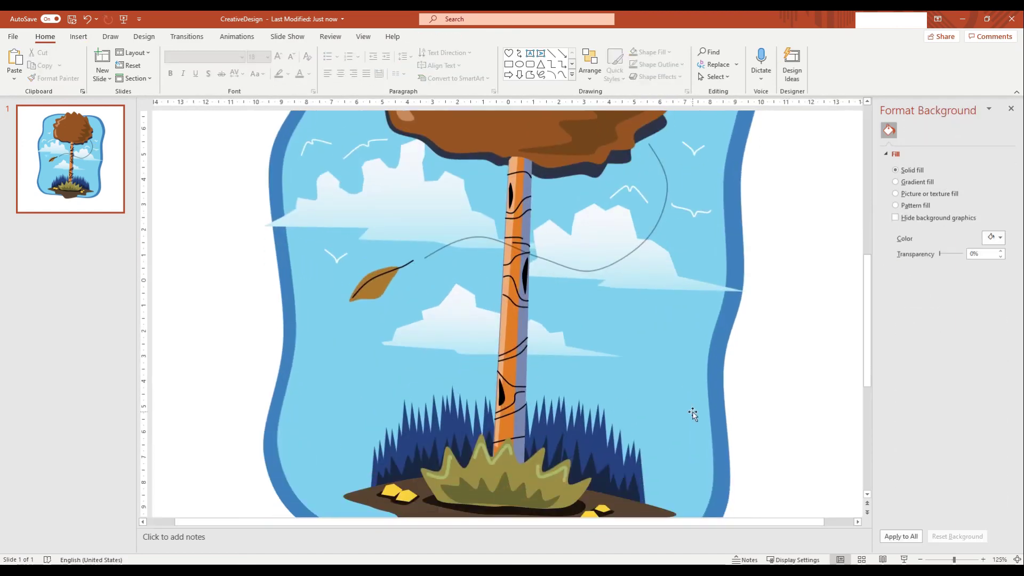
{"action": "left_click", "coordinate": [79, 36]}
{"action": "left_click", "coordinate": [170, 61]}
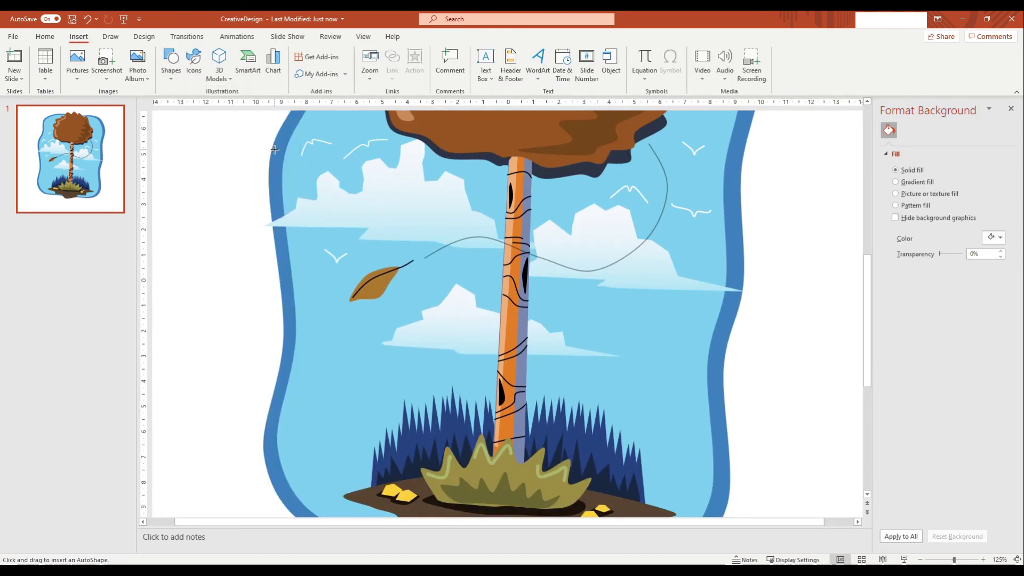
Draw a scribble speech bubble right of the trunk with no outline and a custom pink fill
{"action": "left_click", "coordinate": [262, 148]}
{"action": "left_click_drag", "start_coordinate": [614, 383], "coordinate": [594, 395]}
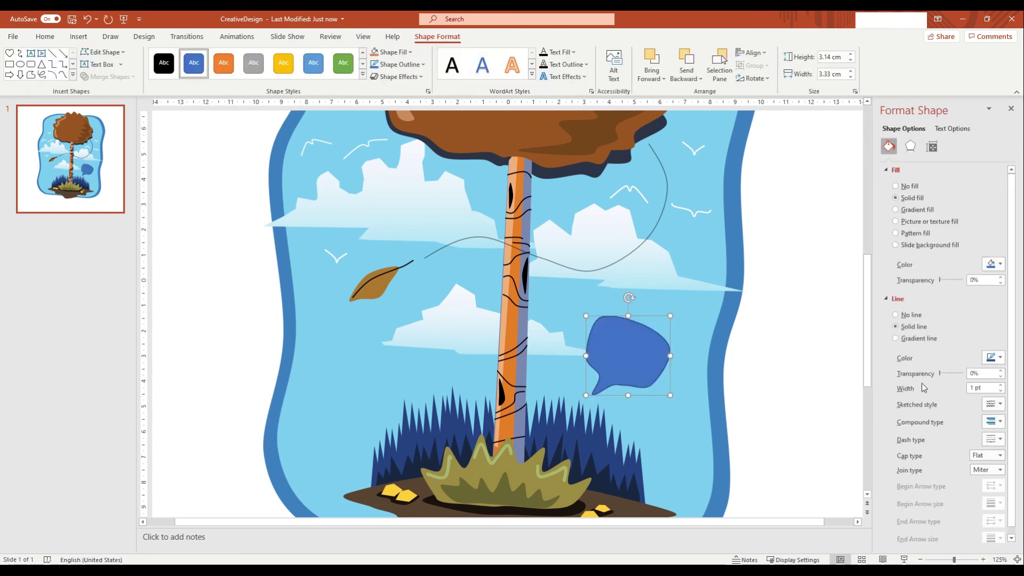
{"action": "left_click", "coordinate": [911, 314]}
{"action": "left_click", "coordinate": [1000, 264]}
{"action": "left_click", "coordinate": [955, 409]}
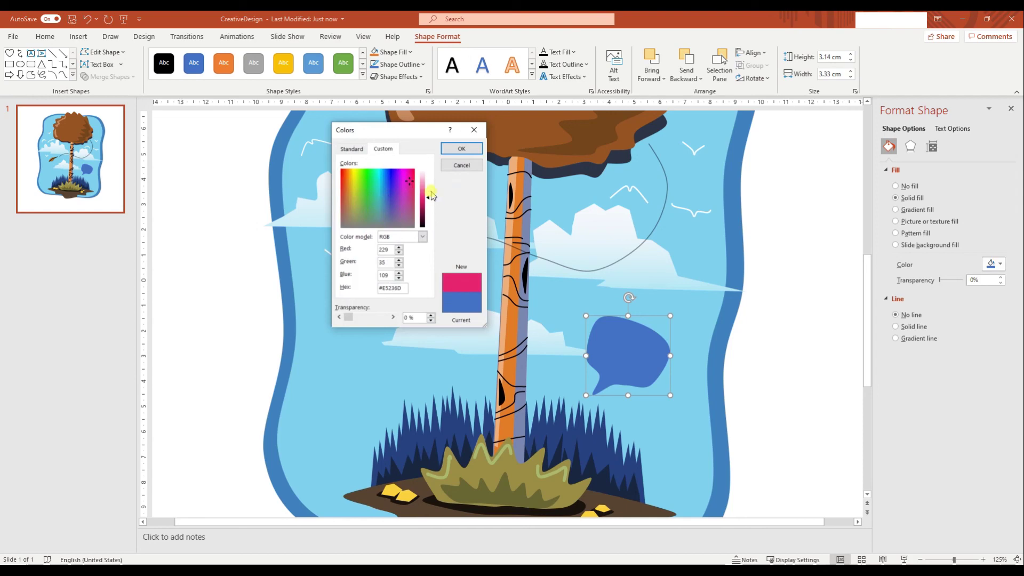
{"action": "left_click_drag", "start_coordinate": [431, 196], "coordinate": [428, 195]}
{"action": "left_click", "coordinate": [461, 149]}
{"action": "left_click_drag", "start_coordinate": [640, 347], "coordinate": [629, 351]}
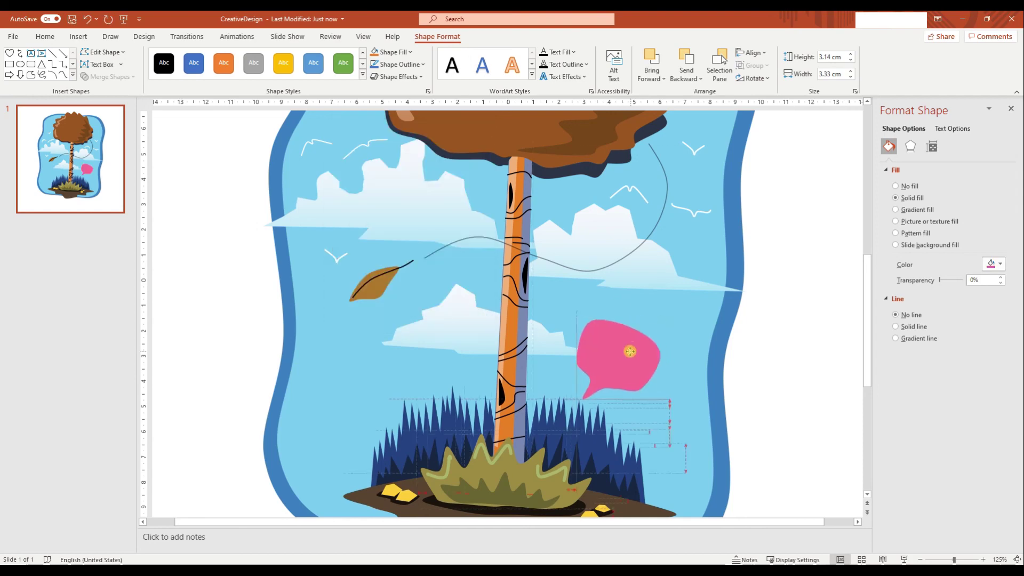
Draw a heart shape right of the tree and remove its outline
{"action": "left_click", "coordinate": [79, 36]}
{"action": "left_click", "coordinate": [171, 63]}
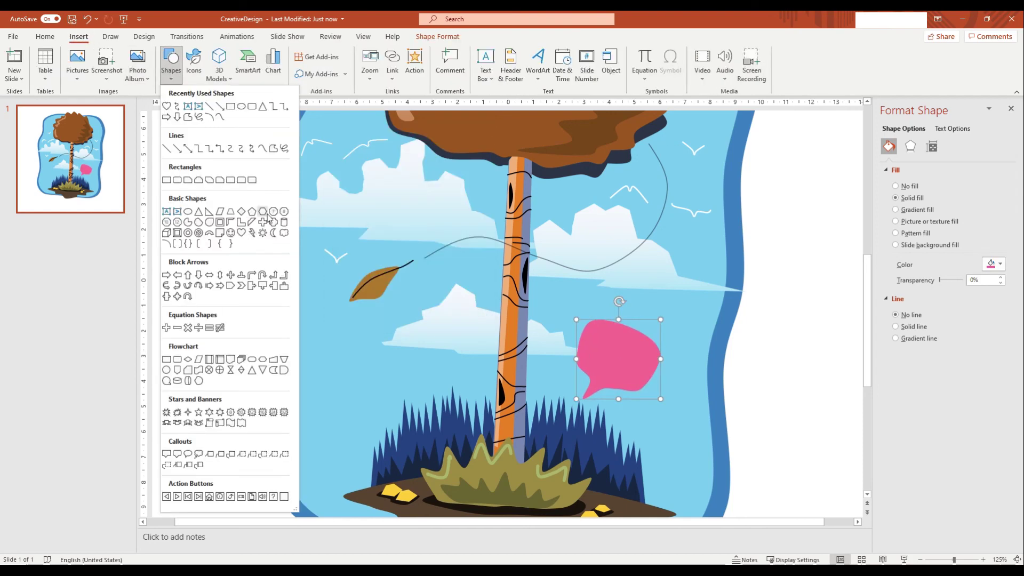
{"action": "left_click", "coordinate": [241, 232]}
{"action": "left_click_drag", "start_coordinate": [650, 264], "coordinate": [693, 297]}
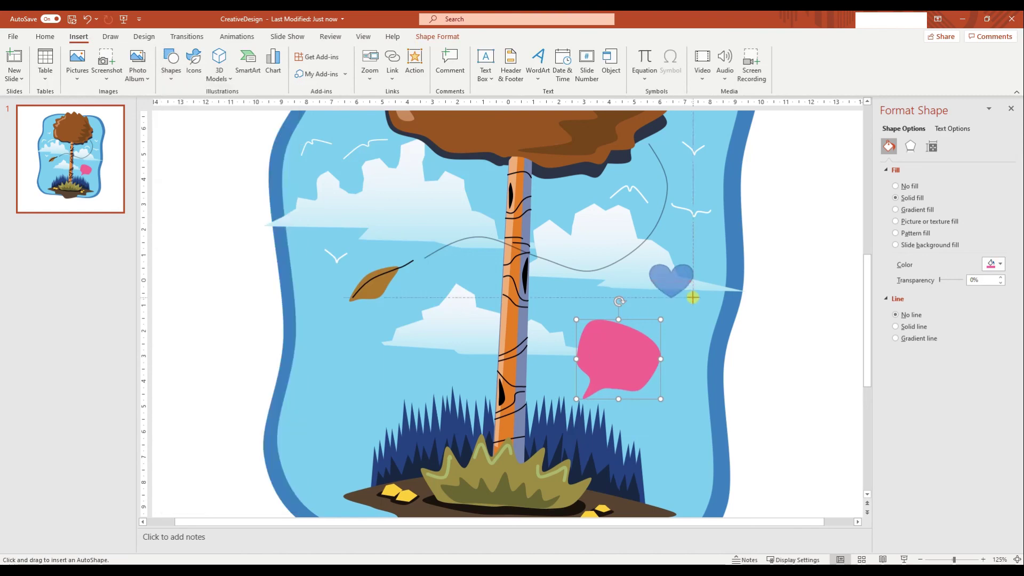
{"action": "left_click", "coordinate": [911, 315]}
{"action": "left_click", "coordinate": [993, 264]}
{"action": "left_click", "coordinate": [958, 422]}
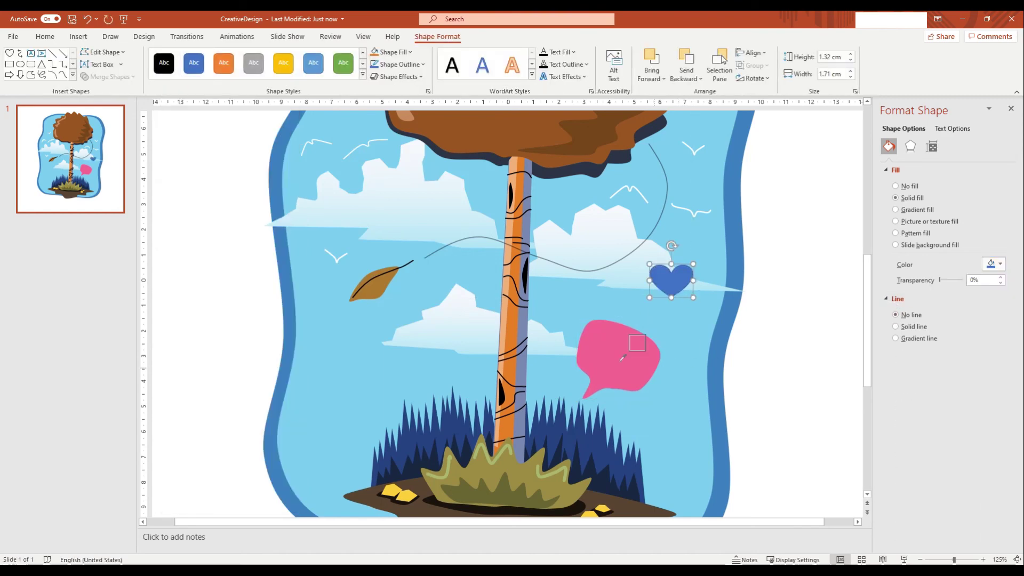
Fill the heart with the bubble's pink using the eyedropper, then lighten that pink
{"action": "left_click", "coordinate": [715, 277]}
{"action": "left_click", "coordinate": [993, 264]}
{"action": "left_click", "coordinate": [960, 409]}
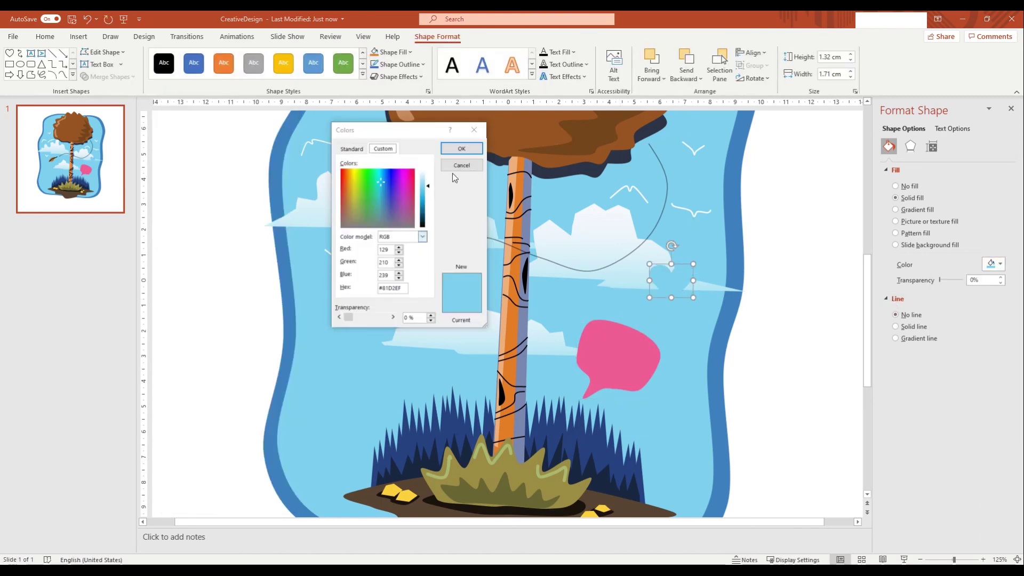
{"action": "left_click", "coordinate": [460, 146]}
{"action": "left_click", "coordinate": [993, 263]}
{"action": "left_click", "coordinate": [958, 423]}
{"action": "left_click", "coordinate": [613, 340]}
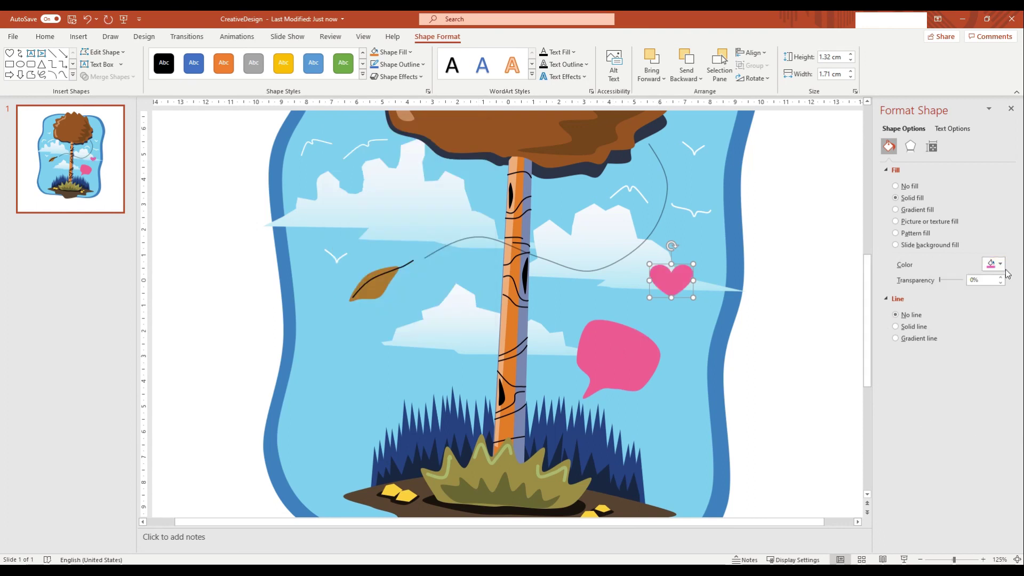
{"action": "left_click", "coordinate": [993, 264]}
{"action": "left_click", "coordinate": [959, 410]}
{"action": "left_click_drag", "start_coordinate": [430, 191], "coordinate": [427, 178]}
{"action": "left_click", "coordinate": [461, 148]}
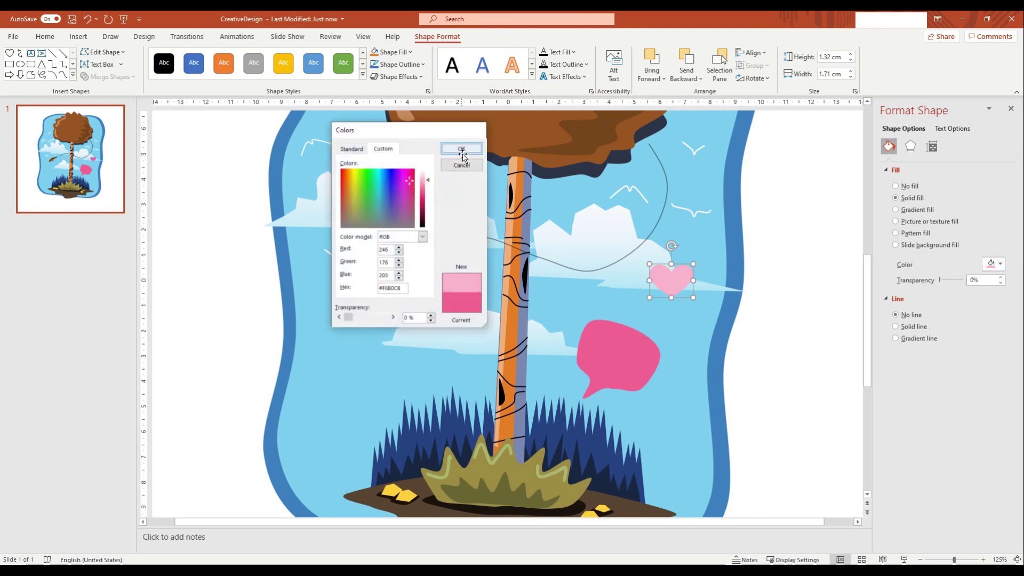
Move the heart inside the speech bubble and shrink the bubble around it
{"action": "left_click_drag", "start_coordinate": [670, 280], "coordinate": [624, 352]}
{"action": "left_click", "coordinate": [650, 378]}
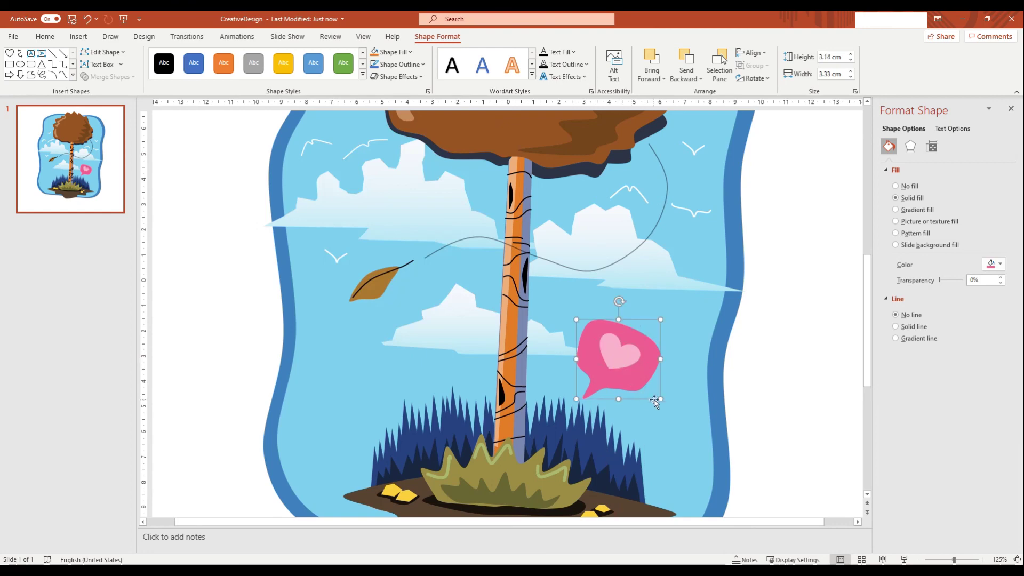
{"action": "left_click_drag", "start_coordinate": [660, 399], "coordinate": [611, 354]}
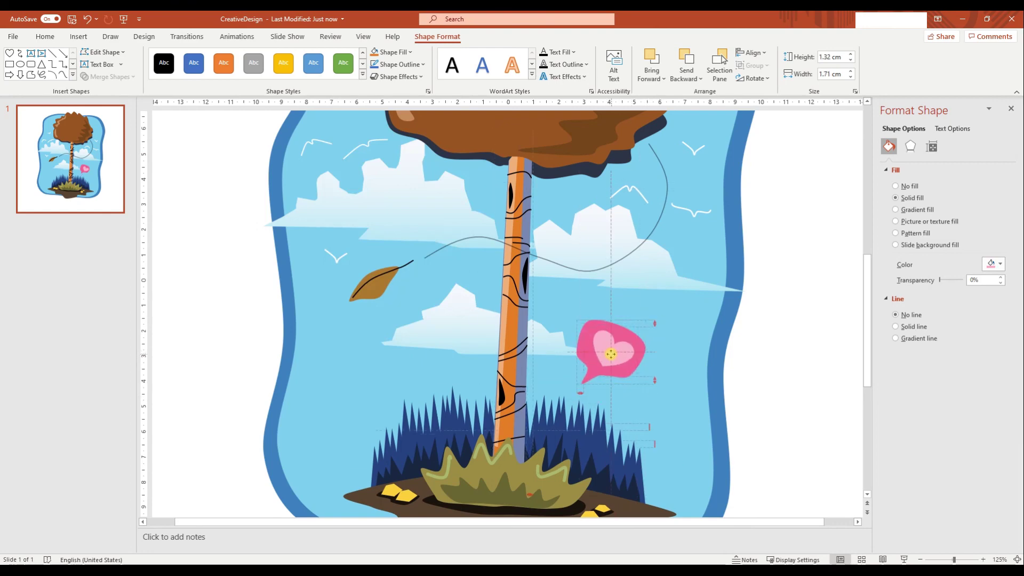
Select all shapes, group them into one object, and enlarge the group slightly
{"action": "left_click", "coordinate": [763, 425]}
{"action": "scroll", "coordinate": [763, 424], "scroll_direction": "down", "scroll_amount": 5, "text": "ctrl"}
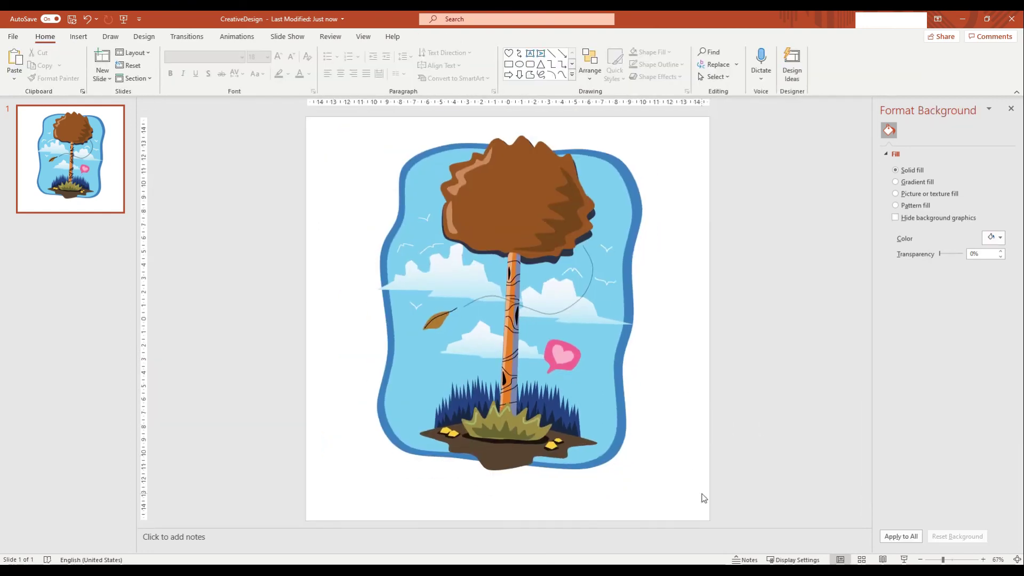
{"action": "key", "text": "ctrl+a"}
{"action": "left_click", "coordinate": [469, 203]}
{"action": "key", "text": "ctrl+a"}
{"action": "right_click", "coordinate": [525, 207]}
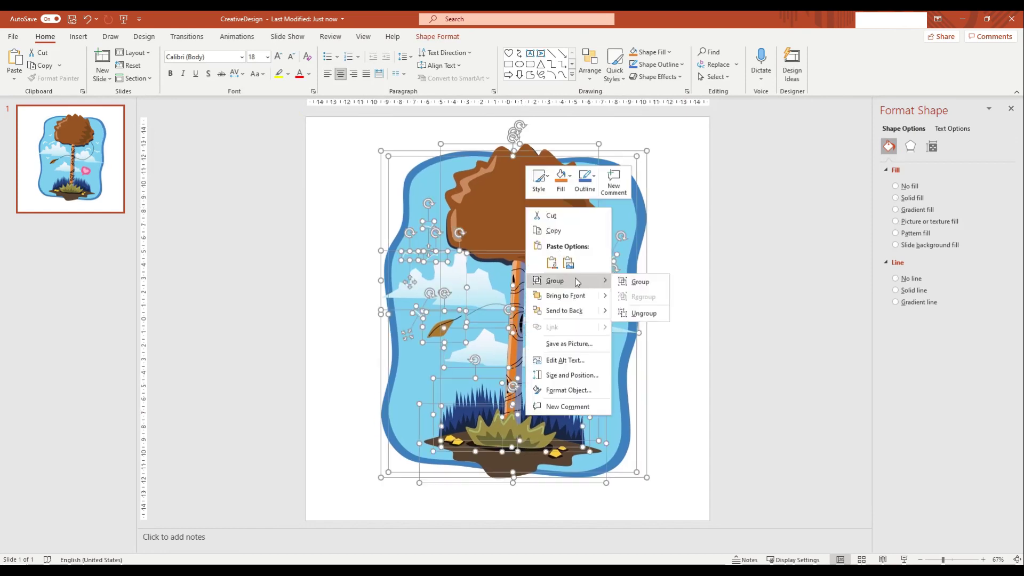
{"action": "left_click", "coordinate": [639, 280]}
{"action": "left_click_drag", "start_coordinate": [648, 481], "coordinate": [656, 493]}
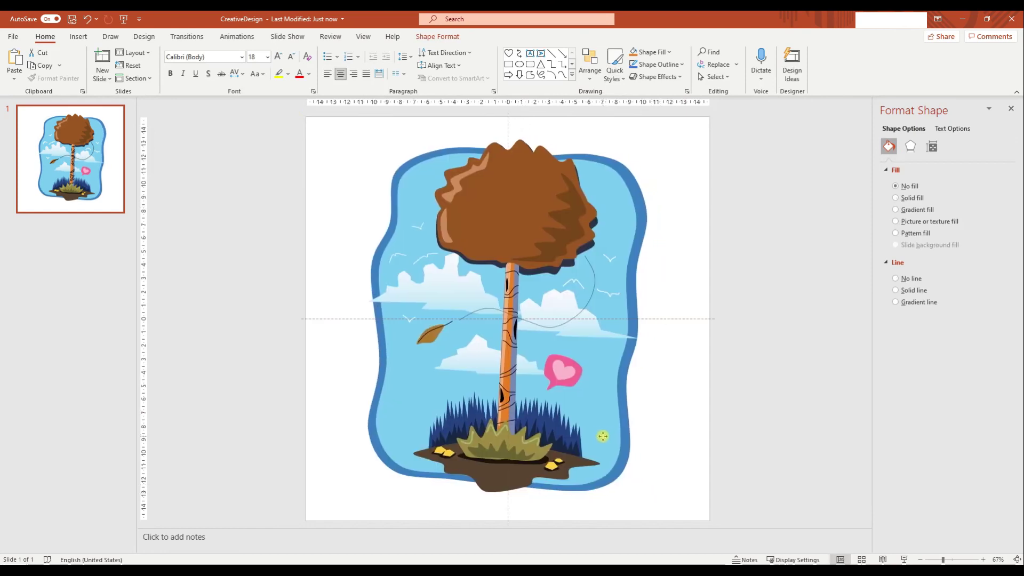
{"action": "left_click", "coordinate": [679, 354]}
Set the slide background to the deep navy blue #052581 via Format Background
{"action": "right_click", "coordinate": [679, 354]}
{"action": "left_click", "coordinate": [700, 450]}
{"action": "left_click", "coordinate": [999, 237]}
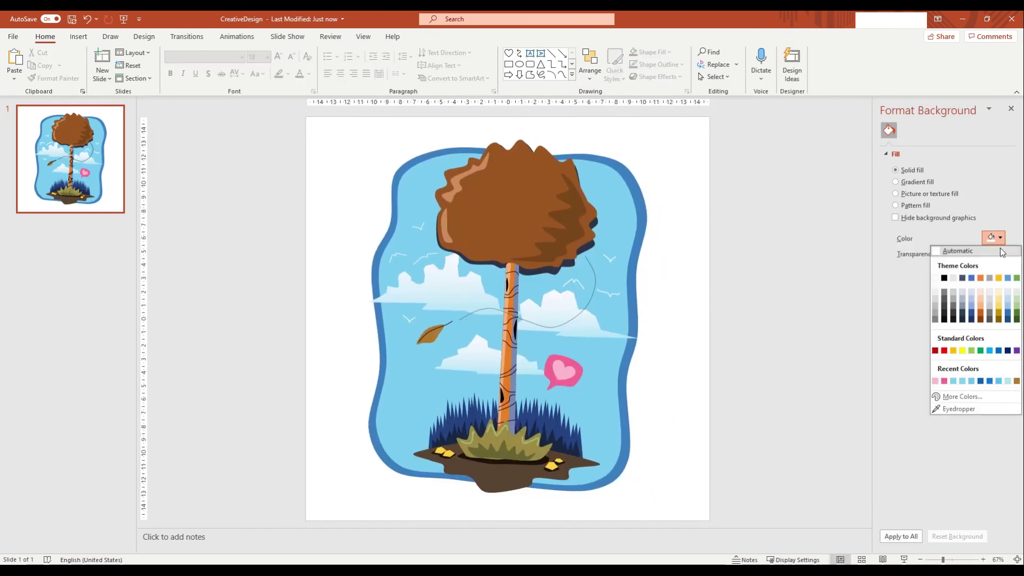
{"action": "left_click", "coordinate": [960, 397]}
{"action": "left_click", "coordinate": [386, 173]}
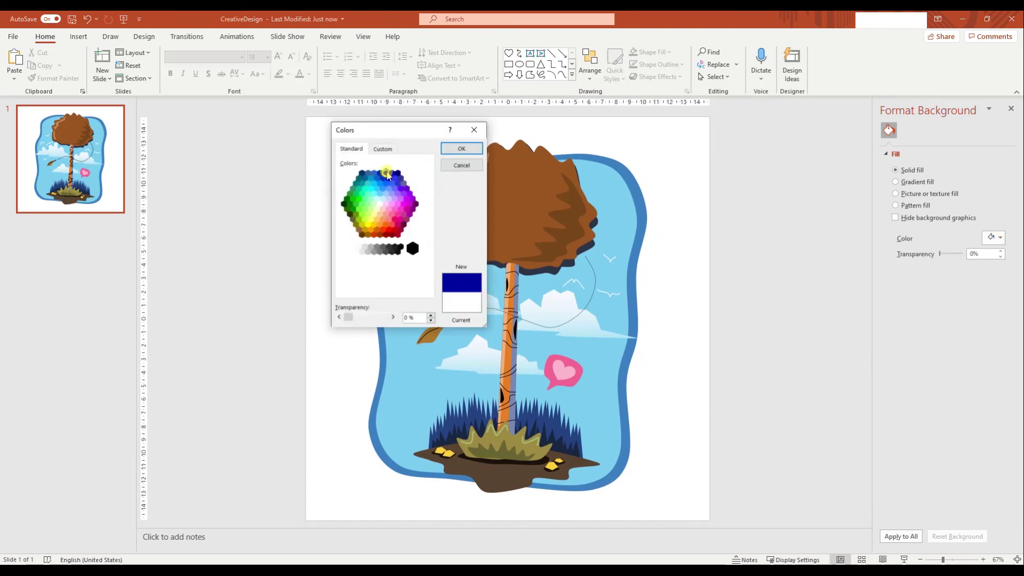
{"action": "left_click", "coordinate": [382, 149]}
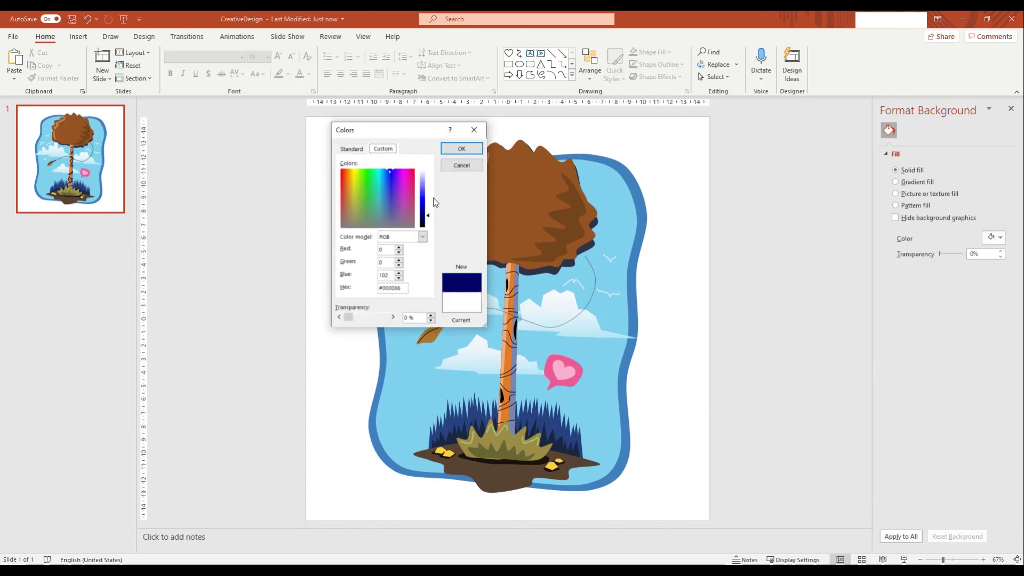
{"action": "left_click", "coordinate": [385, 175]}
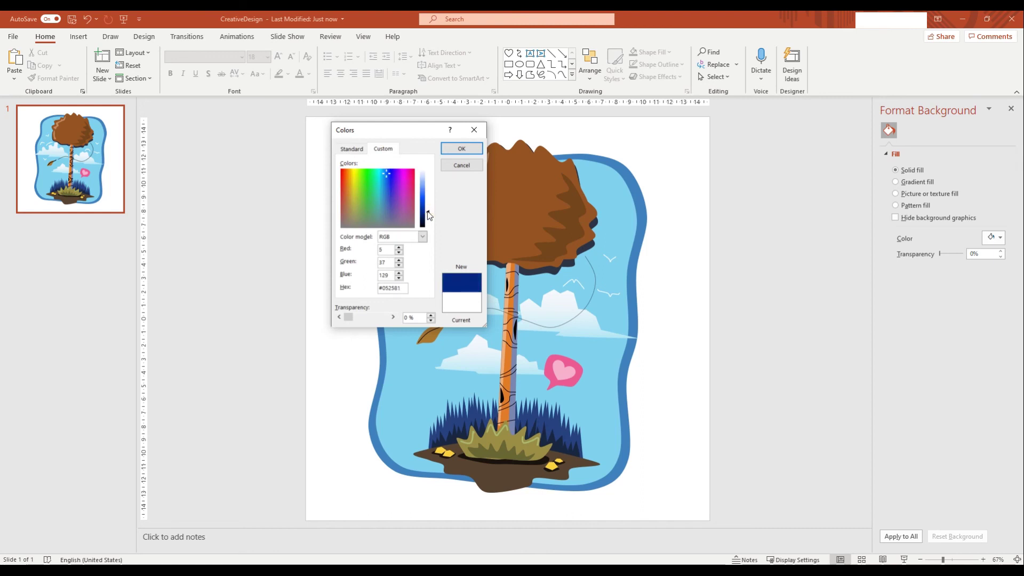
{"action": "left_click", "coordinate": [461, 152]}
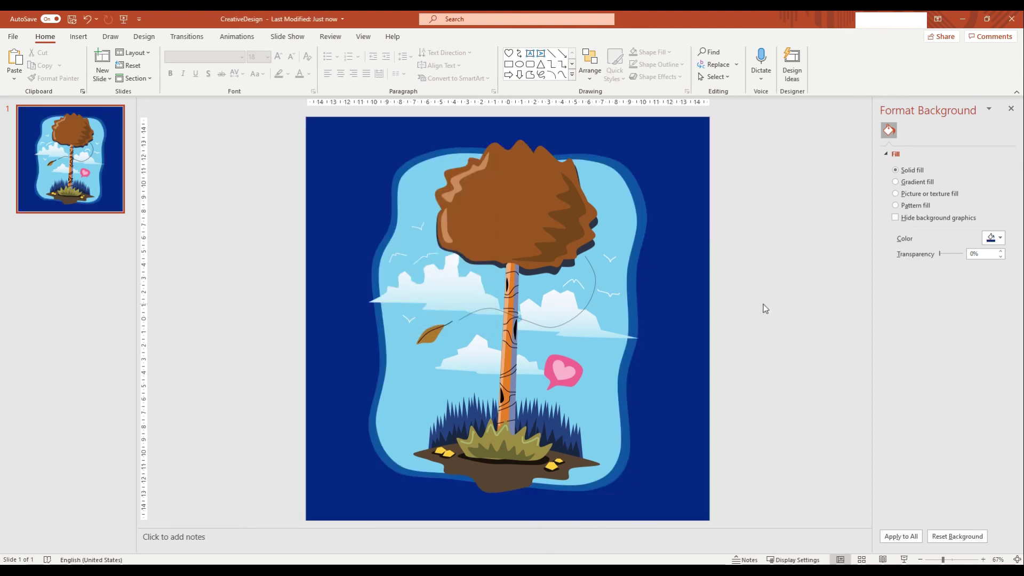